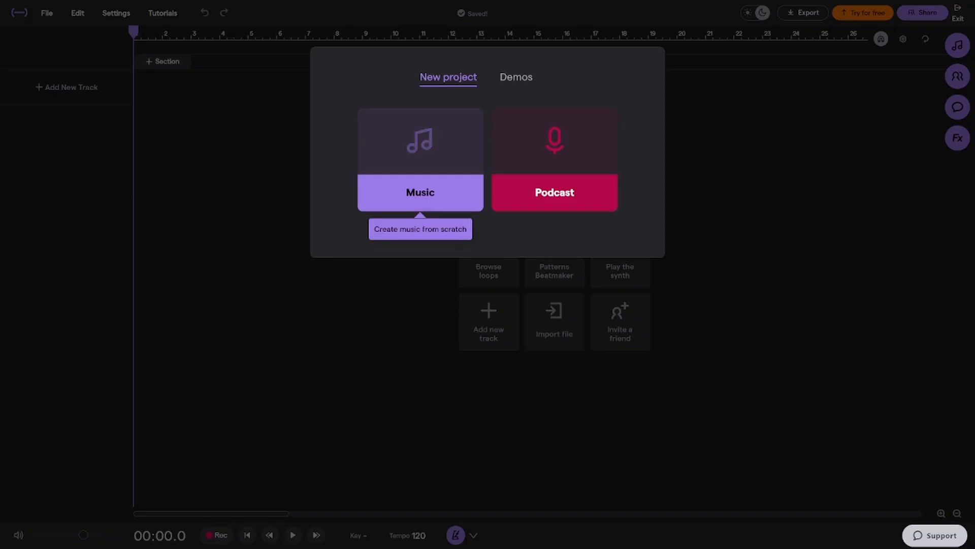
Start a new music project with the loops library closed and add a Keys track with the Grand Piano
click(399, 196)
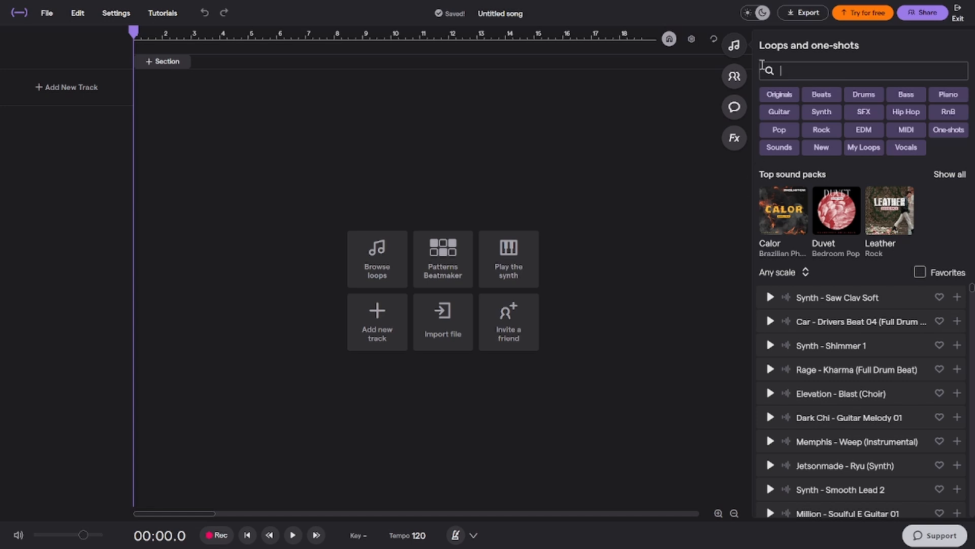
click(734, 45)
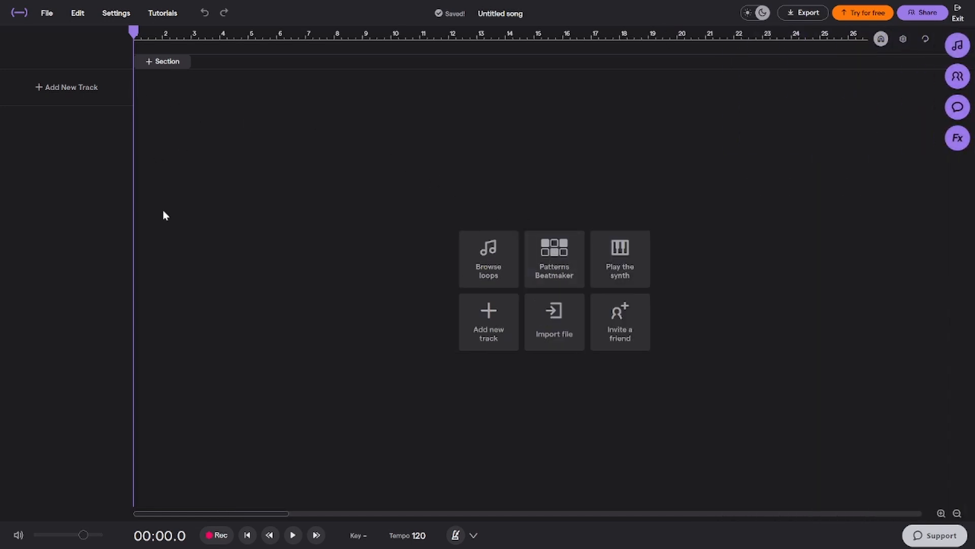
click(4, 84)
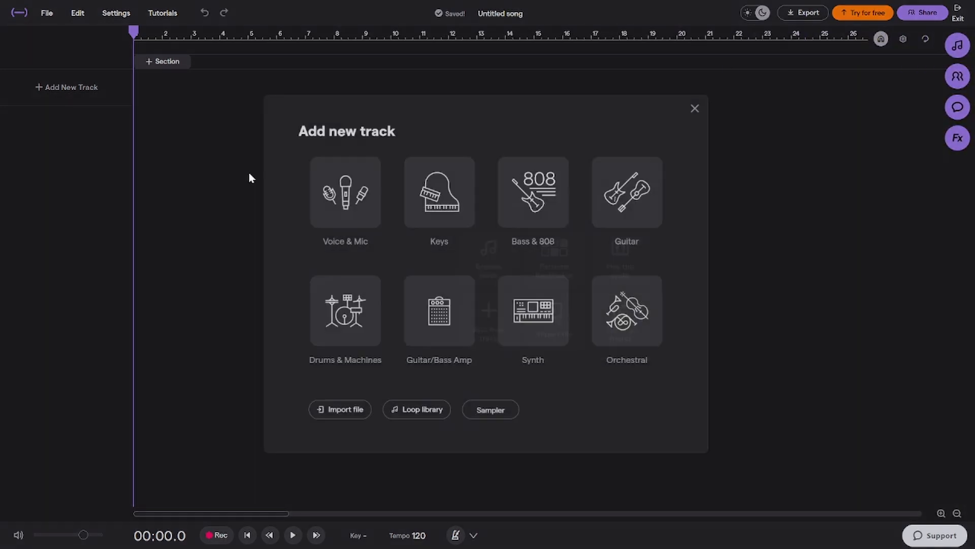
click(470, 205)
click(444, 487)
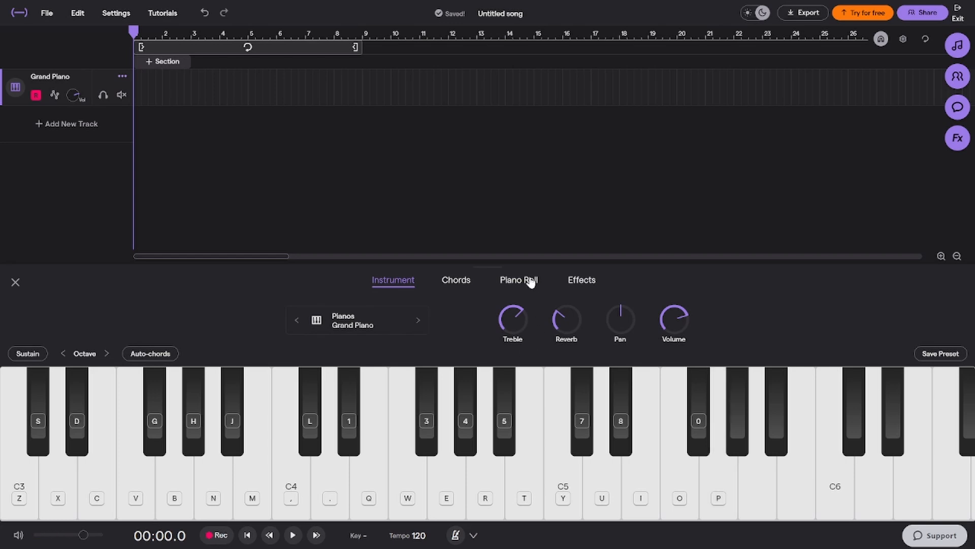
Lower the piano's reverb, turn its volume up to maximum and enlarge the instrument editor
drag(567, 309, 566, 339)
drag(673, 326, 678, 242)
drag(515, 265, 537, 241)
Look over the piano track's effects and chord pads, and audition the Dm chord
click(582, 252)
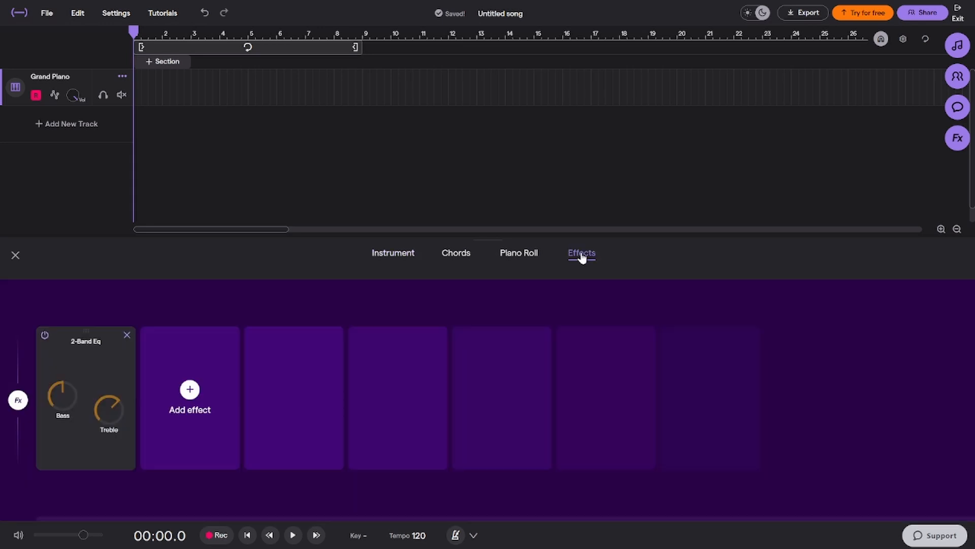
click(393, 254)
click(341, 258)
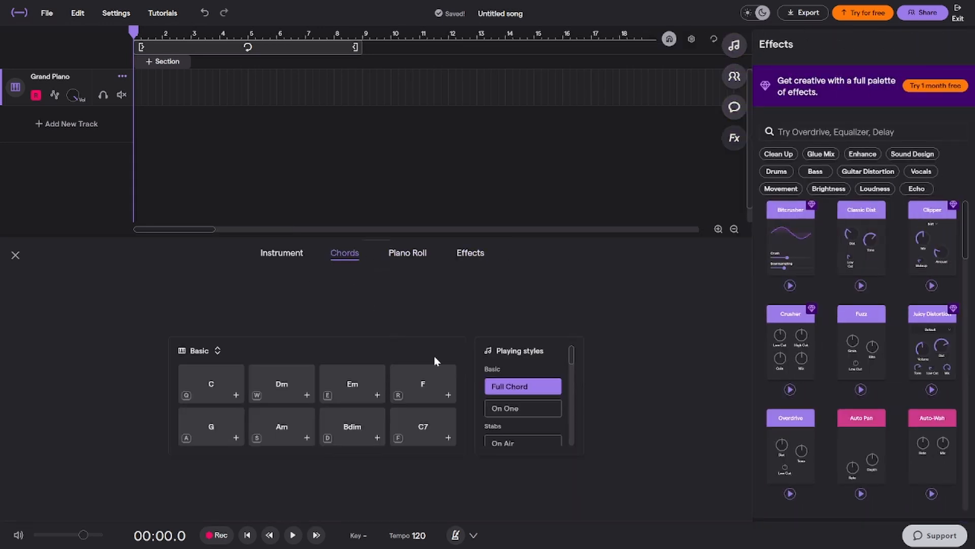
key(w)
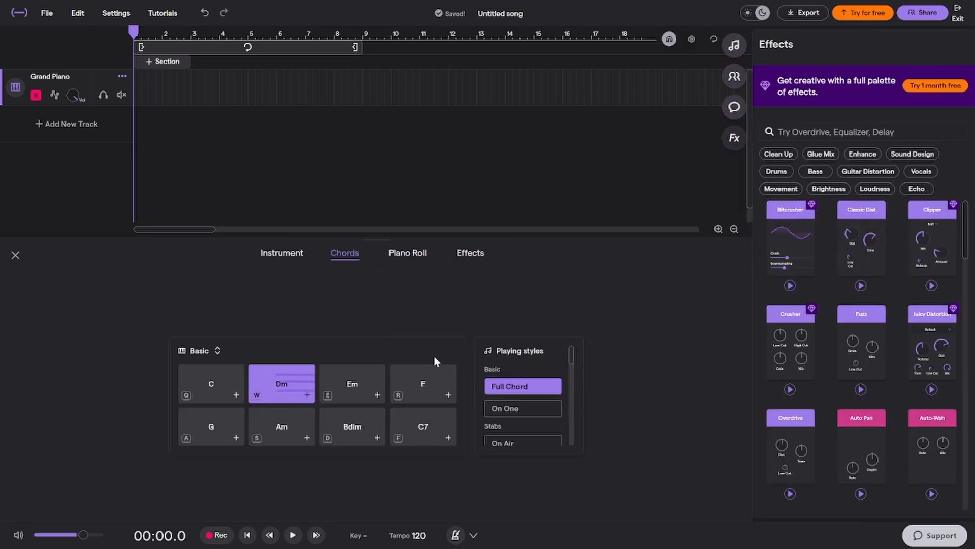
Record a short take of Dm, Em and F chords and try to add the F chord to the track
click(218, 534)
key(w)
key(e)
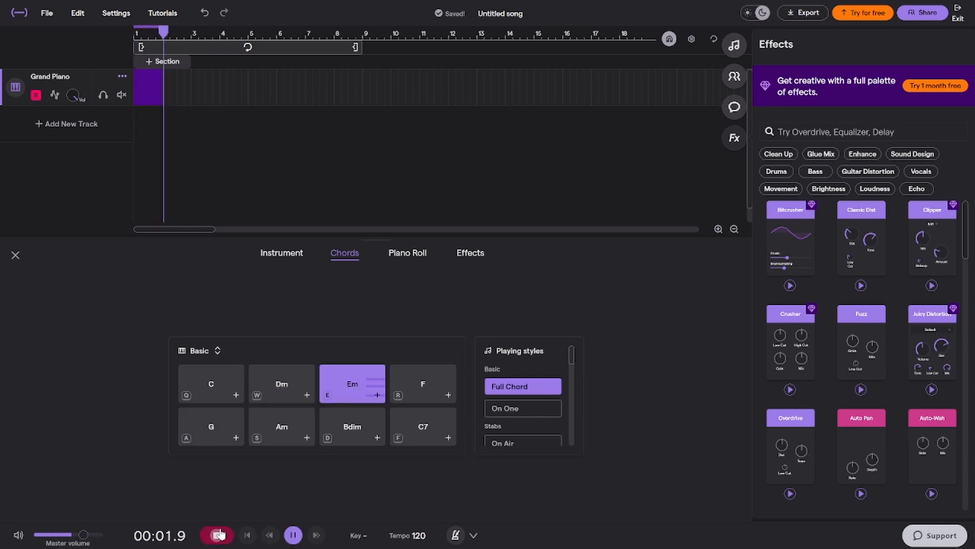
key(r)
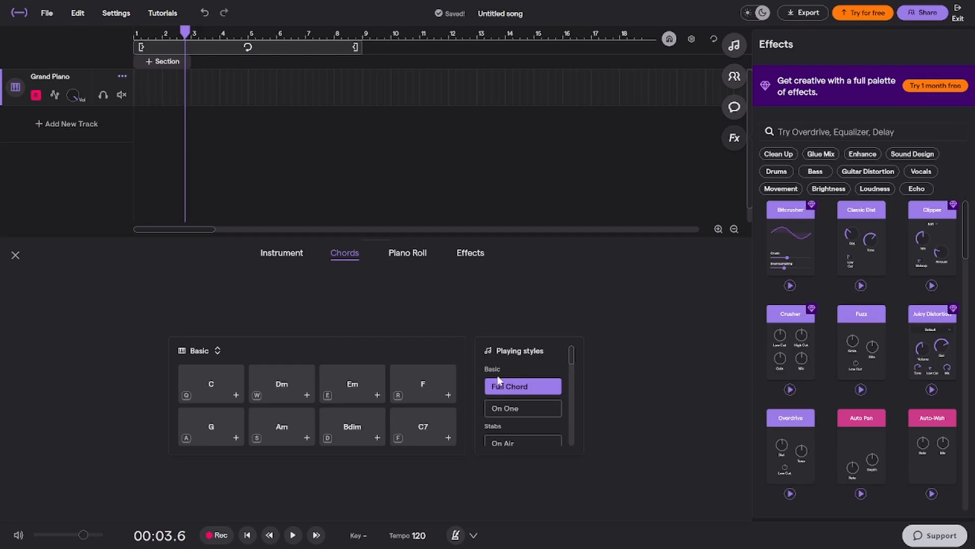
click(447, 396)
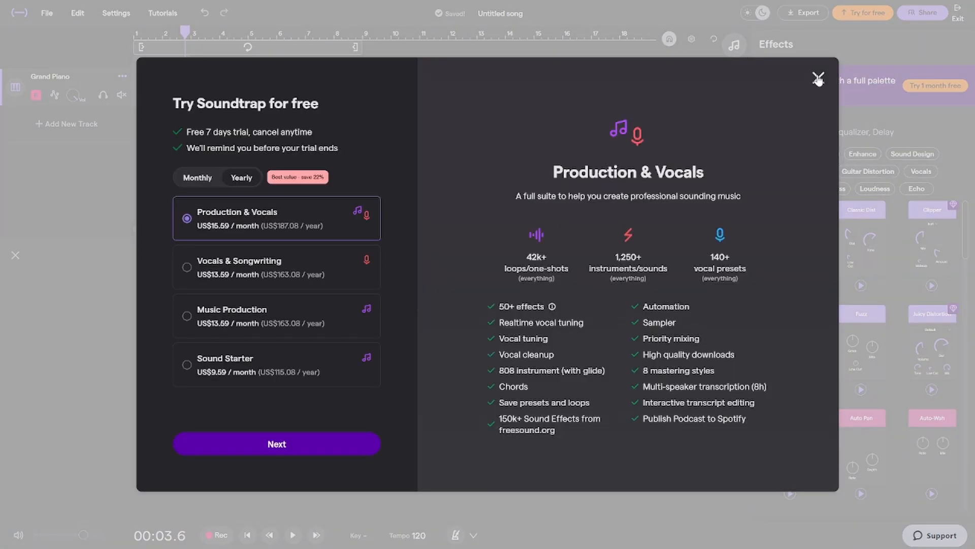
click(818, 80)
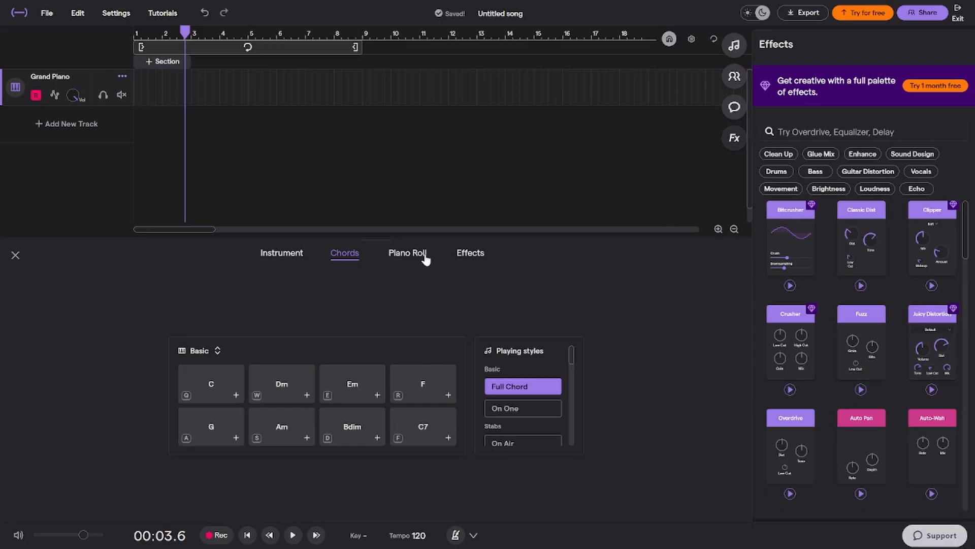
Play a short test melody between C4 and C5 on the Grand Piano's virtual keyboard
click(288, 252)
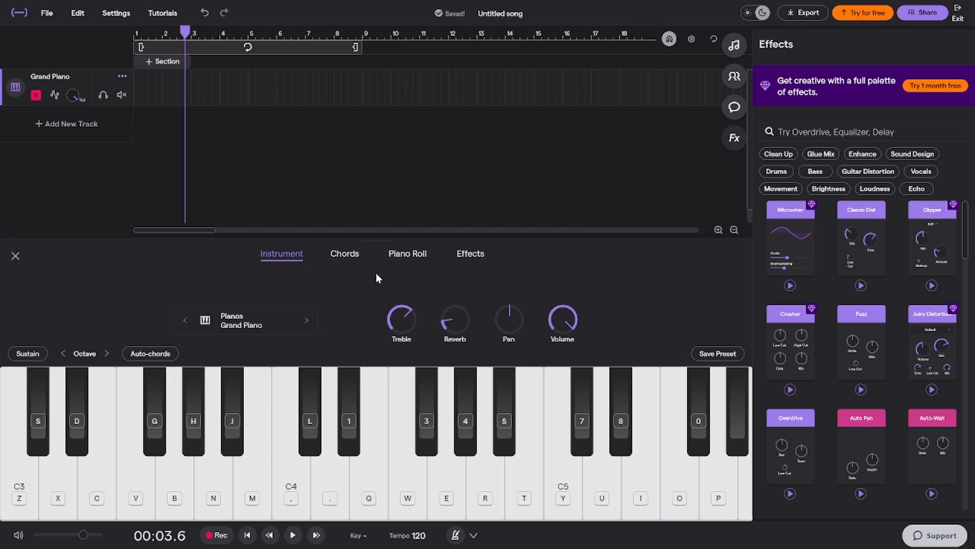
key(comma)
key(l)
key(1)
key(1)
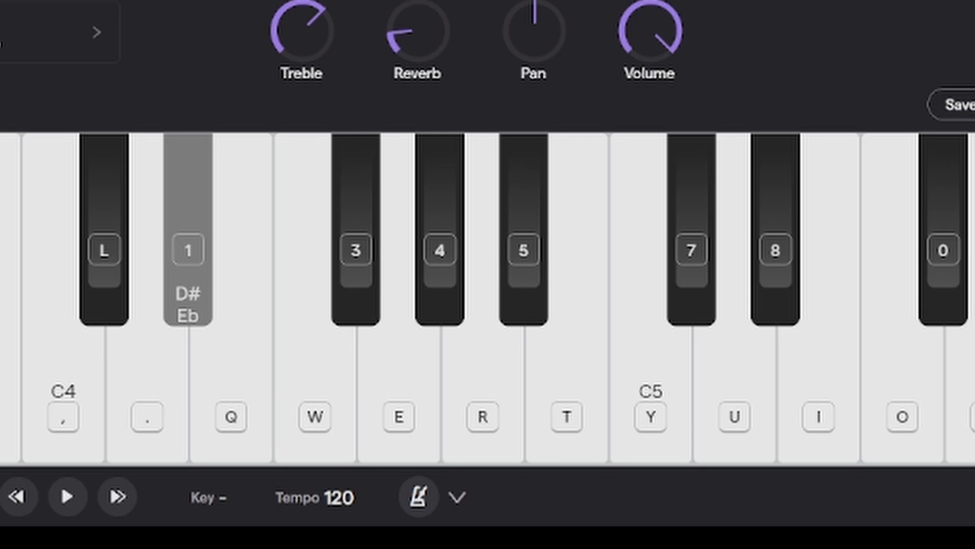
key(4)
key(t)
key(y)
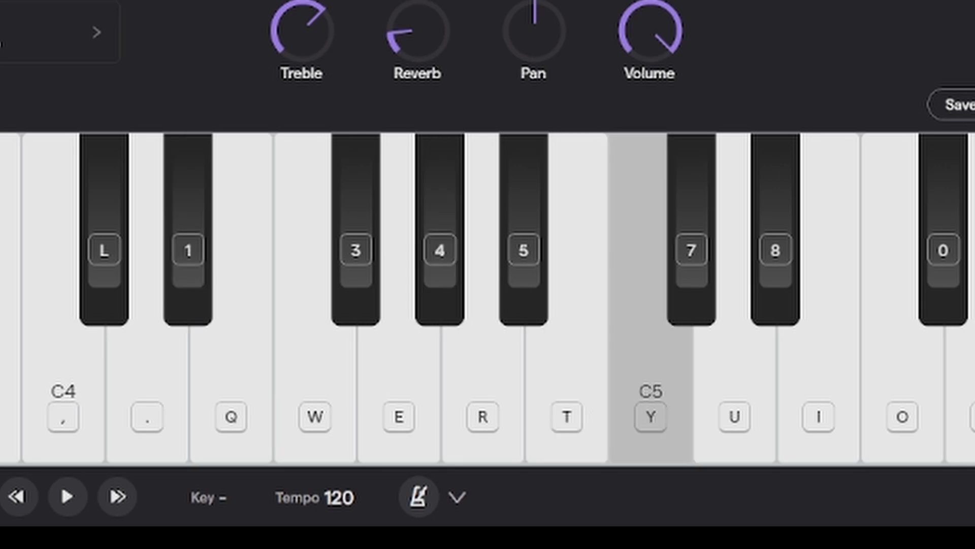
key(5)
key(4)
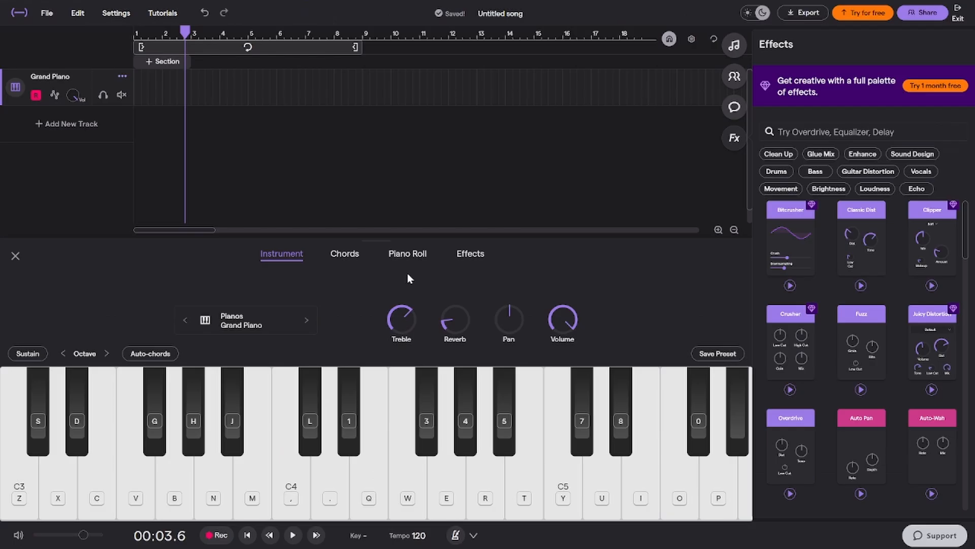
Create an empty region on the Grand Piano track and extend it from bar 1 to bar 9 for piano roll editing
click(407, 253)
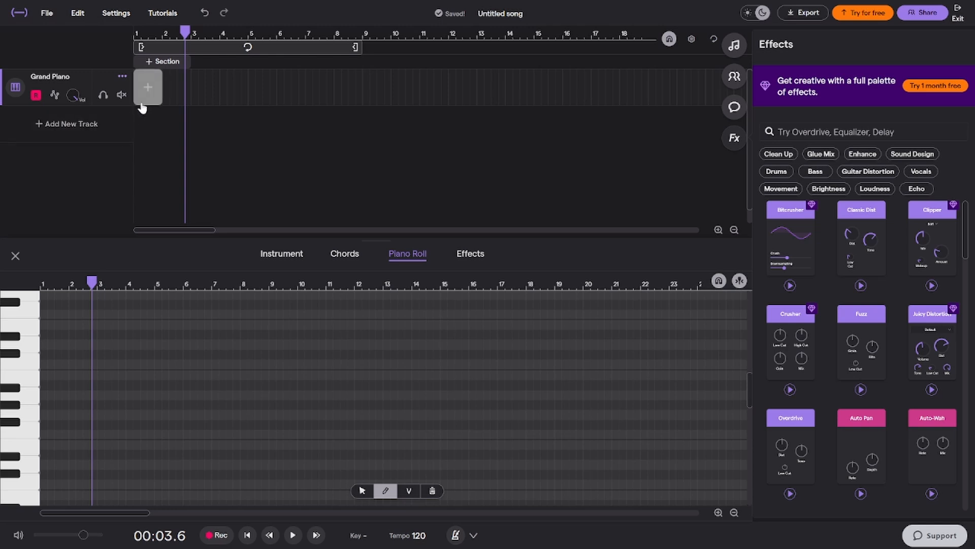
double_click(144, 87)
drag(164, 94, 362, 94)
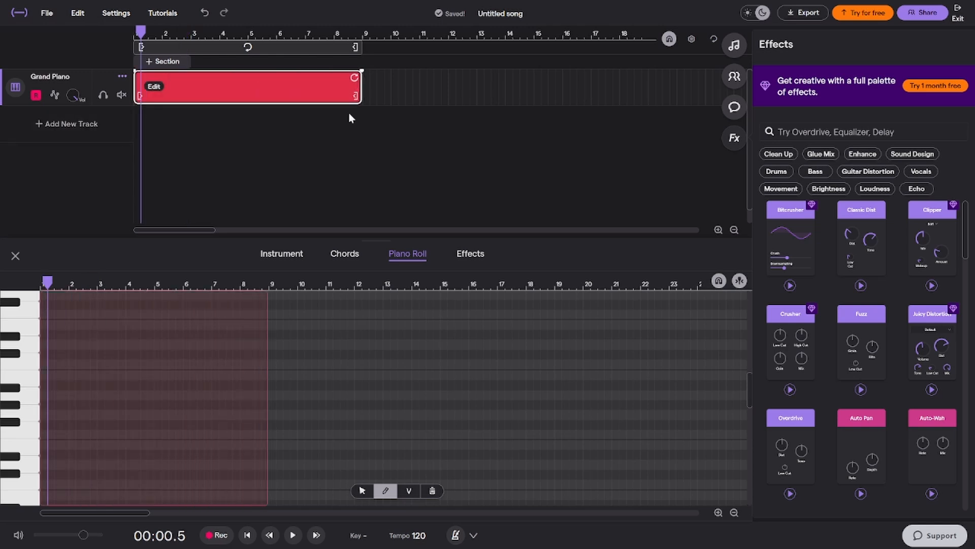
Draw consecutive quarter notes F3, G3 and C3 in bar 1 of the piano roll and play them back
scroll(43, 428, up, 5)
click(51, 431)
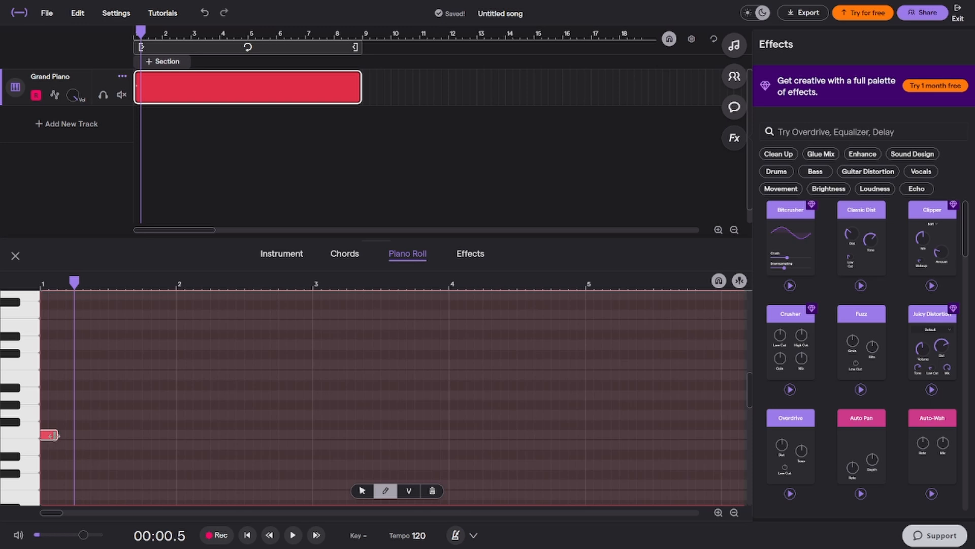
mouse_move(55, 437)
mouse_down()
mouse_move(83, 435)
mouse_move(74, 435)
mouse_move(125, 453)
mouse_move(120, 489)
mouse_up()
click(78, 413)
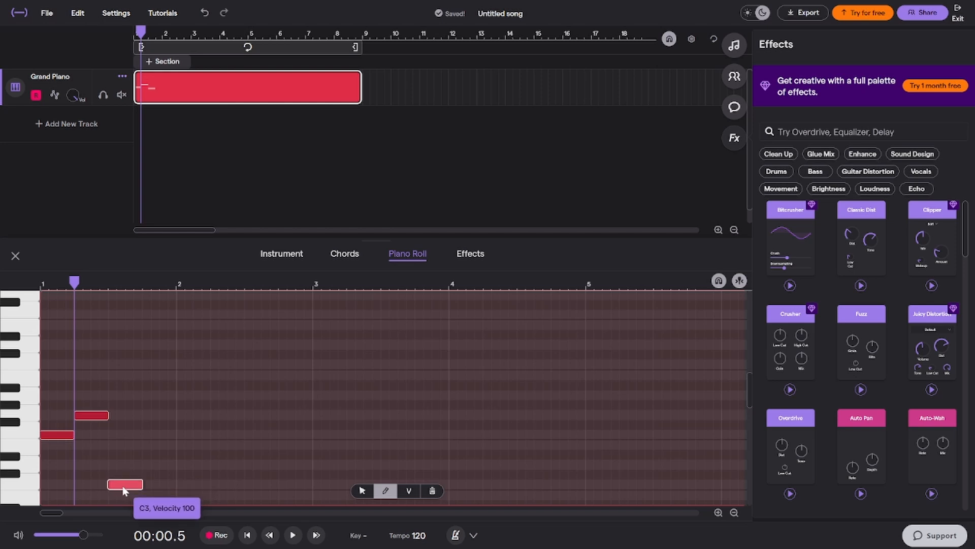
click(246, 534)
key(space)
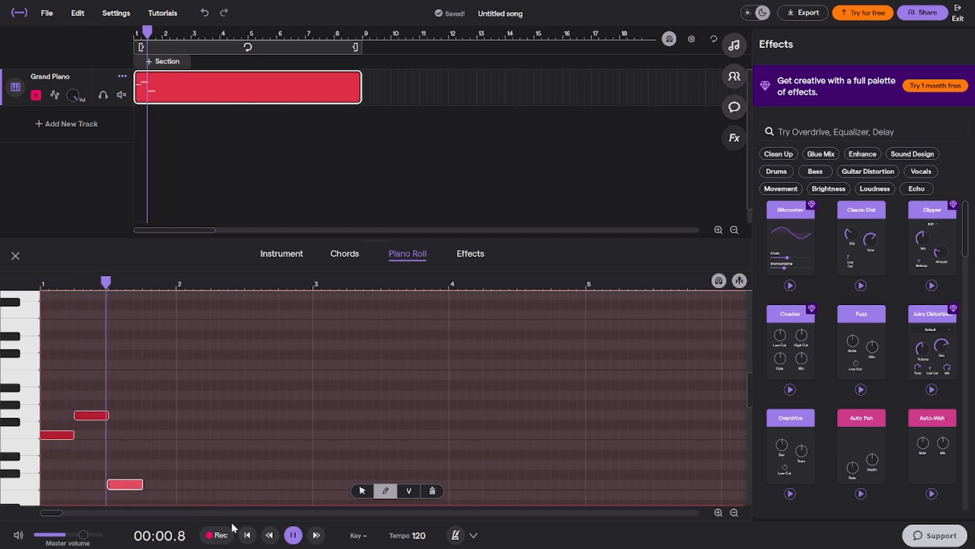
key(space)
Continue the melody with quarter notes G3 and A3, followed by short C4, Bb3 and A3 notes in bar 2
click(152, 415)
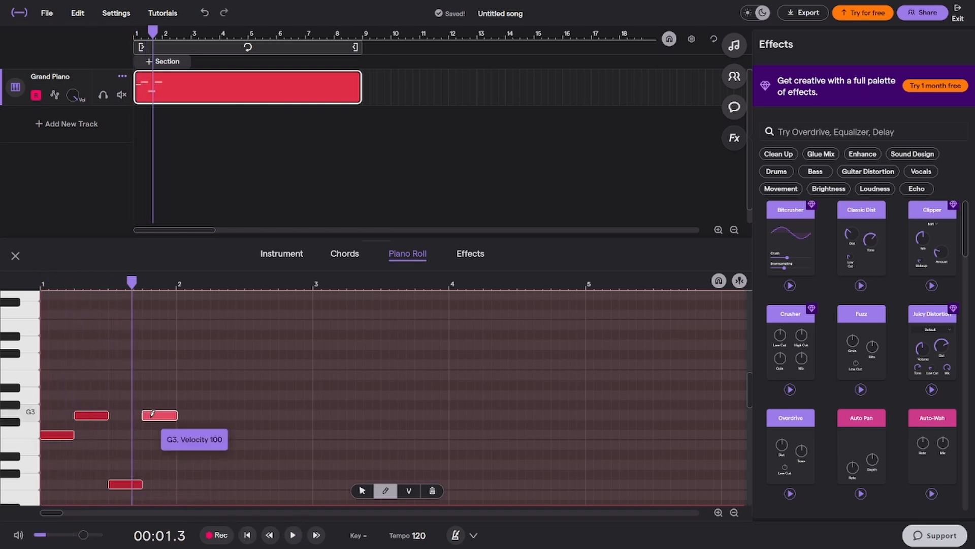
click(189, 396)
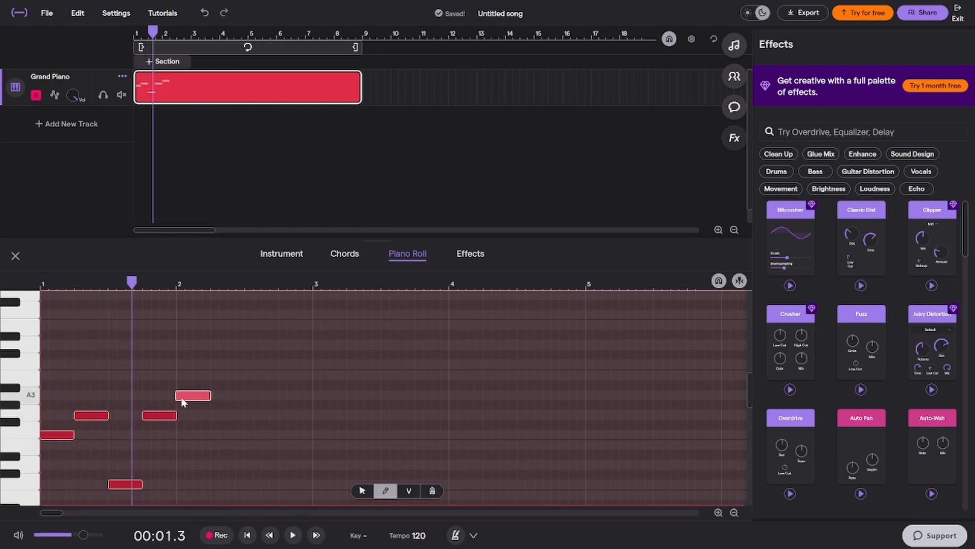
click(223, 363)
drag(243, 364, 220, 364)
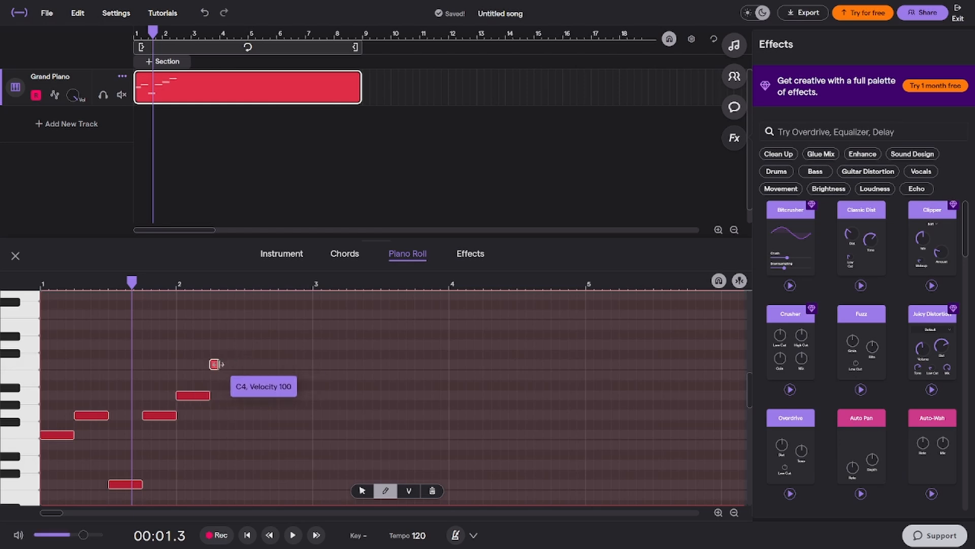
click(223, 385)
click(231, 395)
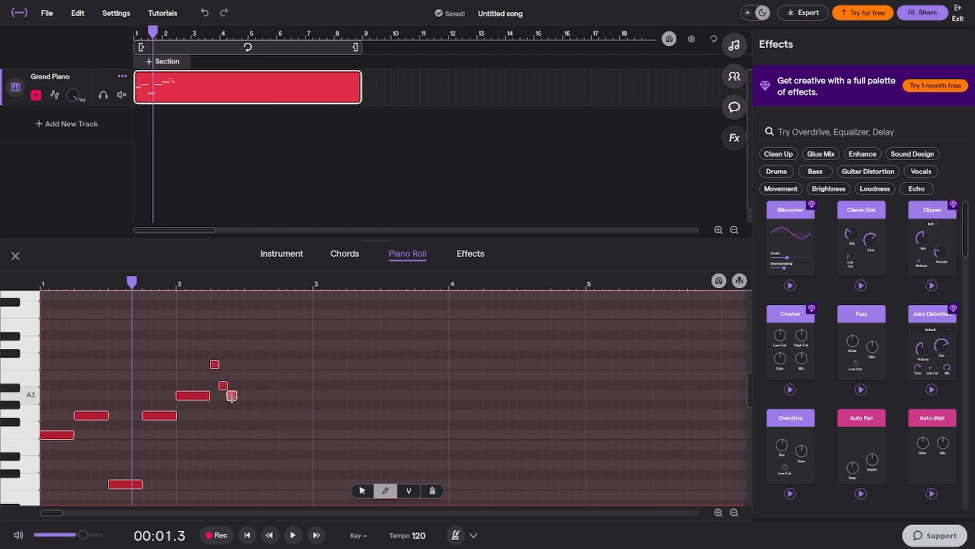
Play the drawn melody from the start of the song and stop playback
click(247, 535)
key(space)
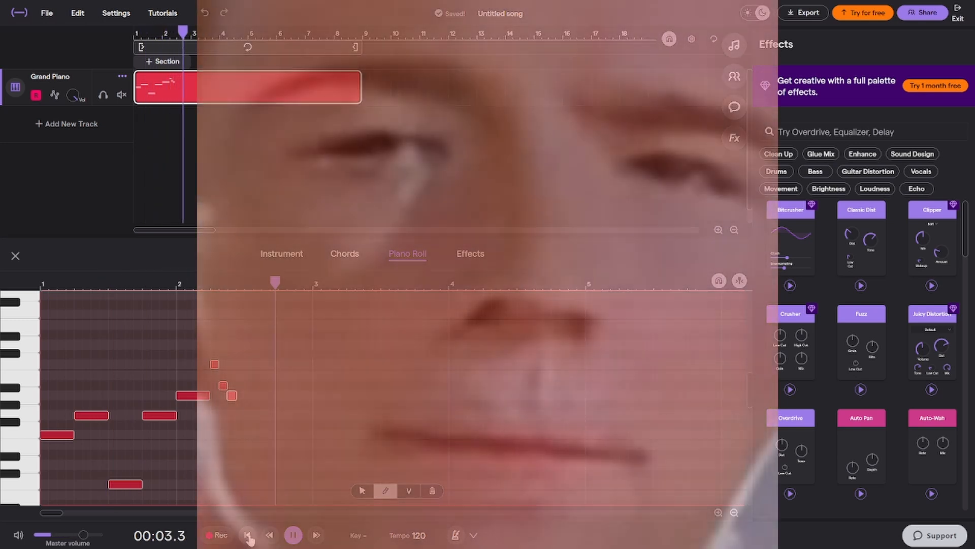
key(space)
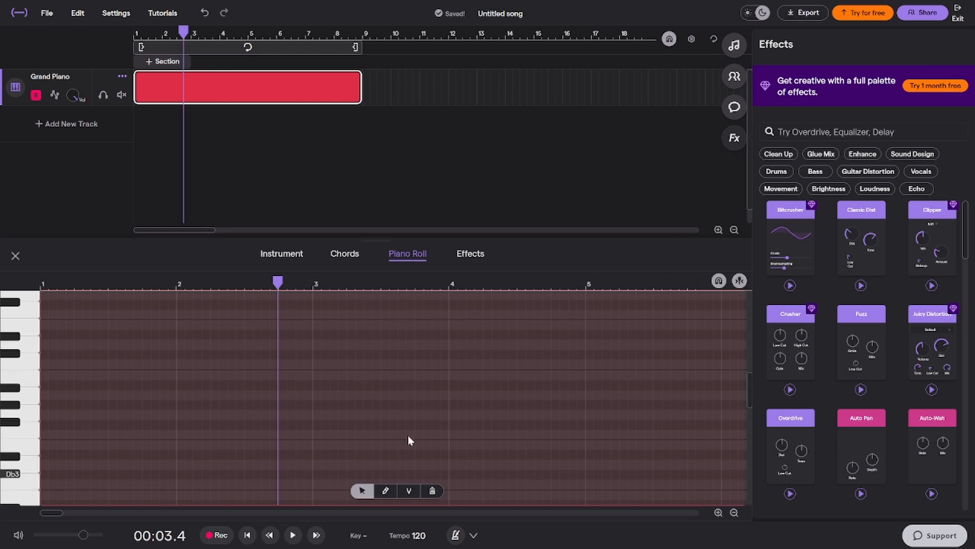
Browse the Keys presets under Choir, Organs and Other, and preview the Celesta sound
click(299, 254)
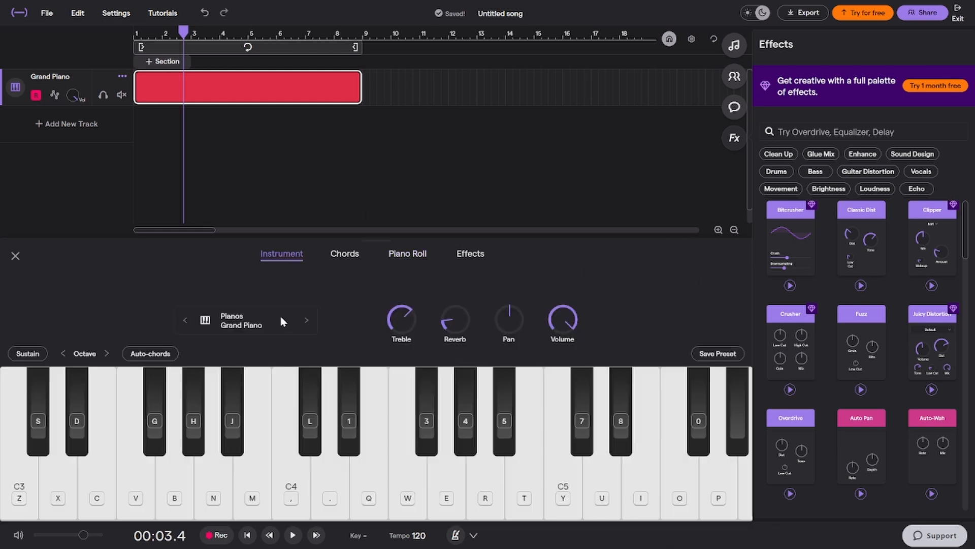
click(281, 319)
scroll(609, 265, down, 12)
scroll(630, 274, up, 6)
scroll(738, 336, up, 5)
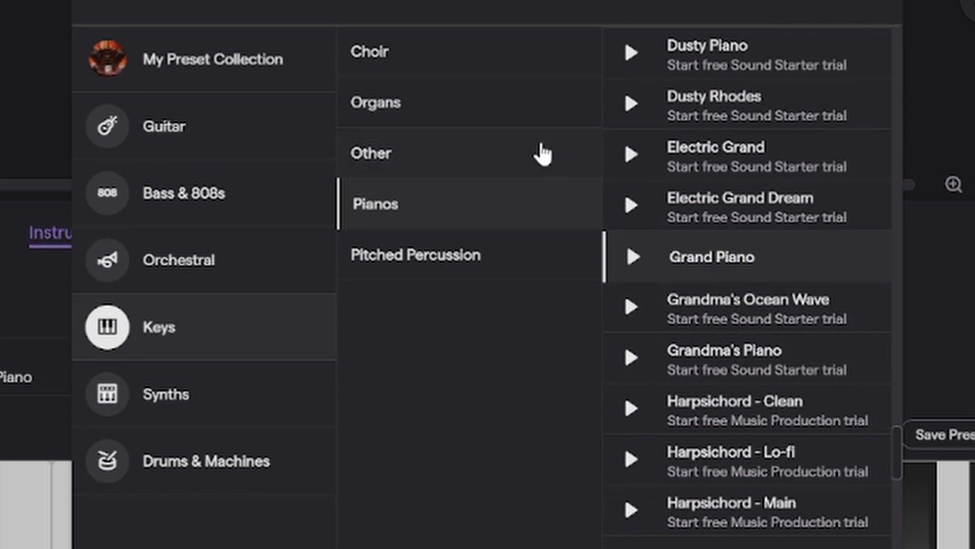
click(483, 44)
click(506, 96)
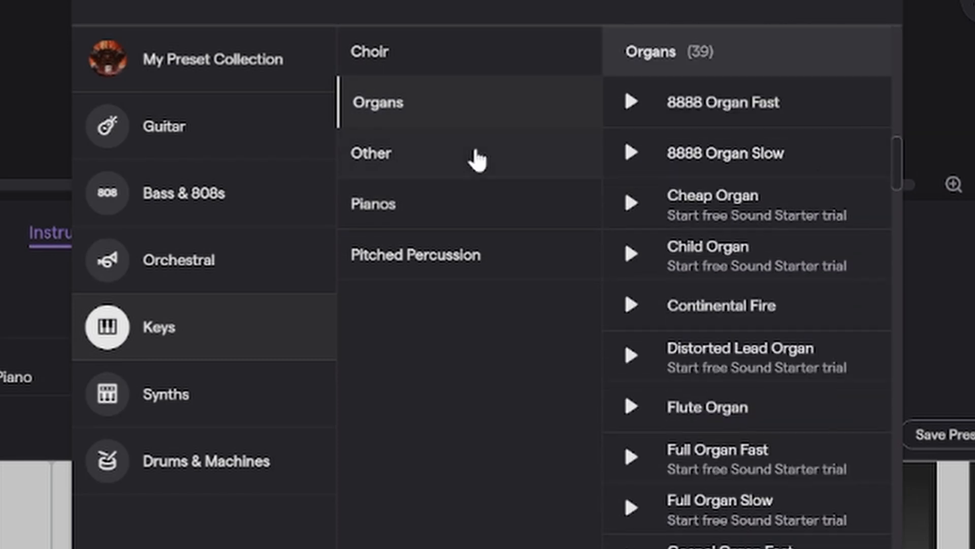
click(474, 158)
click(626, 252)
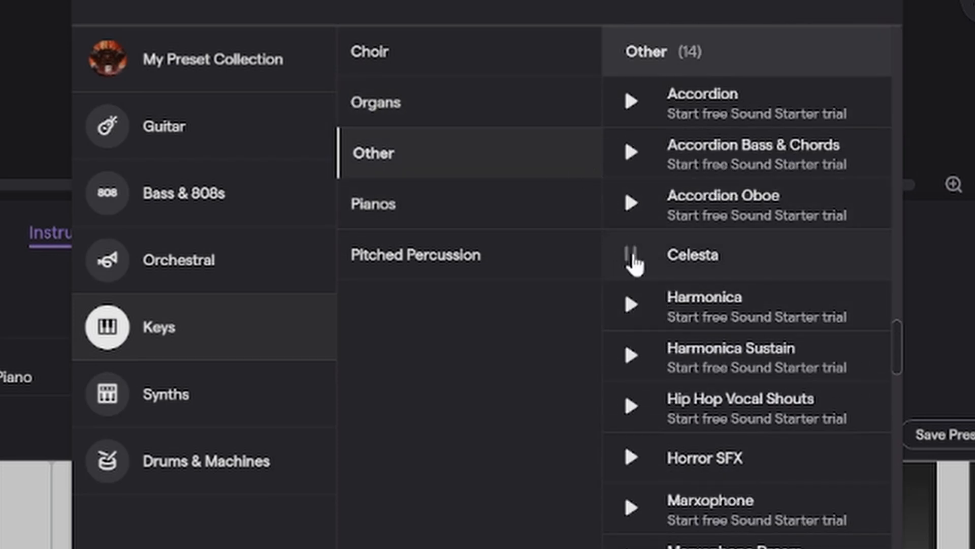
Browse the Pianos presets and preview Jazz Chord Memos
click(501, 211)
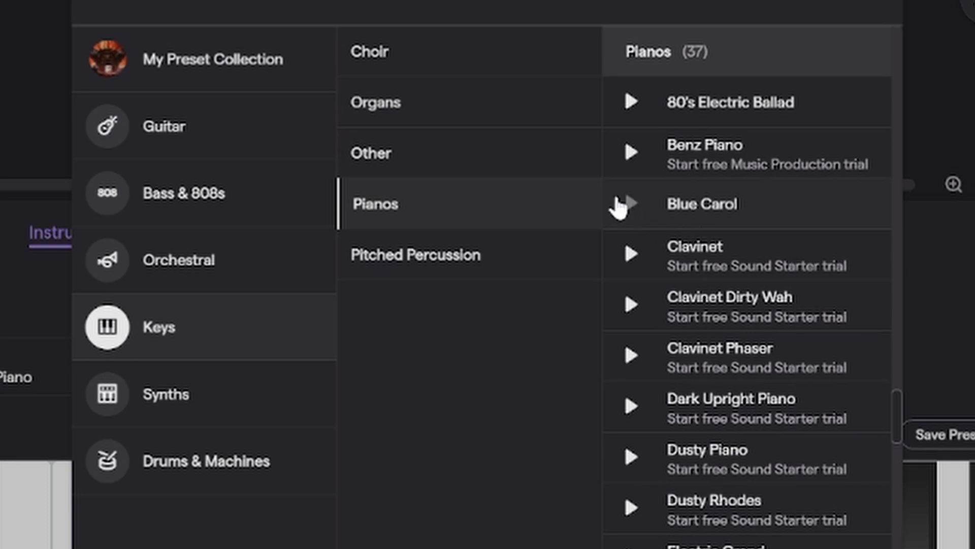
scroll(633, 182, down, 7)
scroll(641, 276, down, 5)
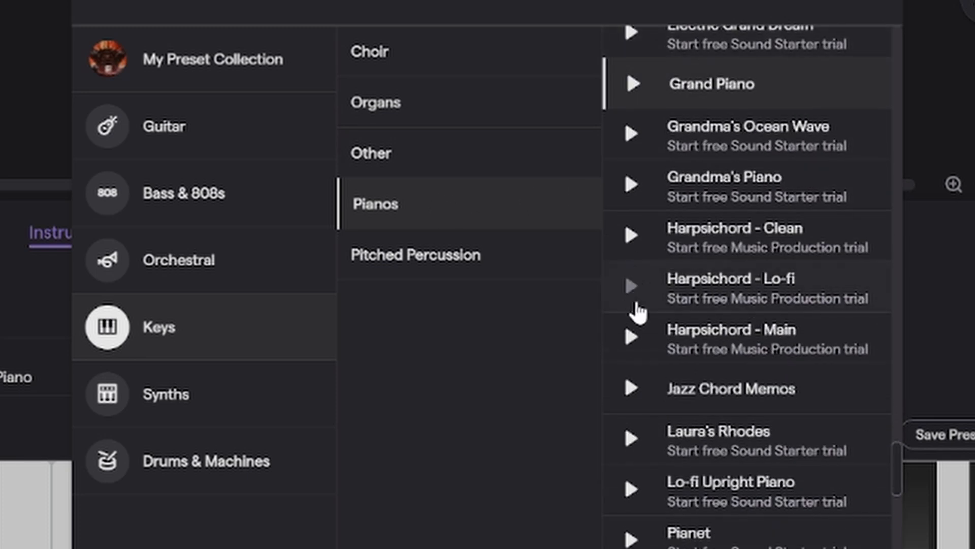
click(630, 396)
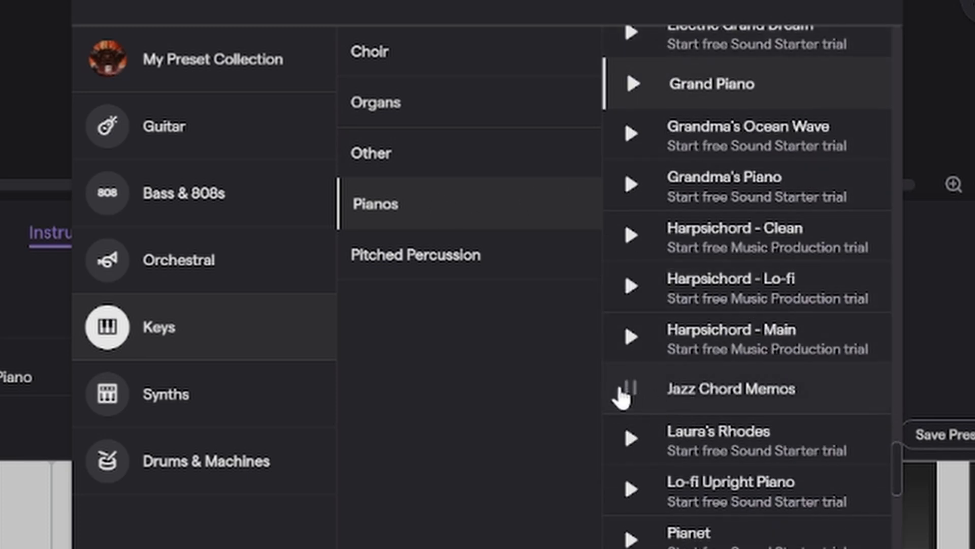
click(630, 390)
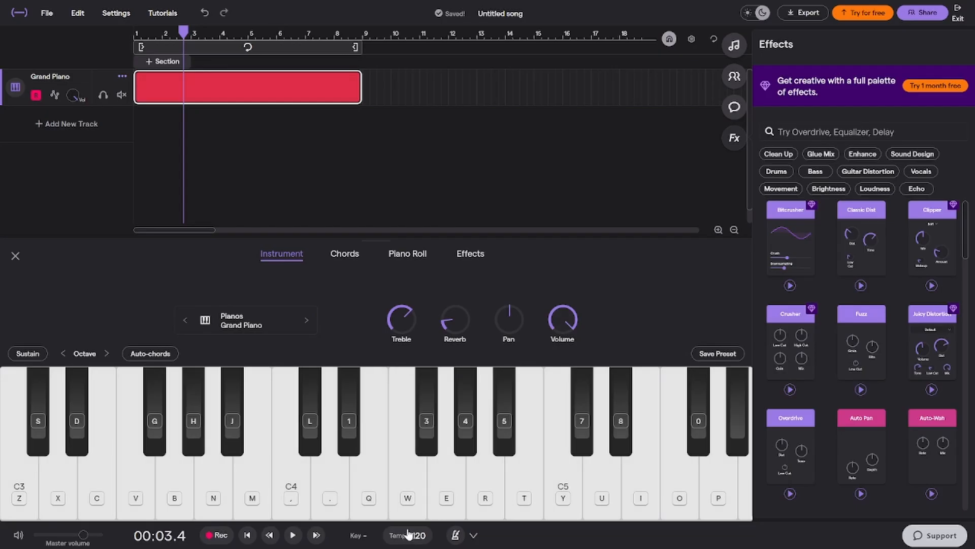
Turn on the metronome
click(455, 537)
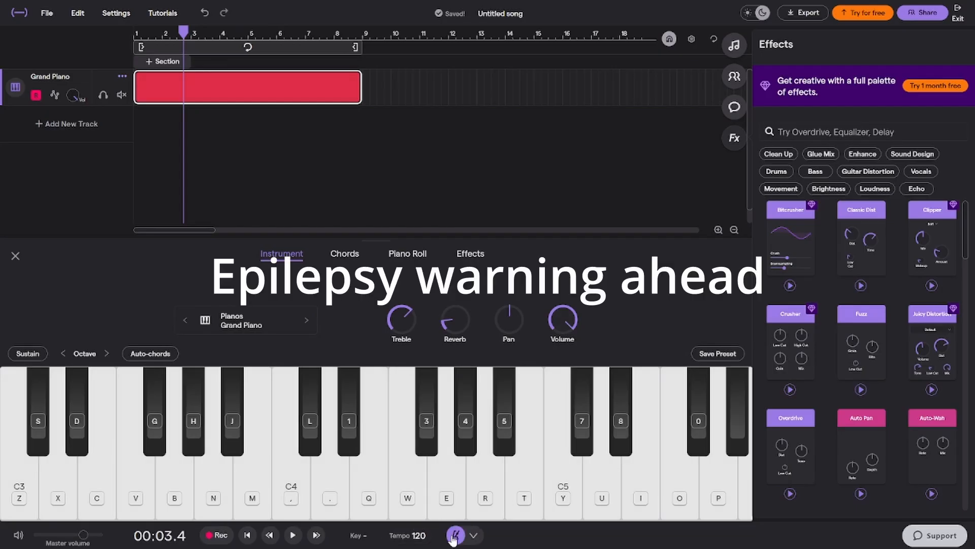
Play the song with the metronome on, stop playback, and turn the metronome off
key(space)
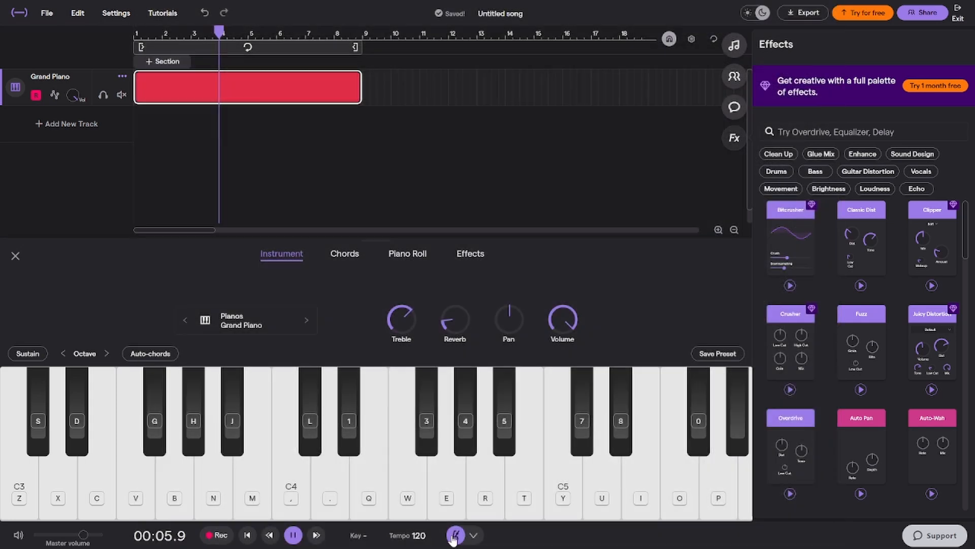
key(space)
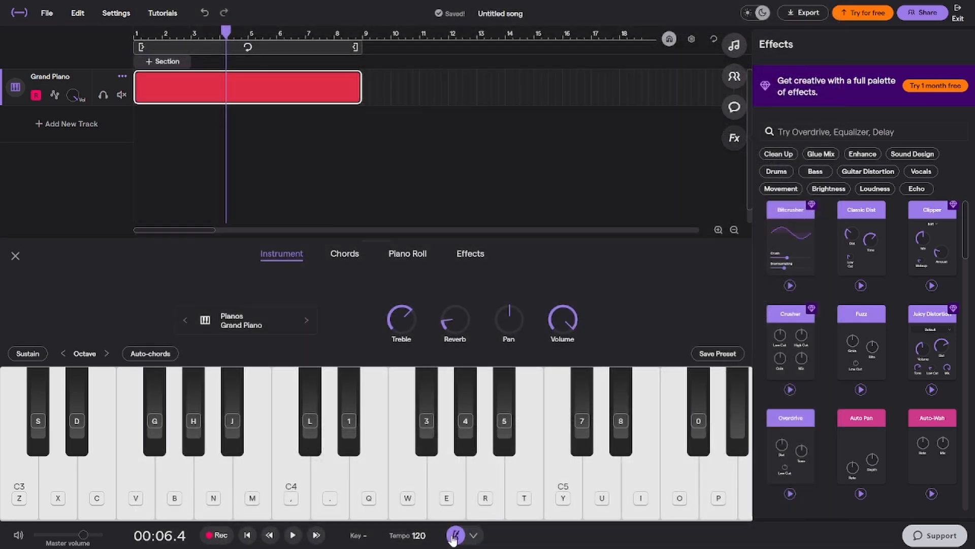
click(455, 537)
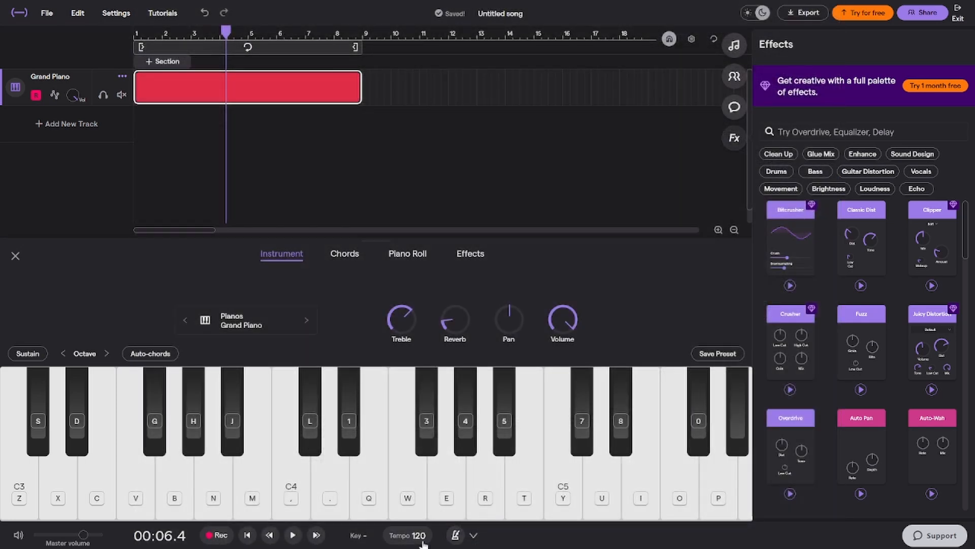
Set the tempo to 111 BPM and open the Grand Piano region in the piano roll
click(413, 537)
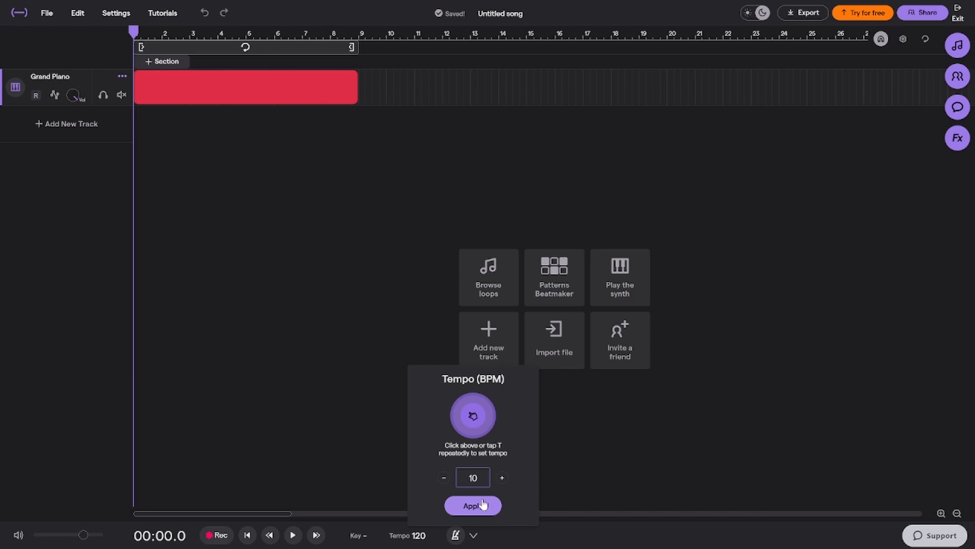
click(483, 504)
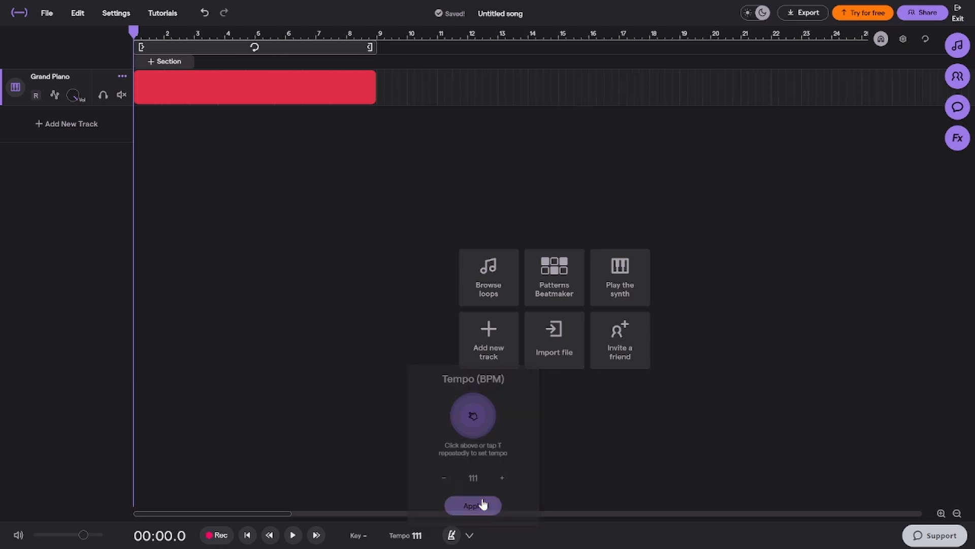
click(279, 80)
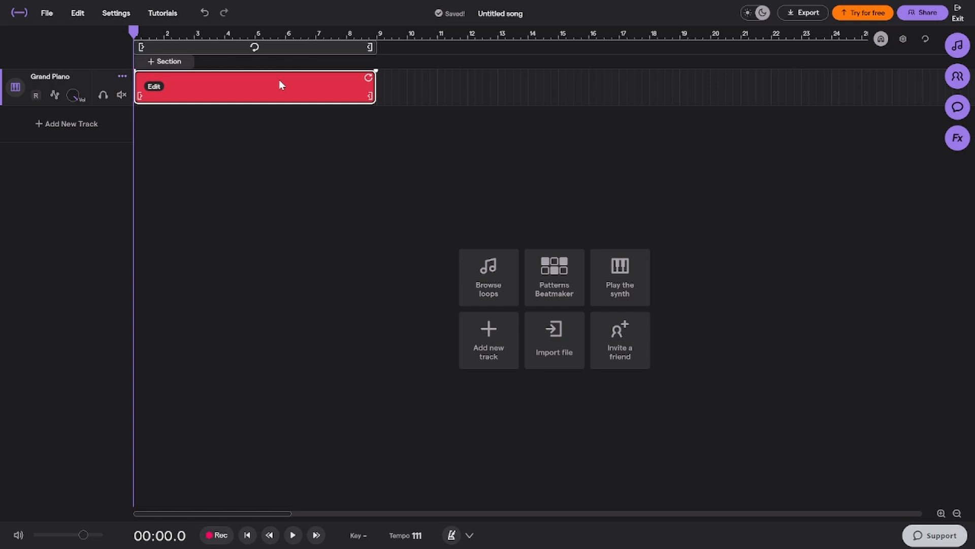
double_click(279, 80)
Set the song key to E minor and try the highlighted scale notes on the piano roll keyboard
click(356, 533)
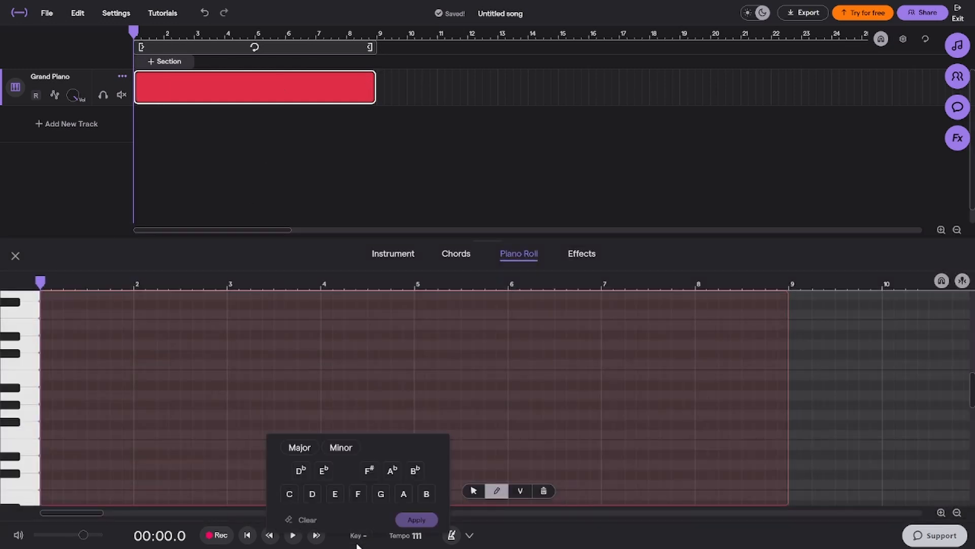
click(336, 495)
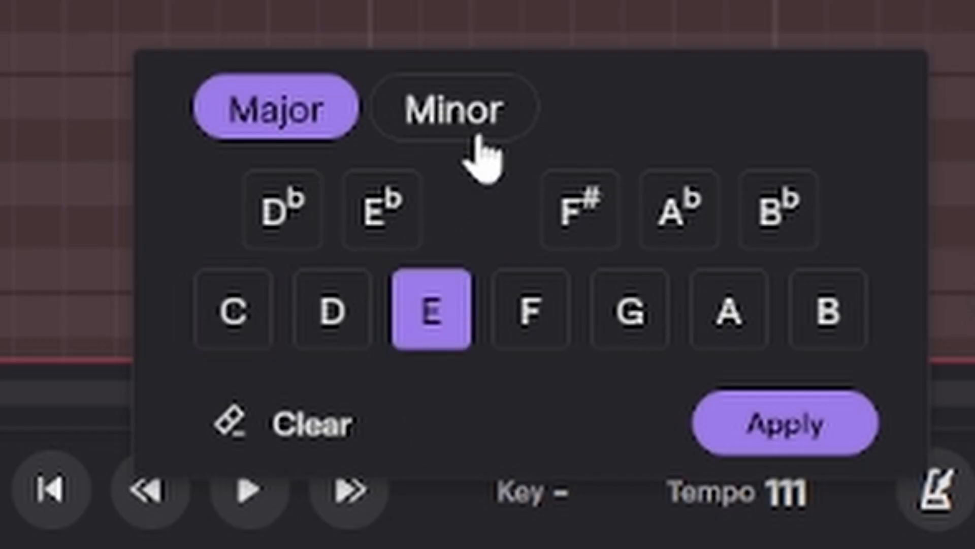
click(480, 147)
click(770, 429)
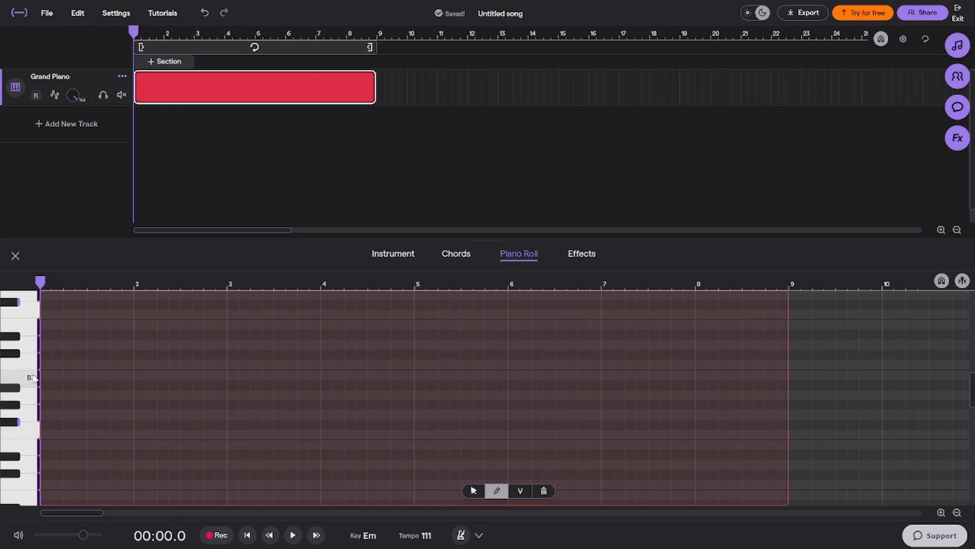
mouse_move(33, 379)
mouse_down()
mouse_move(30, 413)
mouse_move(35, 358)
mouse_move(13, 433)
mouse_up()
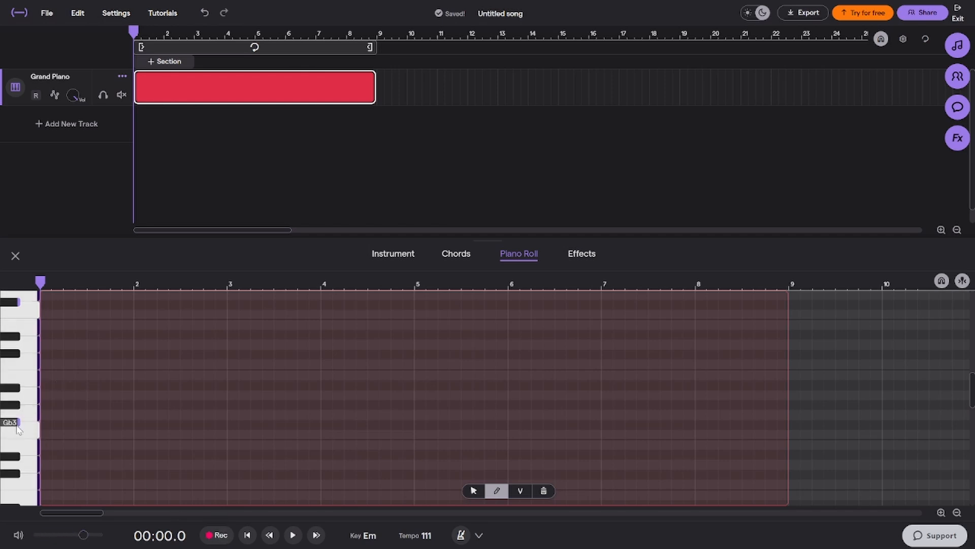
click(18, 426)
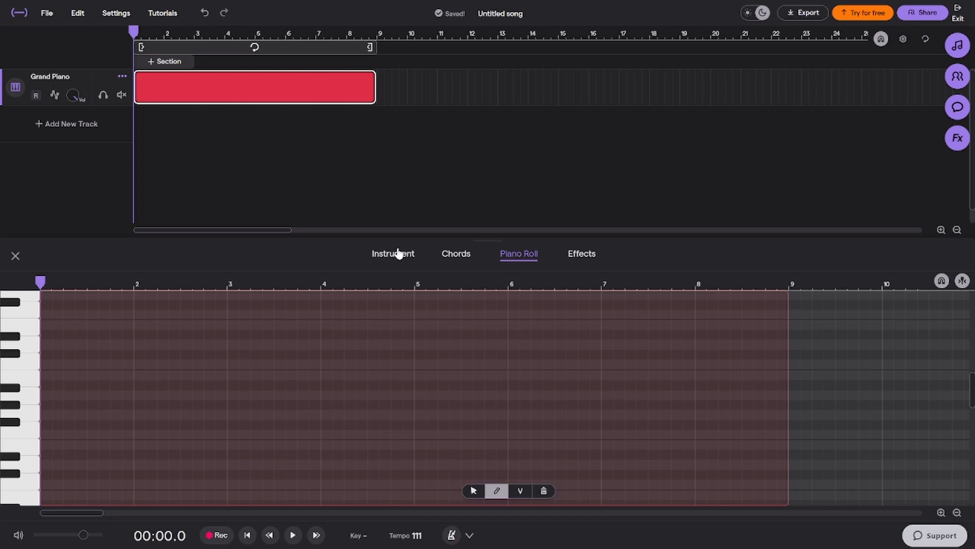
Browse the Orchestral instrument presets, including the Woodwind and Cinematic categories
click(396, 255)
click(397, 329)
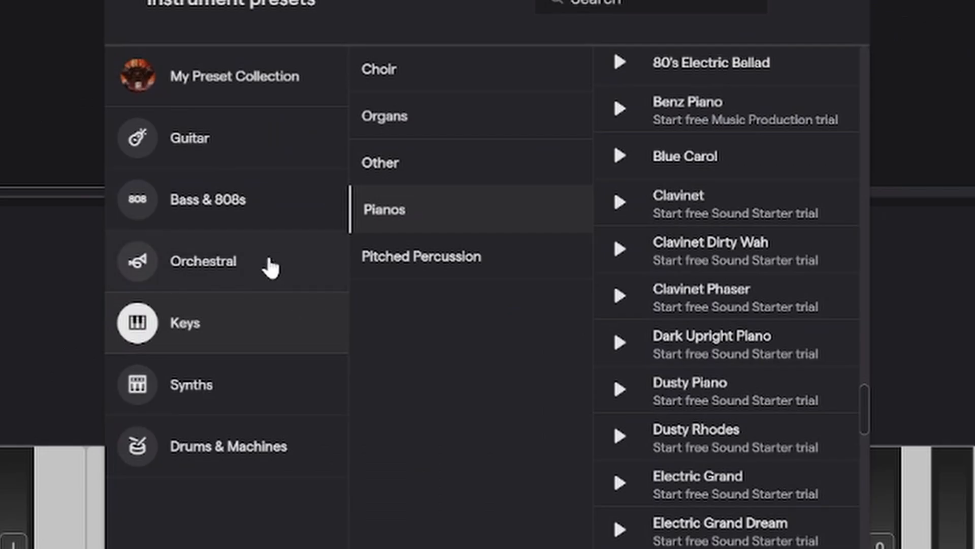
click(269, 266)
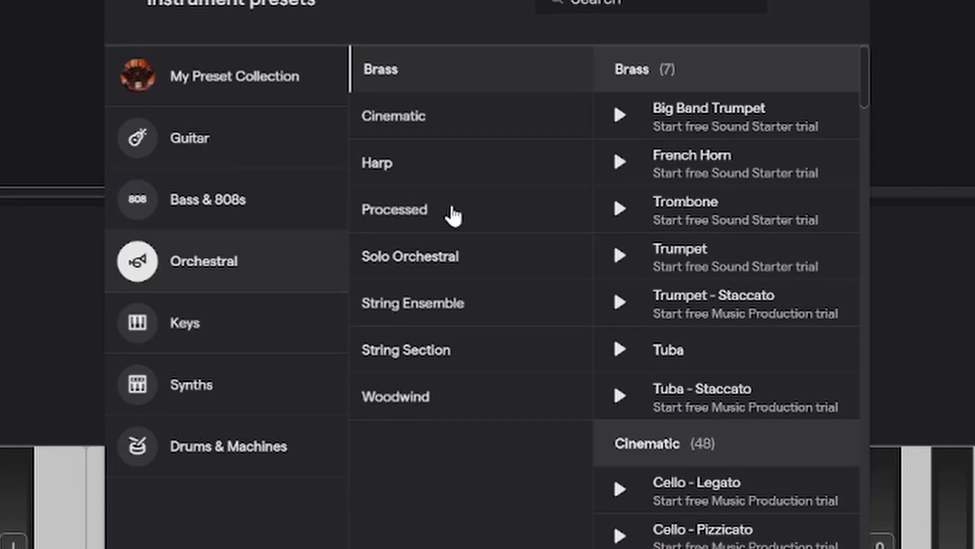
scroll(692, 315, down, 10)
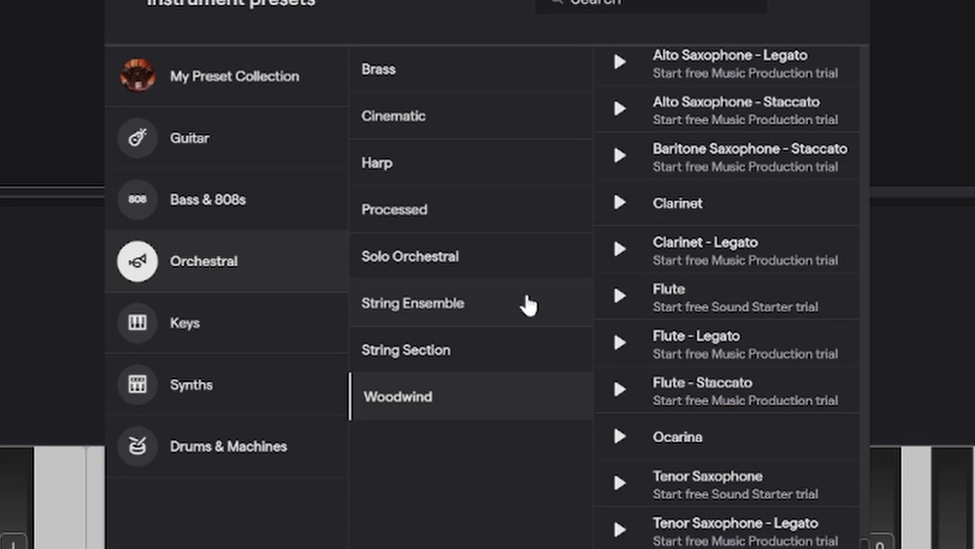
click(523, 168)
scroll(771, 262, up, 15)
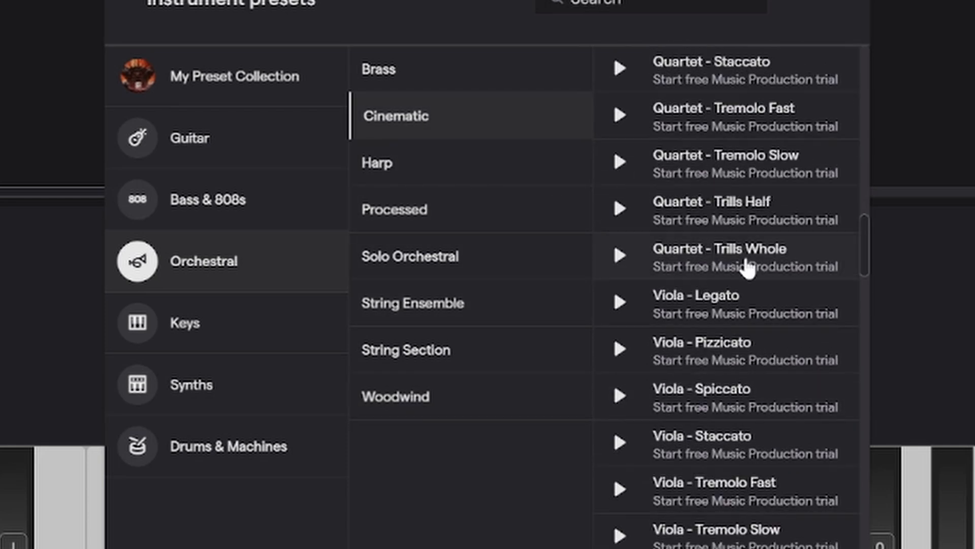
scroll(744, 265, down, 10)
scroll(739, 265, up, 10)
scroll(734, 271, down, 5)
Browse the Bass & 808s presets and load Gritty Bass from the Bass - Synth category on the track
click(257, 209)
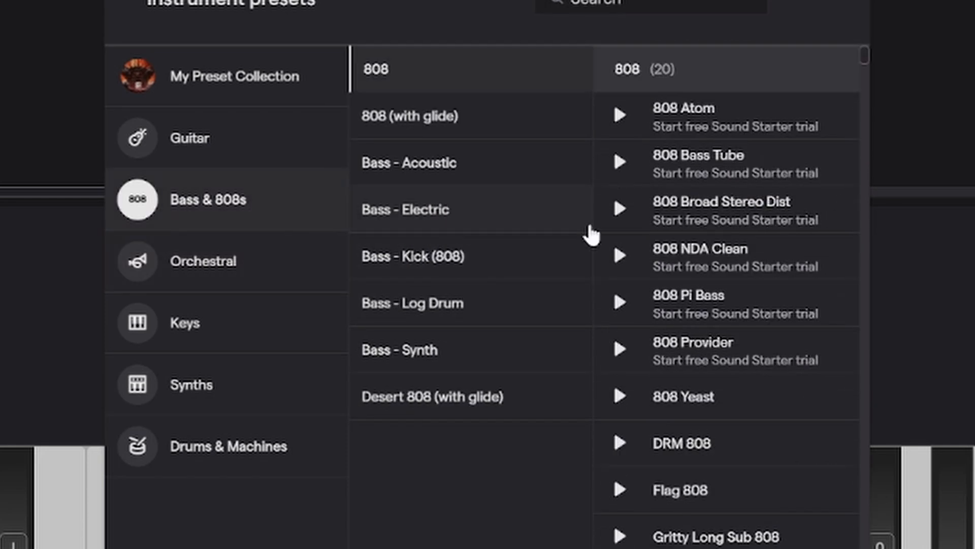
click(503, 358)
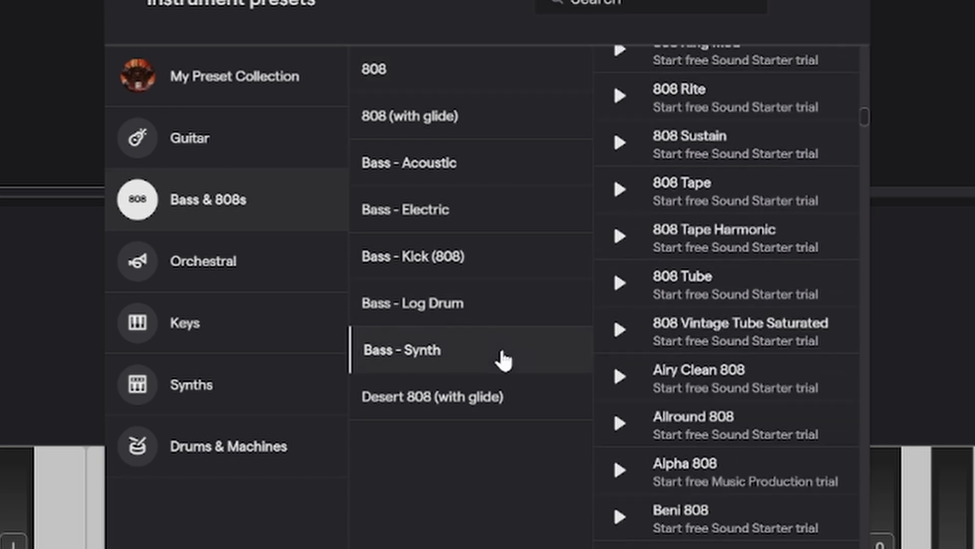
scroll(713, 213, down, 1)
scroll(713, 216, down, 12)
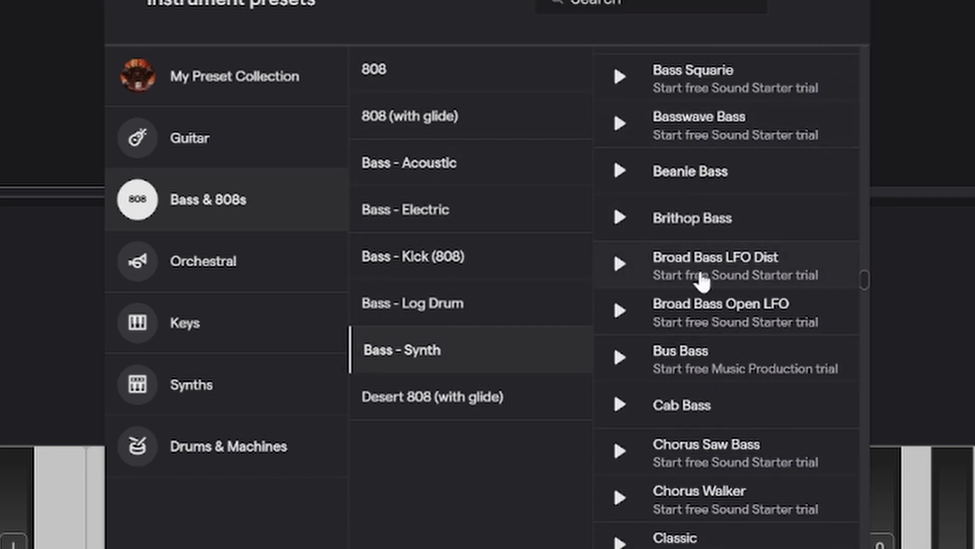
scroll(687, 320, down, 15)
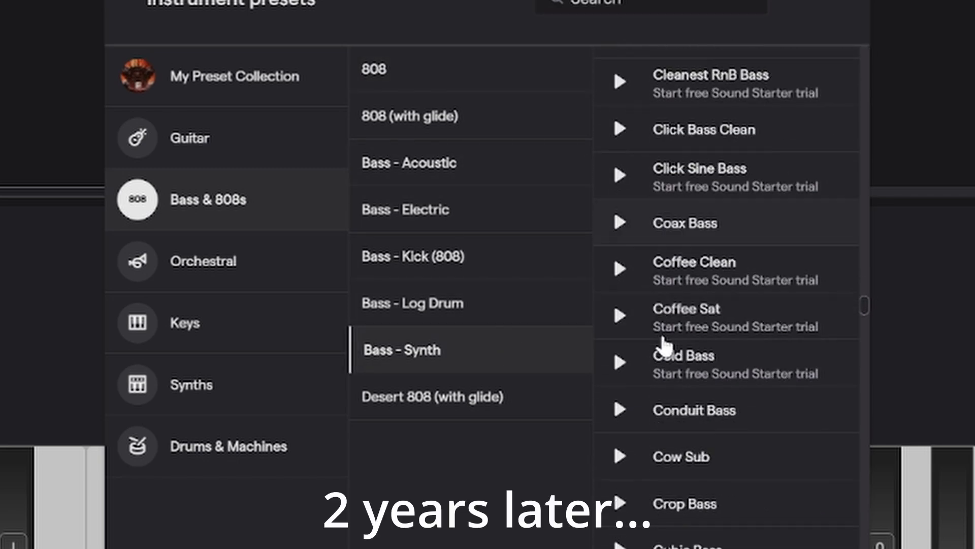
scroll(687, 398, down, 15)
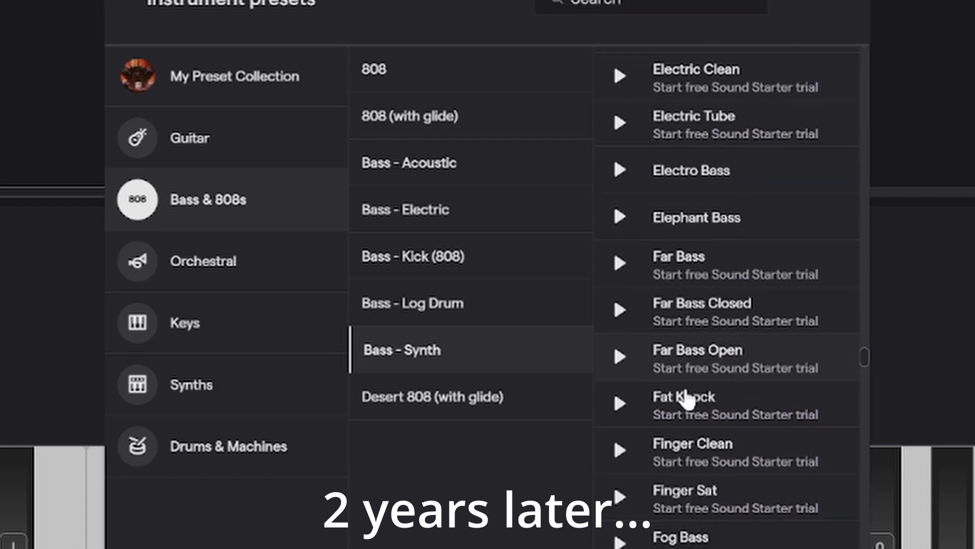
click(767, 500)
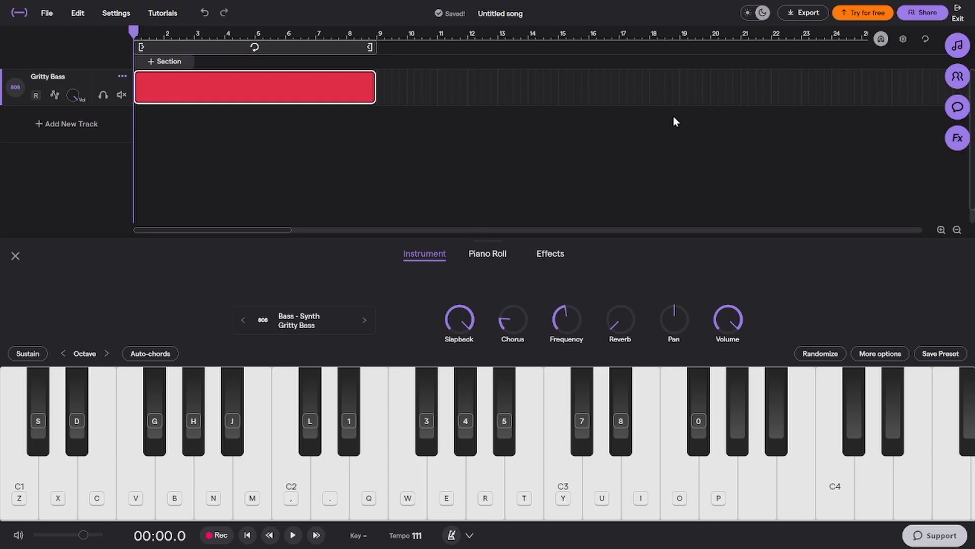
Lower the on-screen keyboard by one octave to start at C0 and play a bass riff with Gritty Bass
key(comma)
click(69, 355)
key(comma)
key(d)
key(h)
key(m)
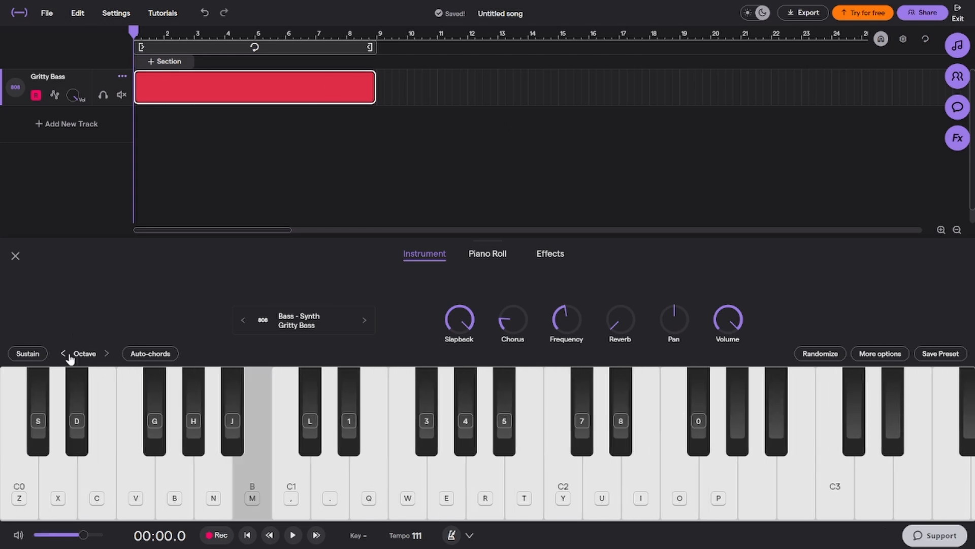
key(comma)
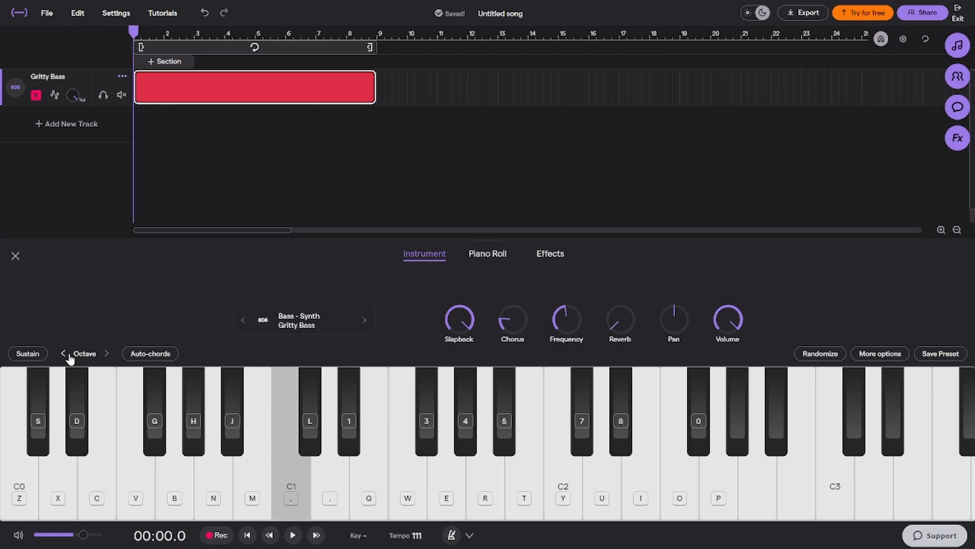
key(comma)
key(u)
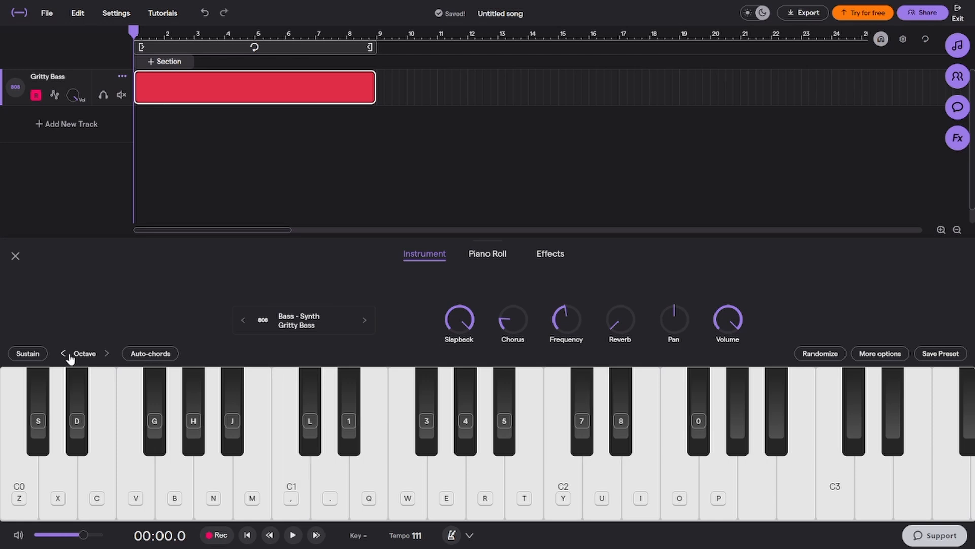
key(u)
key(period)
key(period)
key(period)
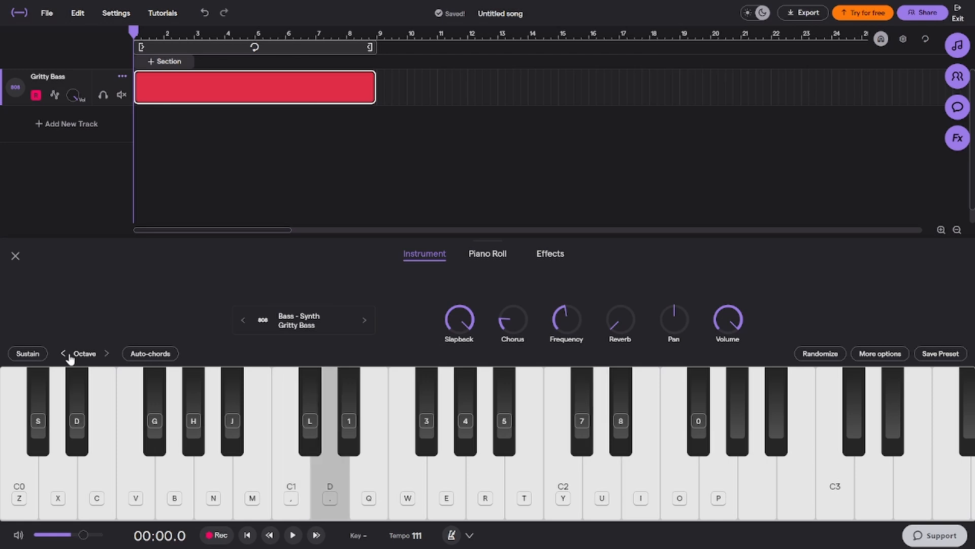
key(u)
key(period)
key(u)
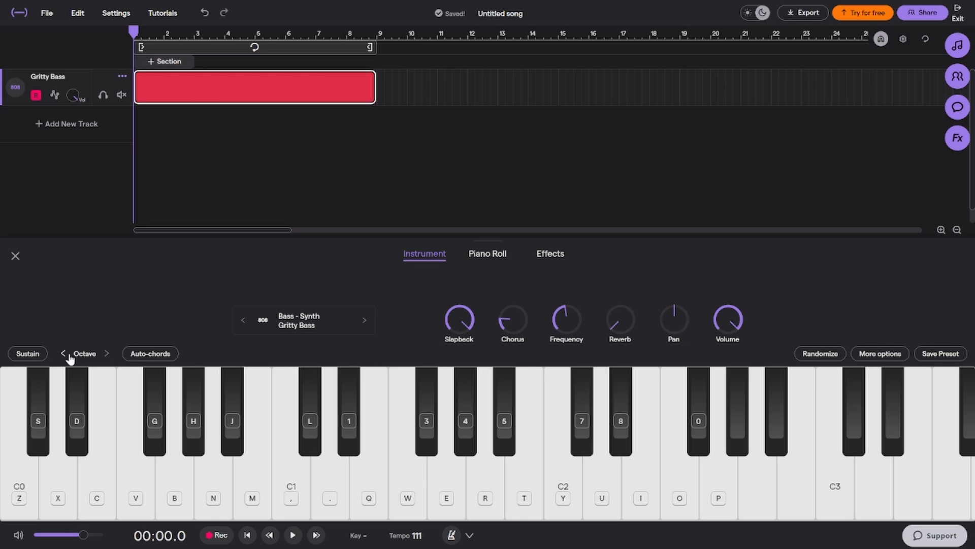
key(period)
Switch the track's instrument to the Heist Bass preset and close the preset browser
click(357, 325)
click(379, 329)
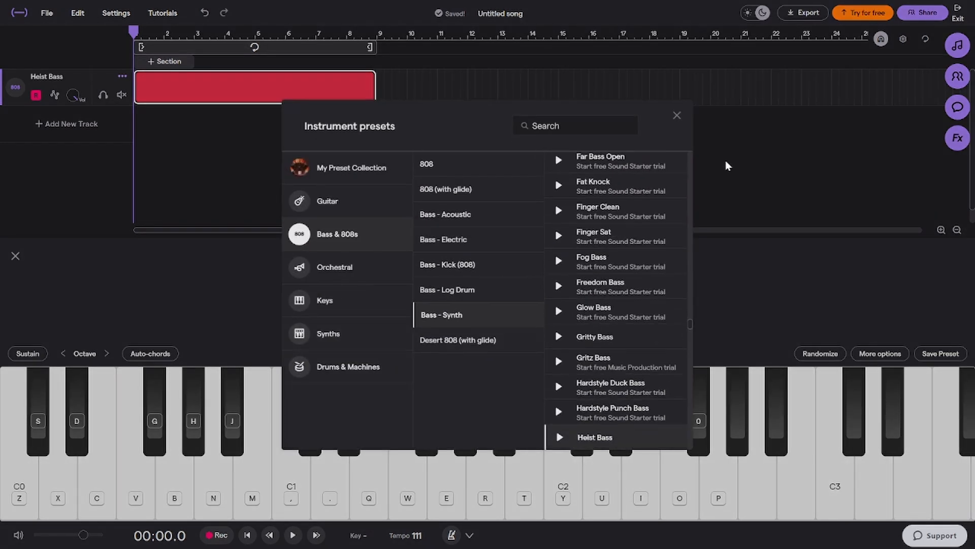
click(677, 116)
Try out Heist Bass by playing a short riff on the black keys around F#1 and G#1
key(4)
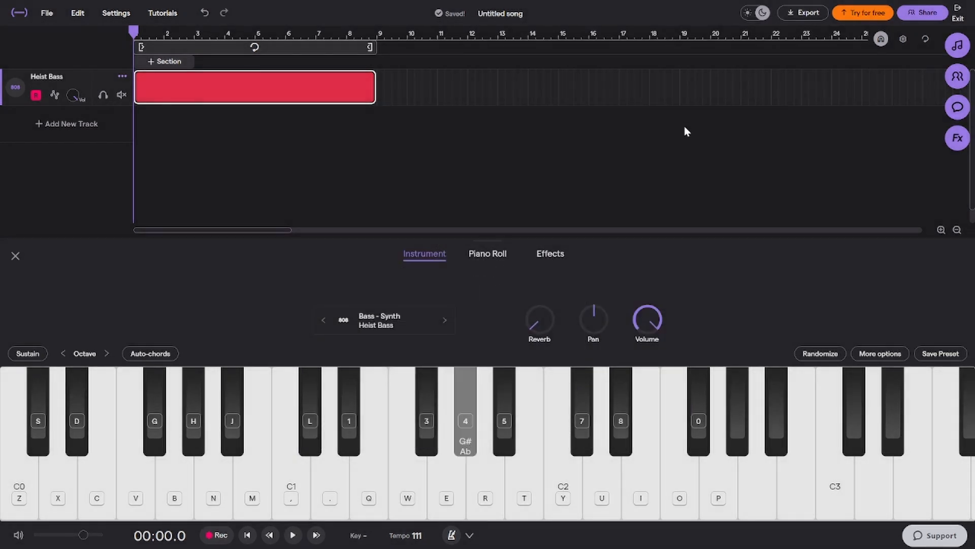
key(3)
key(3)
key(3)
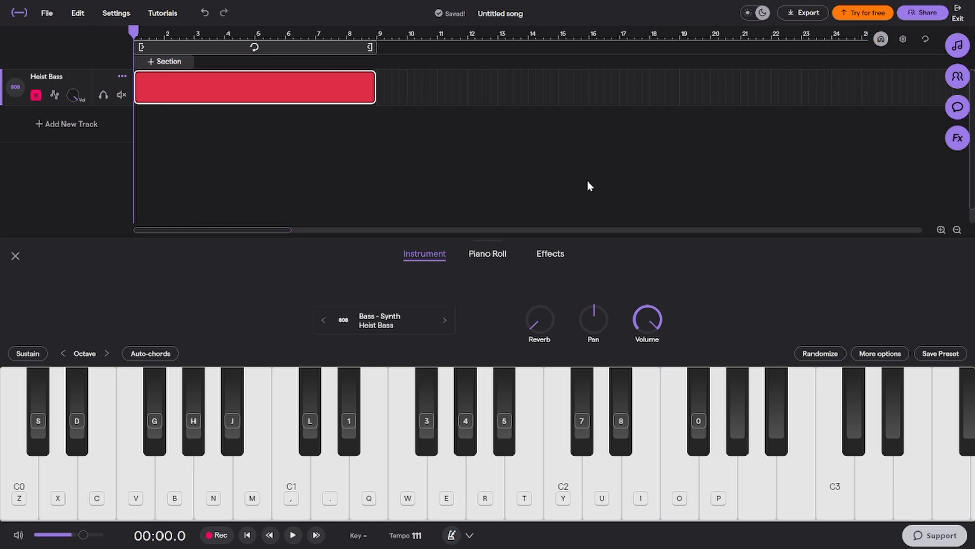
key(3)
key(5)
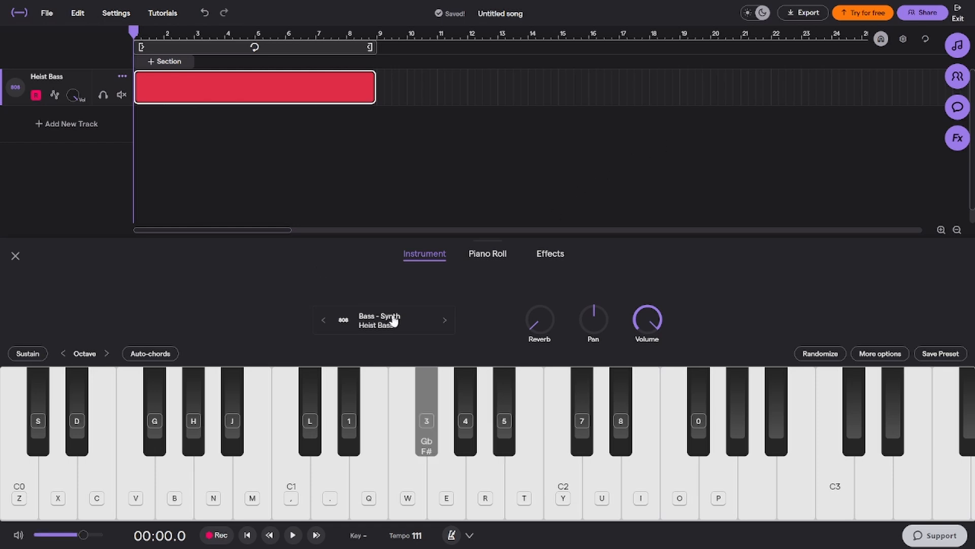
key(7)
Browse the Guitar presets, load Mountain Top Lead from the Rock category on the track, and show its effects chain
click(406, 325)
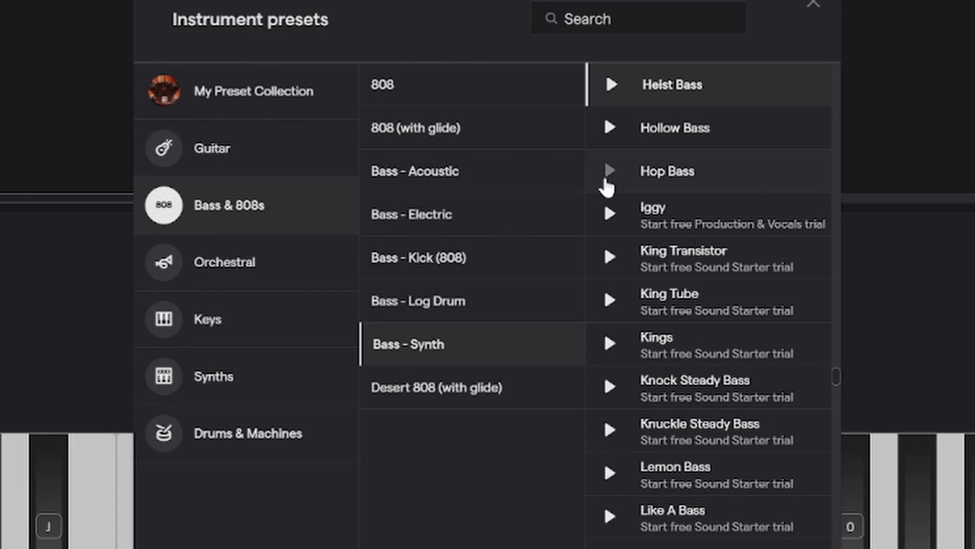
click(260, 151)
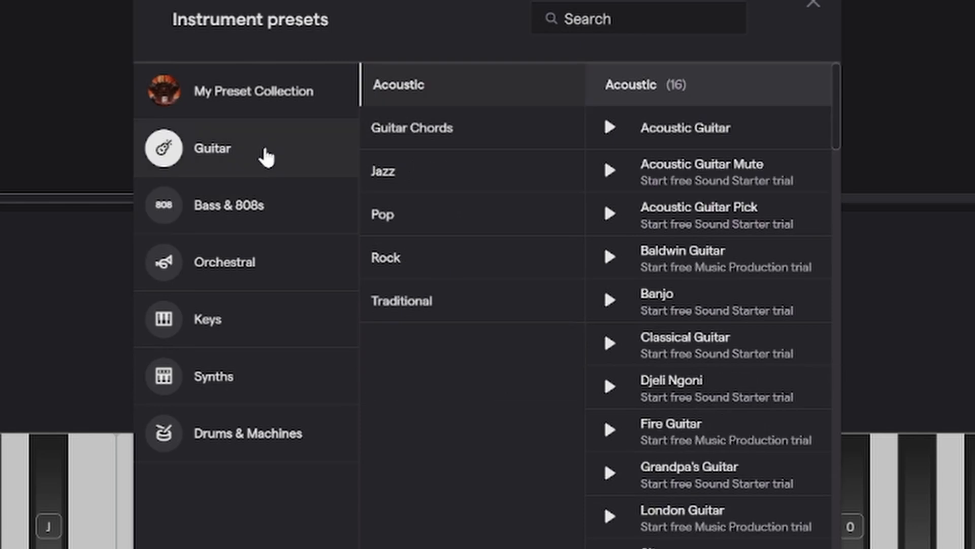
scroll(690, 305, down, 3)
scroll(691, 305, down, 20)
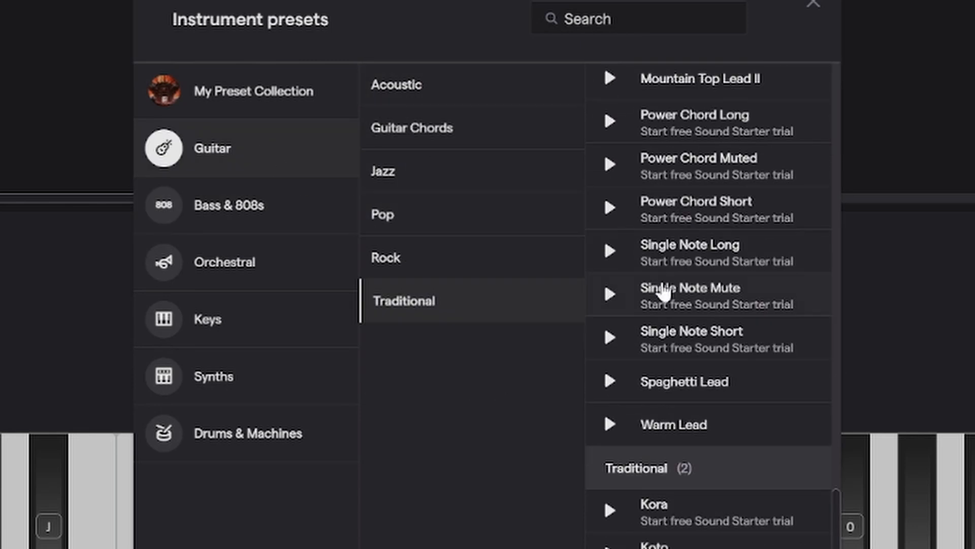
scroll(663, 293, up, 10)
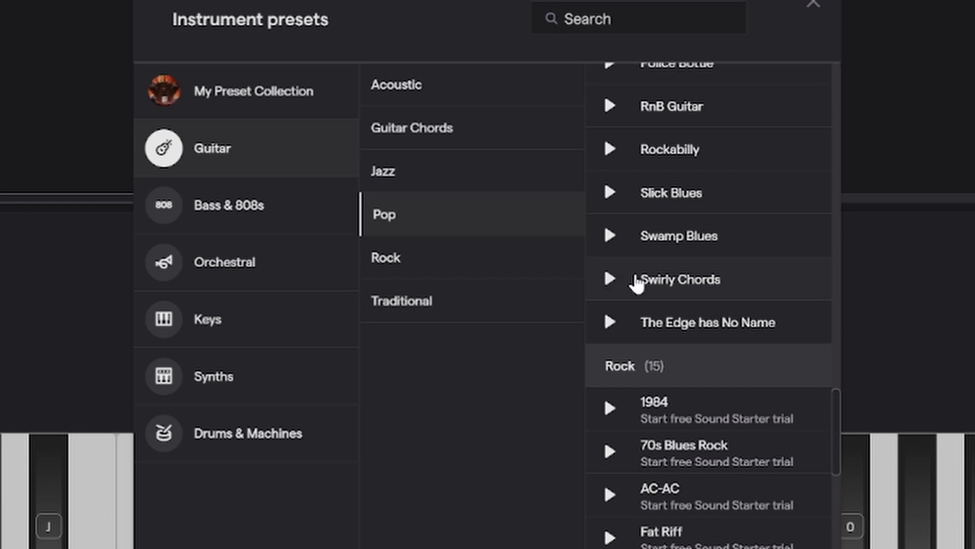
click(490, 256)
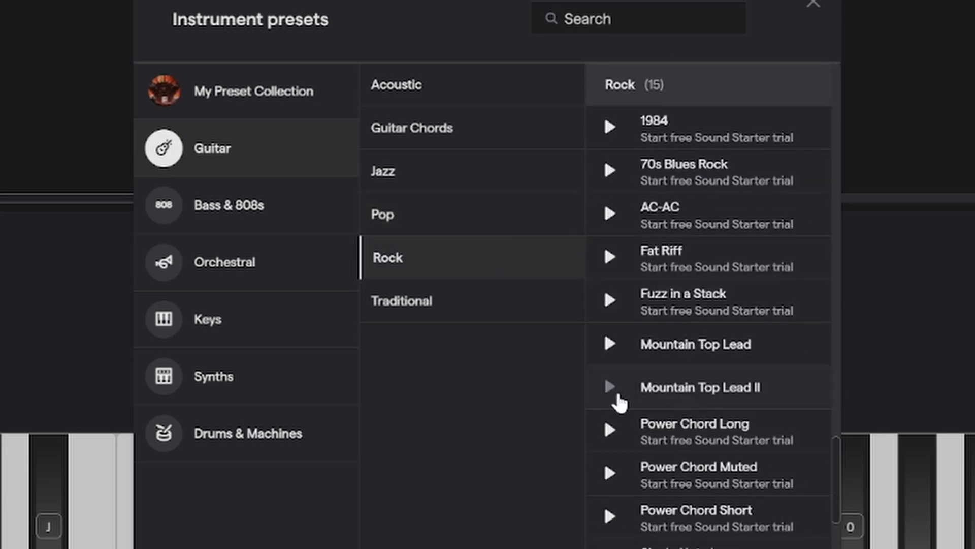
scroll(622, 399, down, 5)
scroll(712, 279, up, 5)
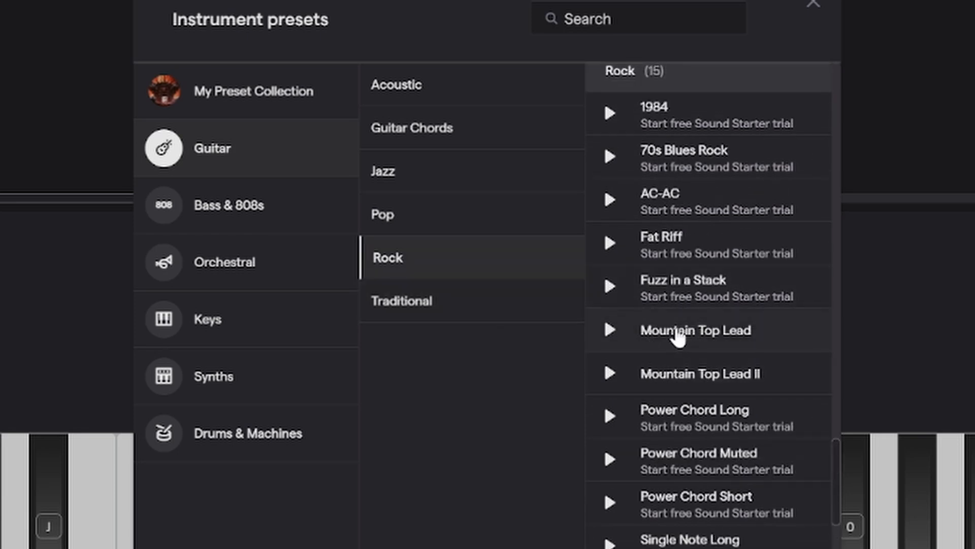
click(677, 335)
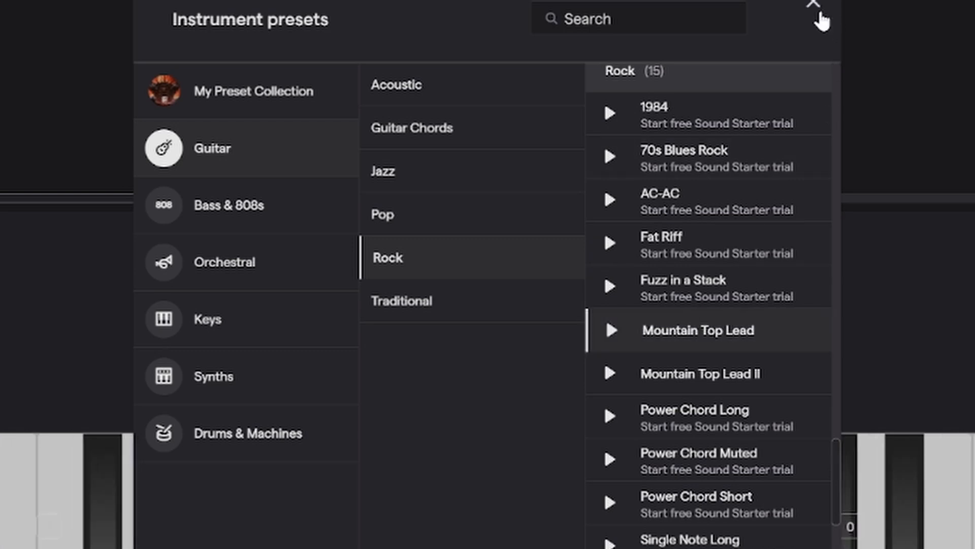
click(585, 256)
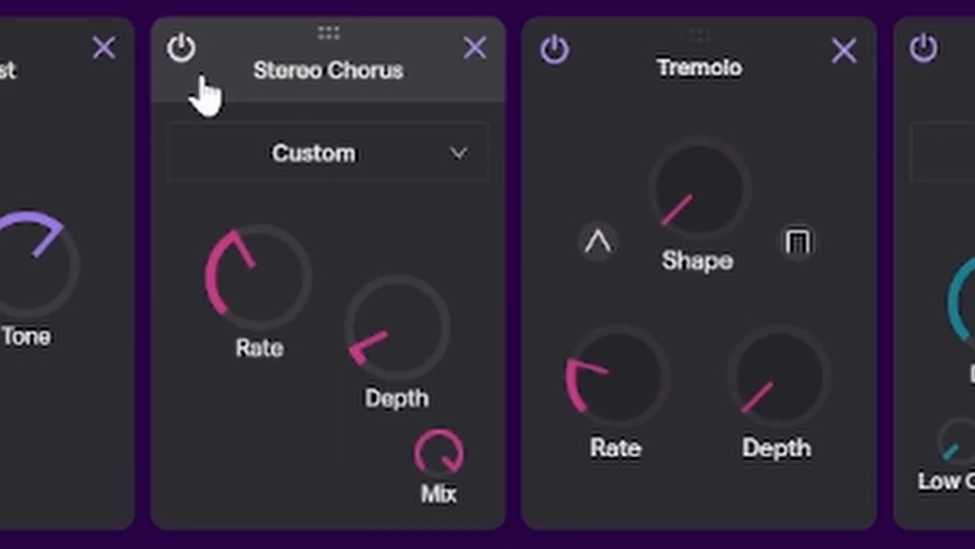
Switch the Stereo Chorus and Tremolo effects off and back on to compare the guitar tone
click(357, 336)
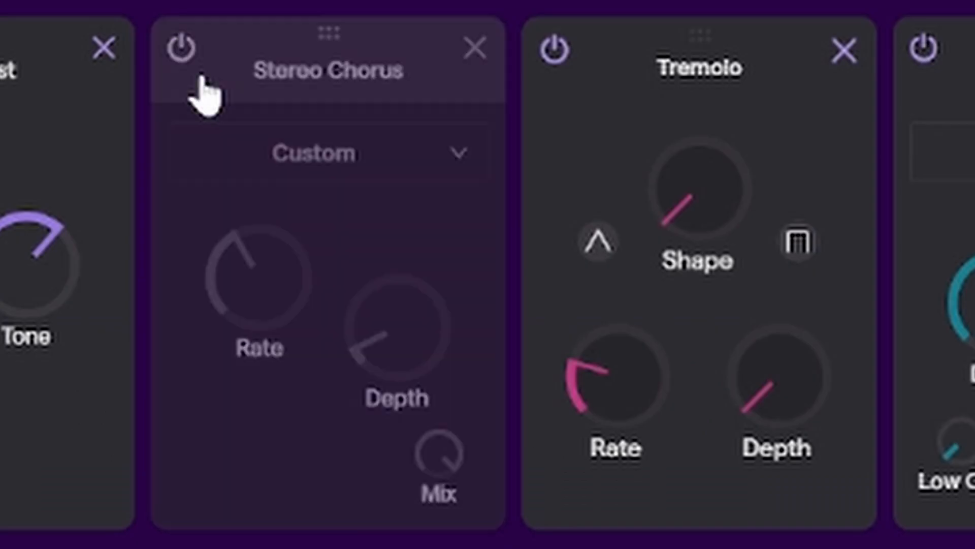
click(556, 56)
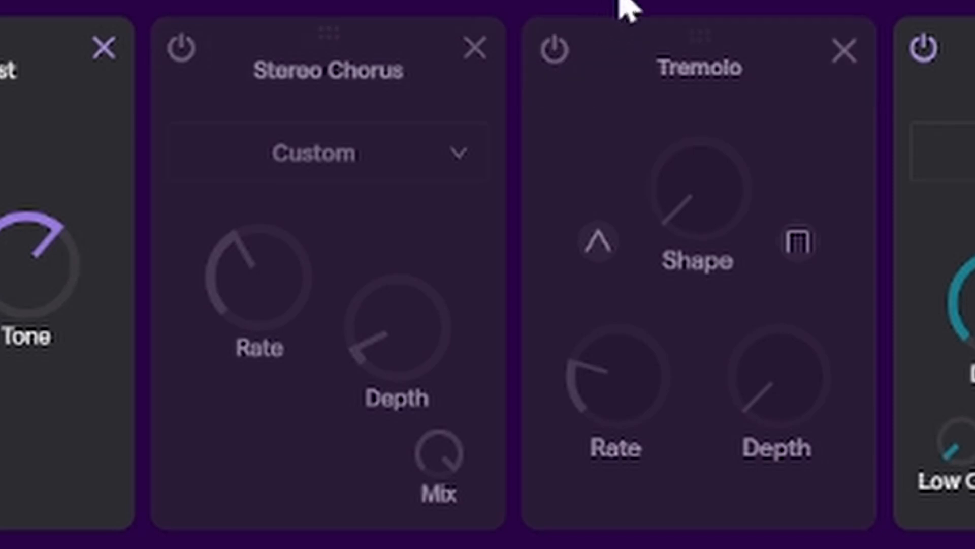
click(555, 49)
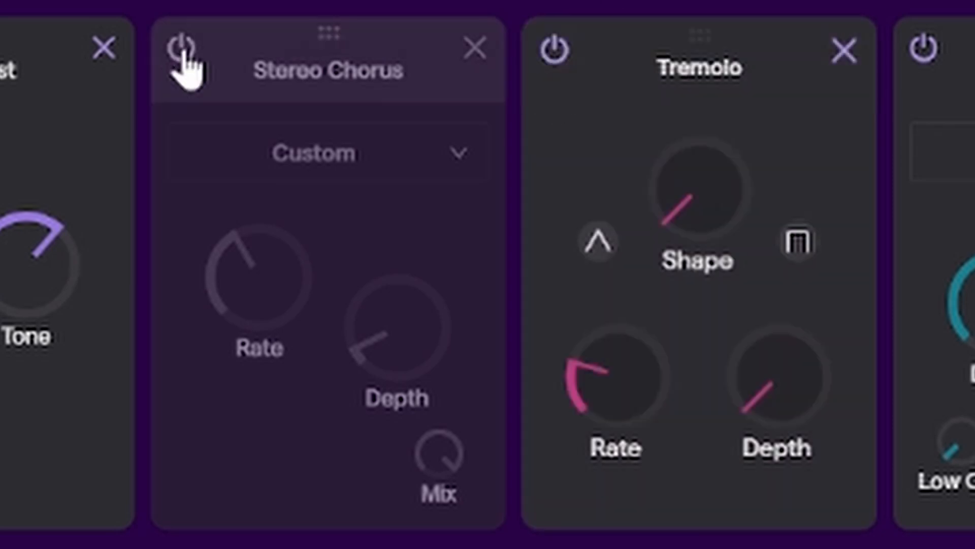
click(183, 51)
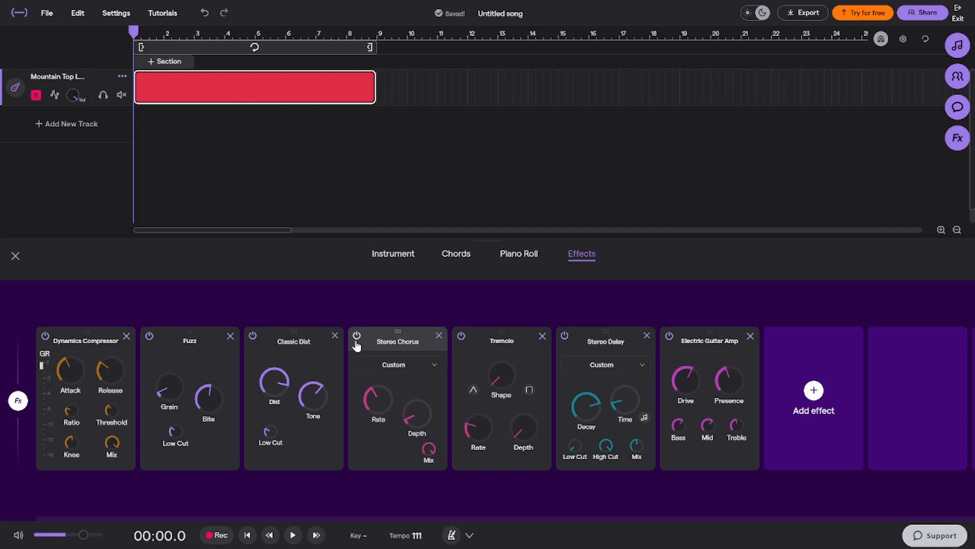
click(357, 338)
click(461, 336)
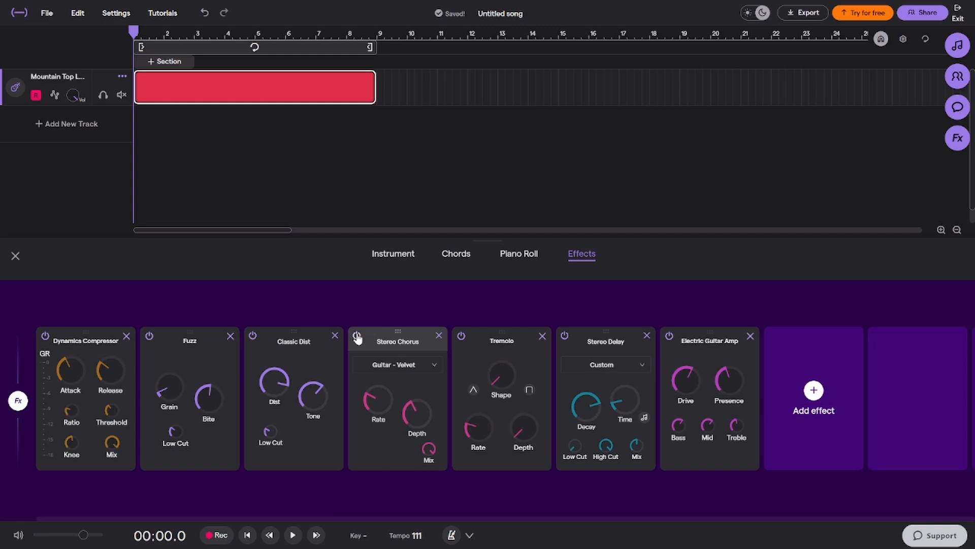
Remove Stereo Chorus, Tremolo and Stereo Delay from the effects chain and turn the Electric Guitar Amp's Drive up to maximum
click(357, 337)
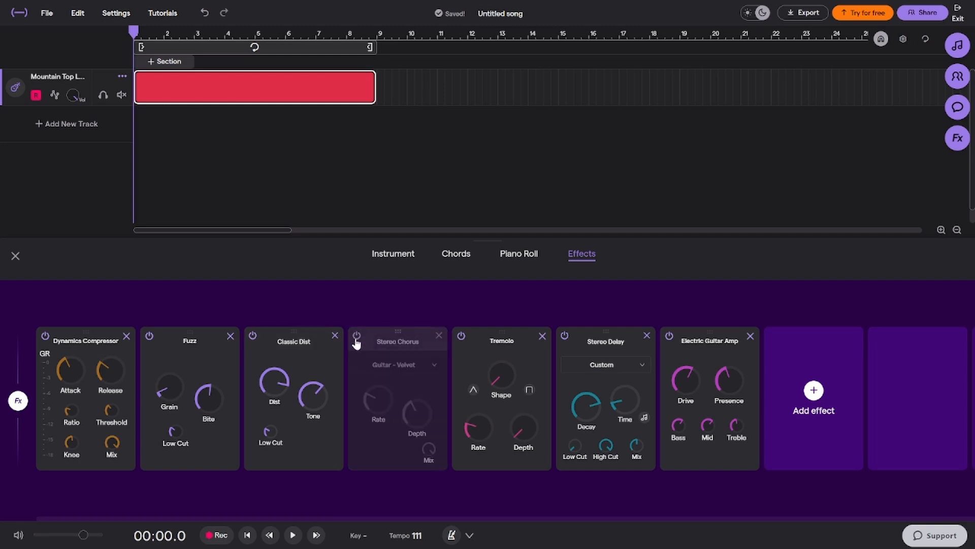
click(461, 336)
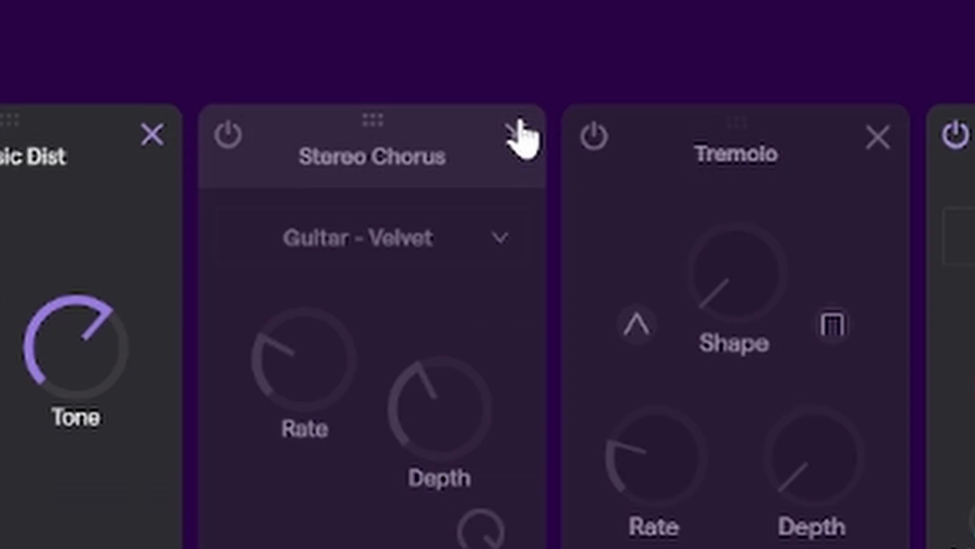
click(440, 336)
click(439, 336)
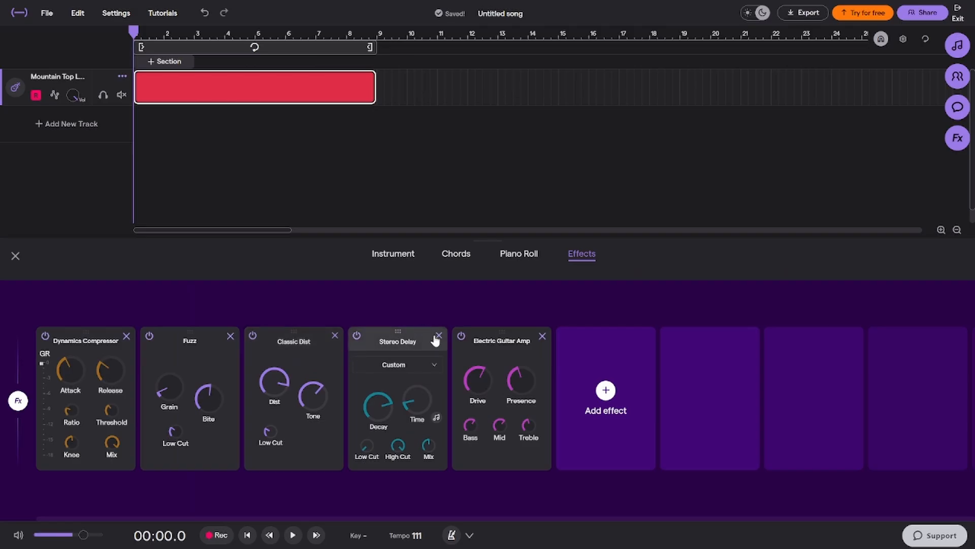
click(438, 335)
drag(381, 388, 380, 390)
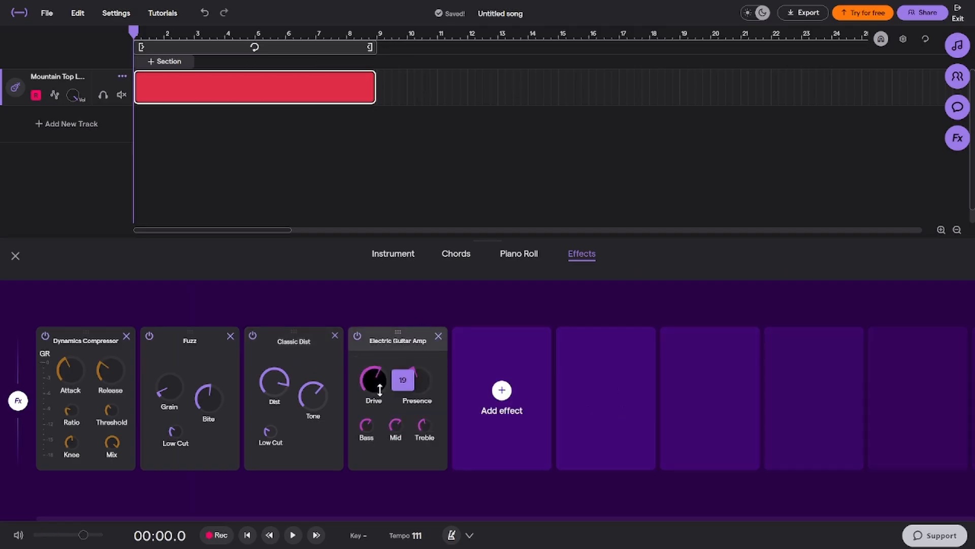
drag(409, 254, 409, 255)
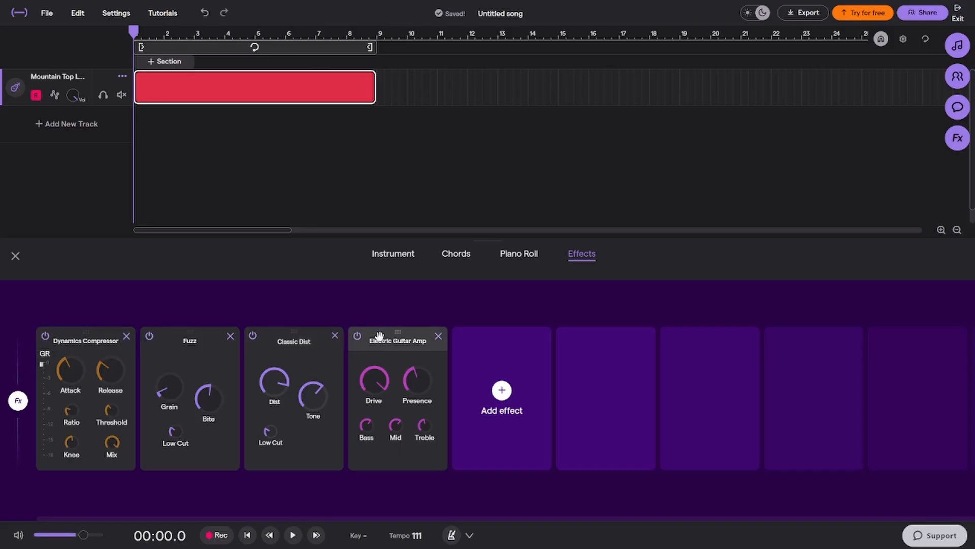
Return to the instrument keyboard and play a lead riff with Mountain Top Lead around C4 and E4, adding B3, G4 and A4
click(396, 258)
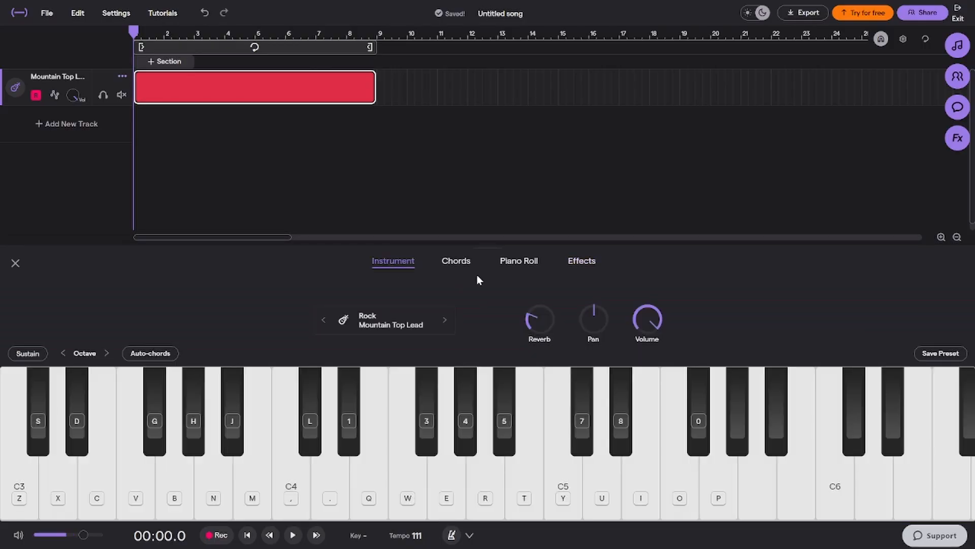
key(comma)
key(q)
key(comma)
key(q)
key(comma)
key(q)
key(comma)
key(q)
key(comma)
key(q)
key(comma)
key(q)
key(comma)
key(q)
key(comma)
key(q)
key(q)
key(r)
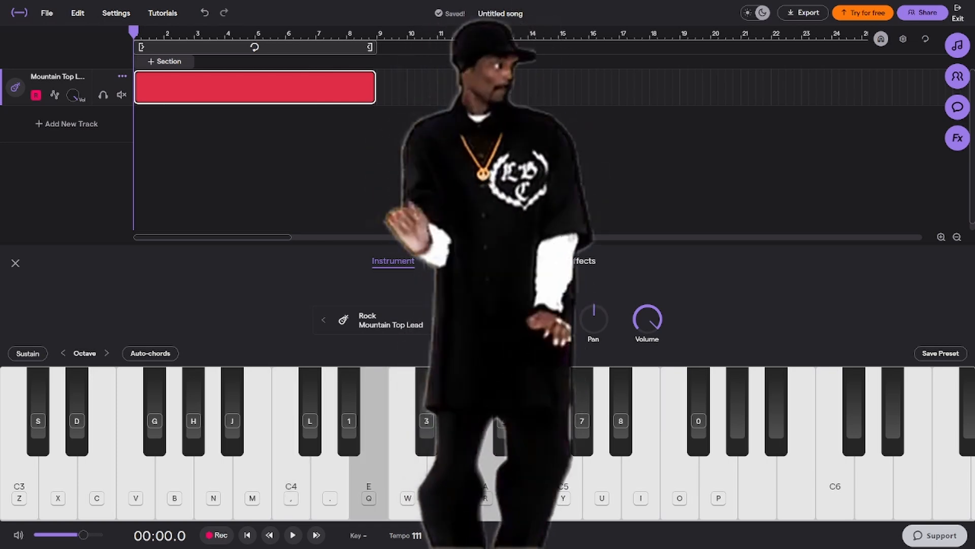
key(m)
key(q)
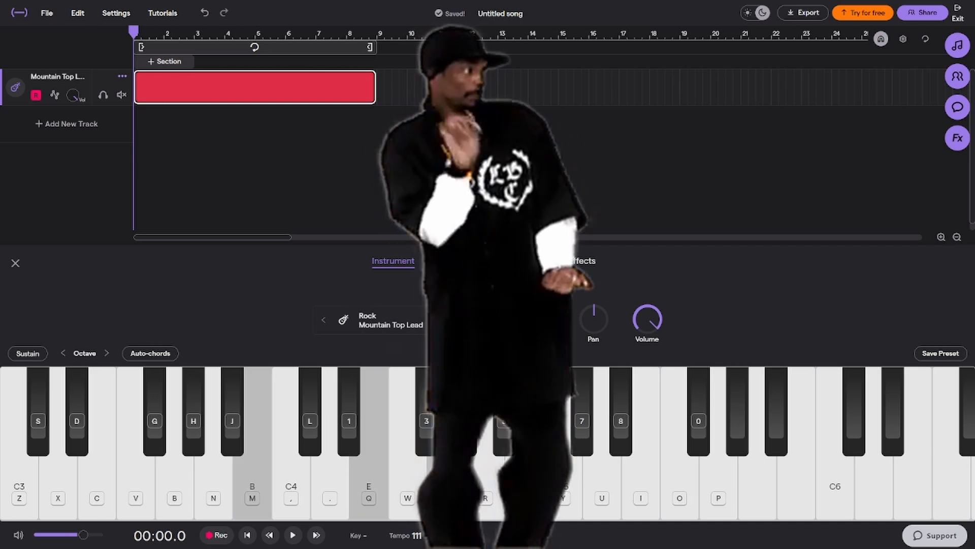
key(q)
key(comma)
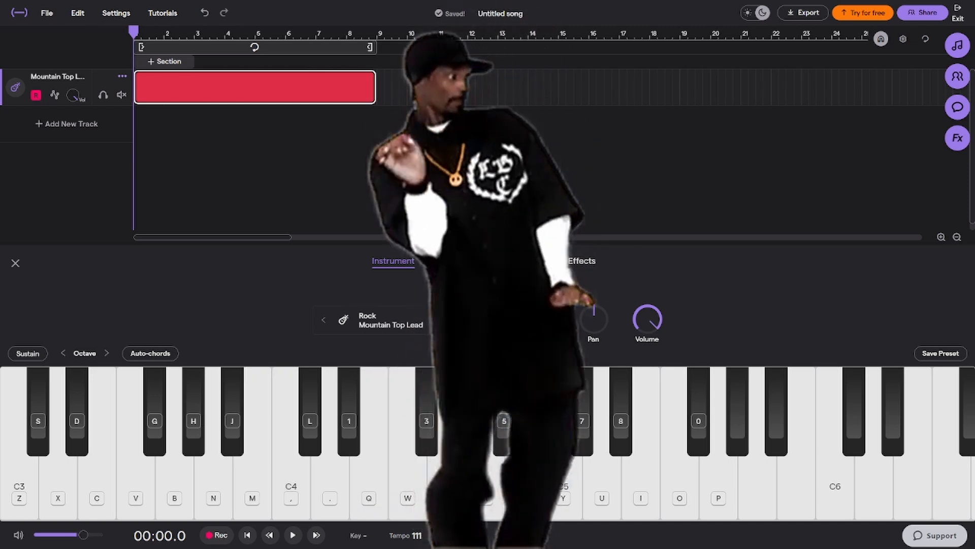
key(comma)
key(q)
key(comma)
key(q)
key(r)
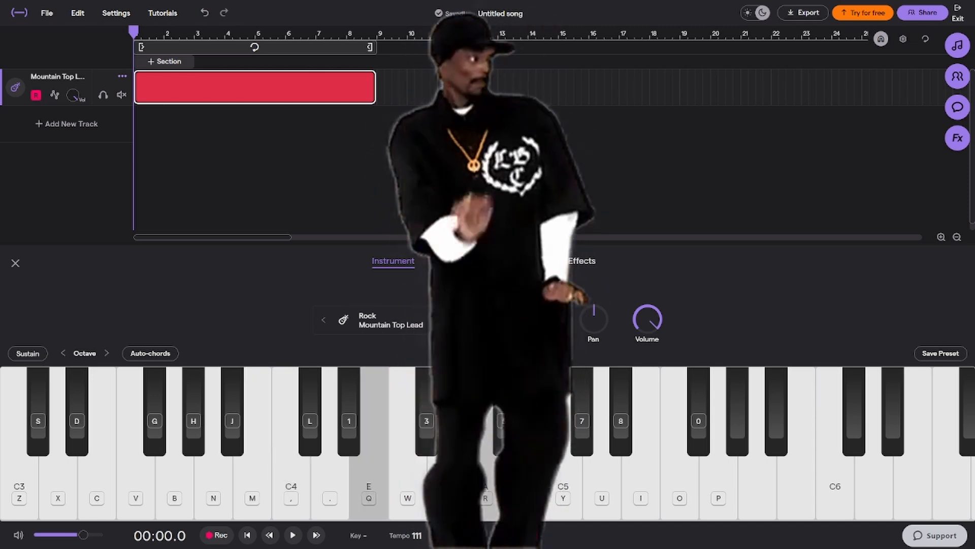
key(m)
key(q)
key(q)
key(e)
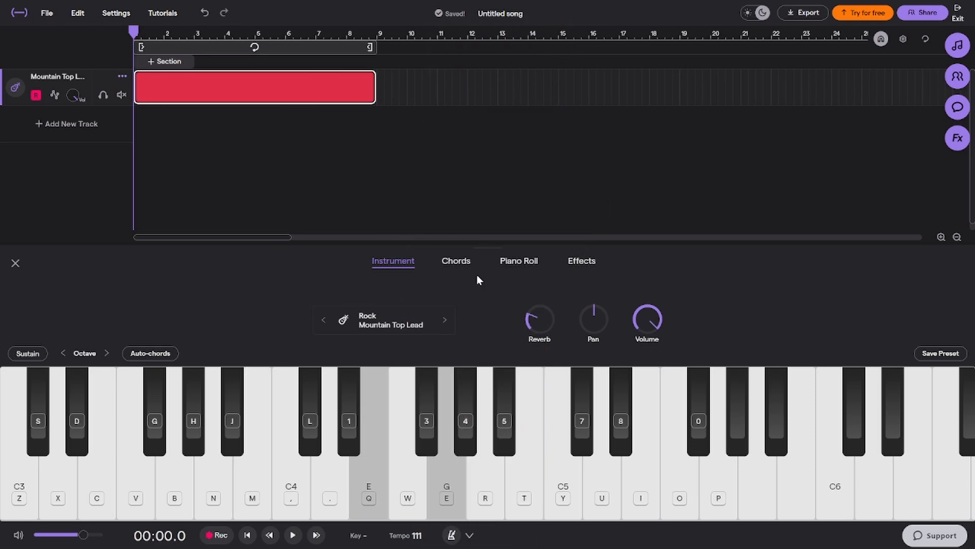
key(e)
Open the instrument presets and look through the Rock guitar, Keys and Synths presets, including the Synths subcategory
click(414, 324)
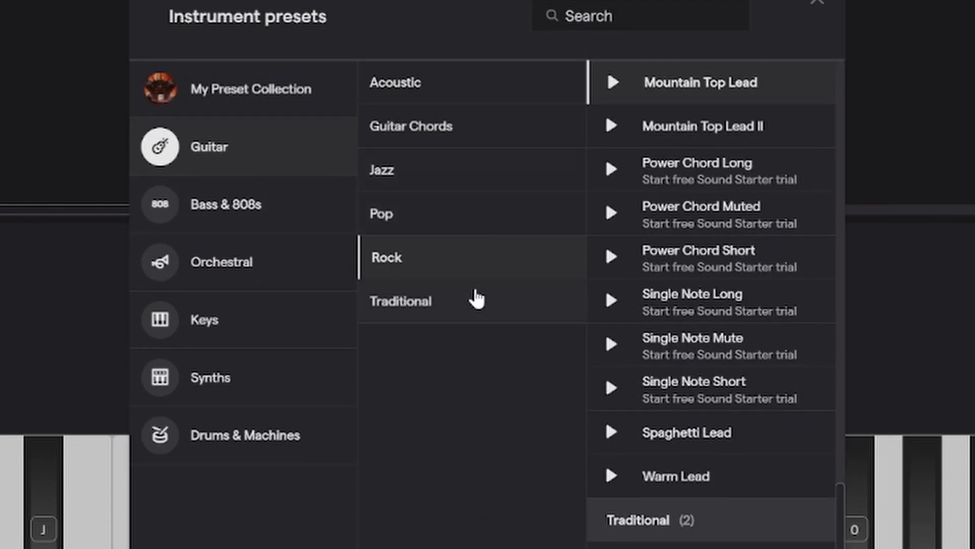
click(477, 300)
click(401, 260)
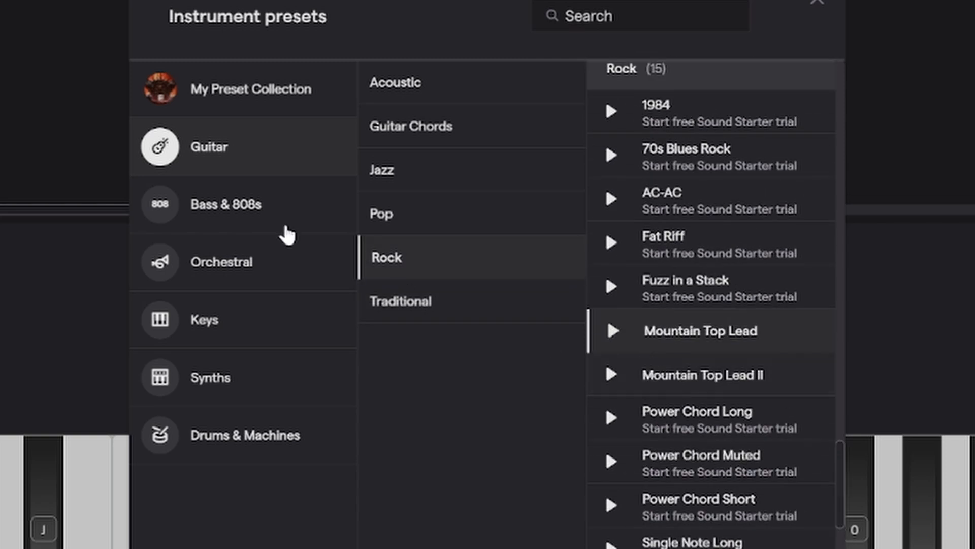
click(258, 327)
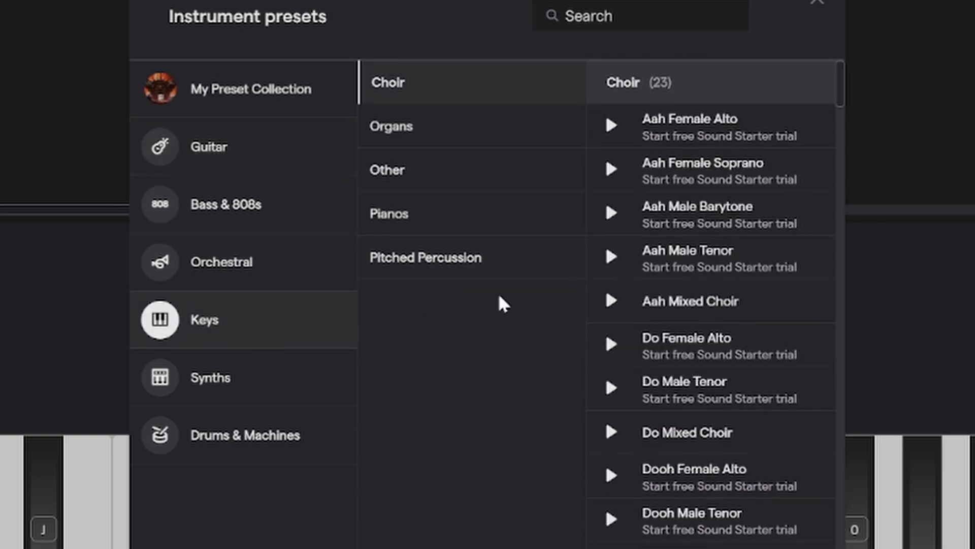
click(259, 385)
scroll(518, 239, down, 3)
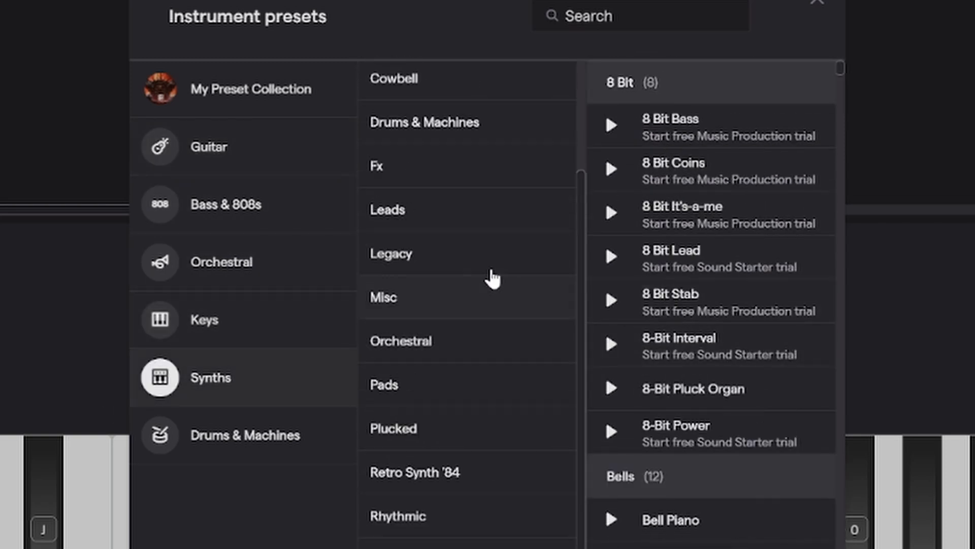
scroll(492, 279, up, 3)
scroll(460, 300, down, 4)
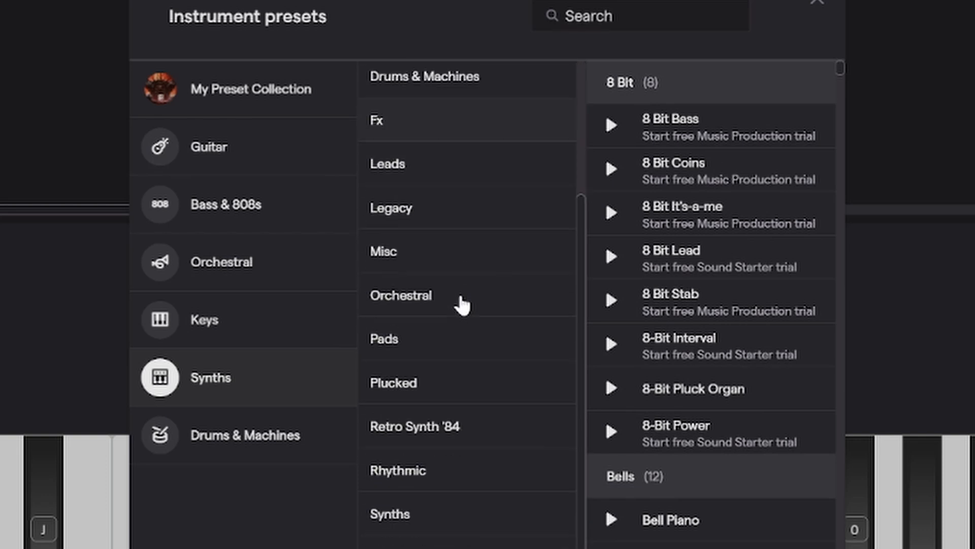
click(496, 519)
scroll(708, 193, down, 20)
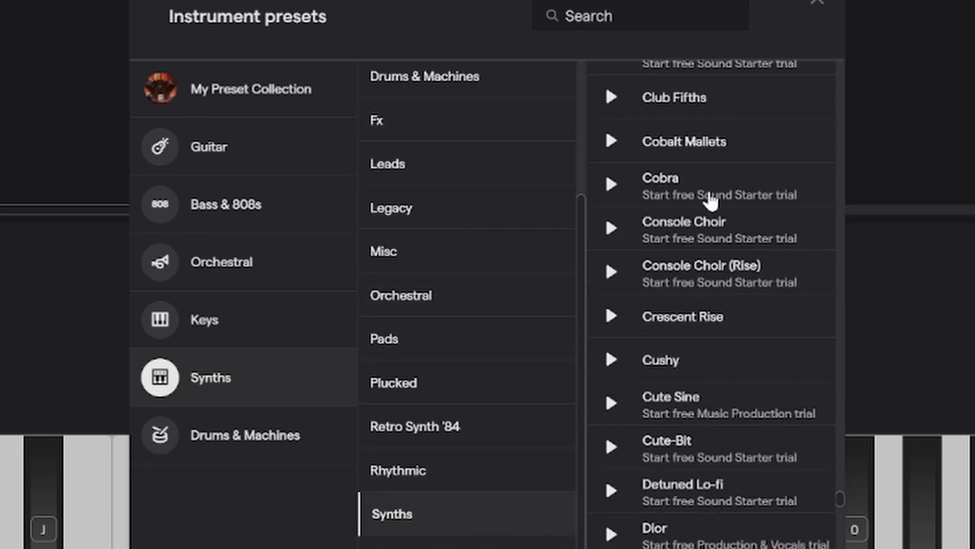
scroll(496, 274, up, 4)
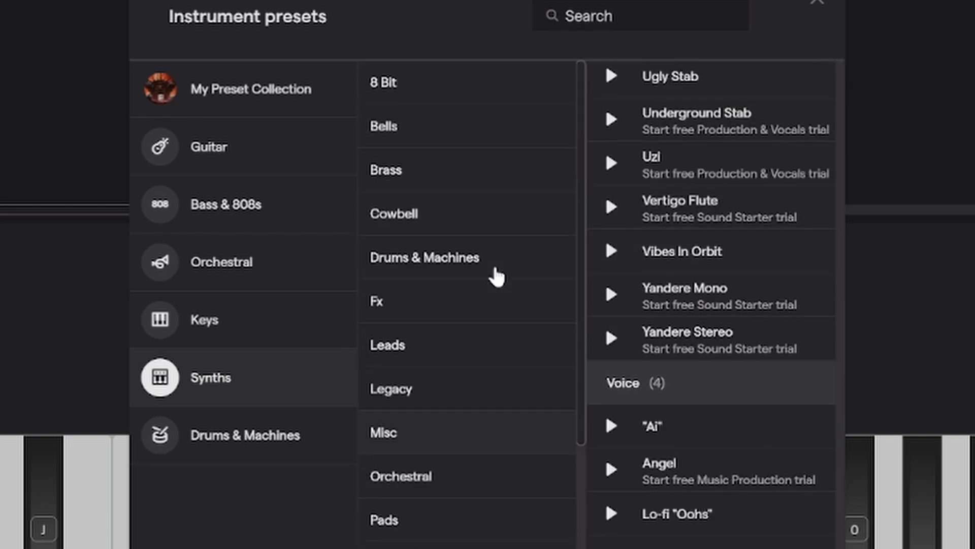
scroll(496, 275, down, 4)
Look through the Keys, Orchestral, Bass & 808s and Guitar categories of the instrument presets
click(271, 340)
click(289, 270)
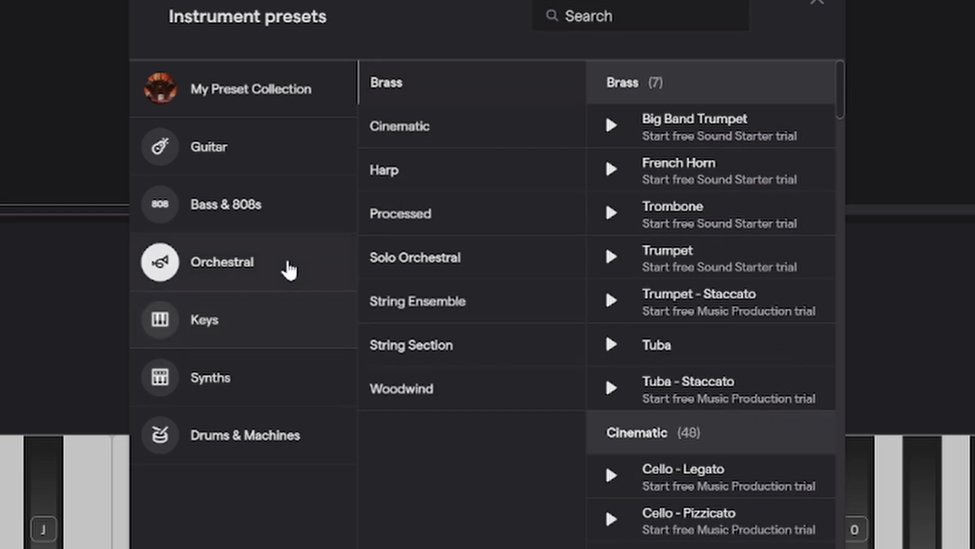
click(273, 213)
click(289, 154)
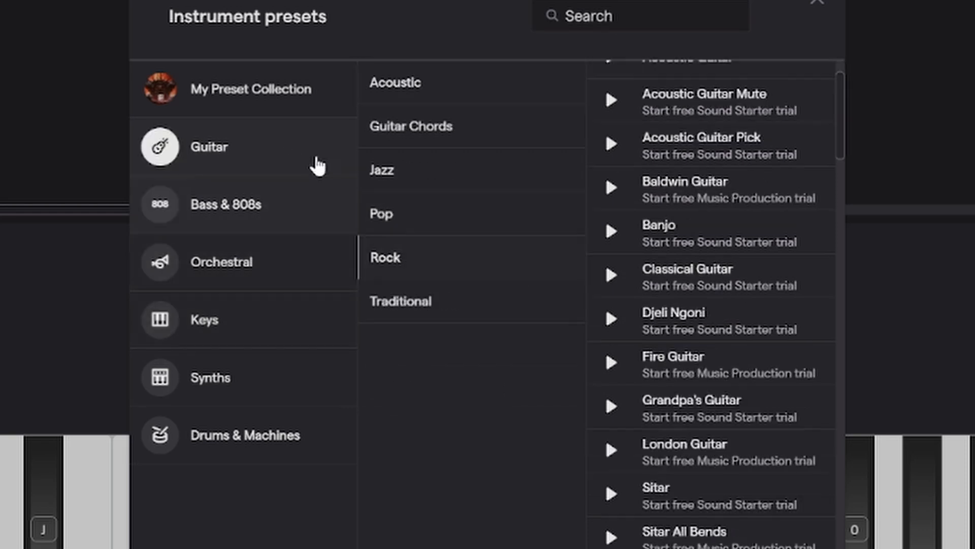
Examine the Synths subcategories and look through the Leads presets
click(279, 387)
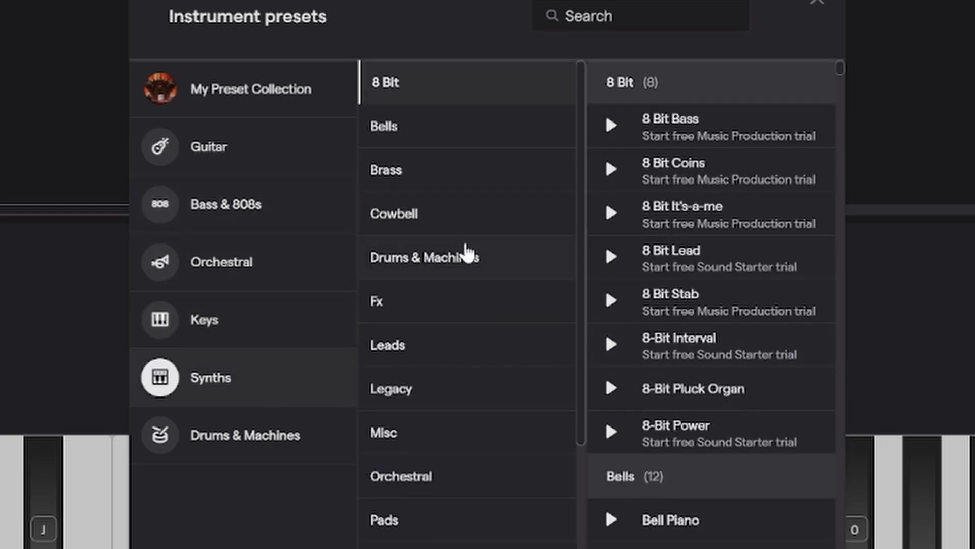
scroll(463, 252, down, 3)
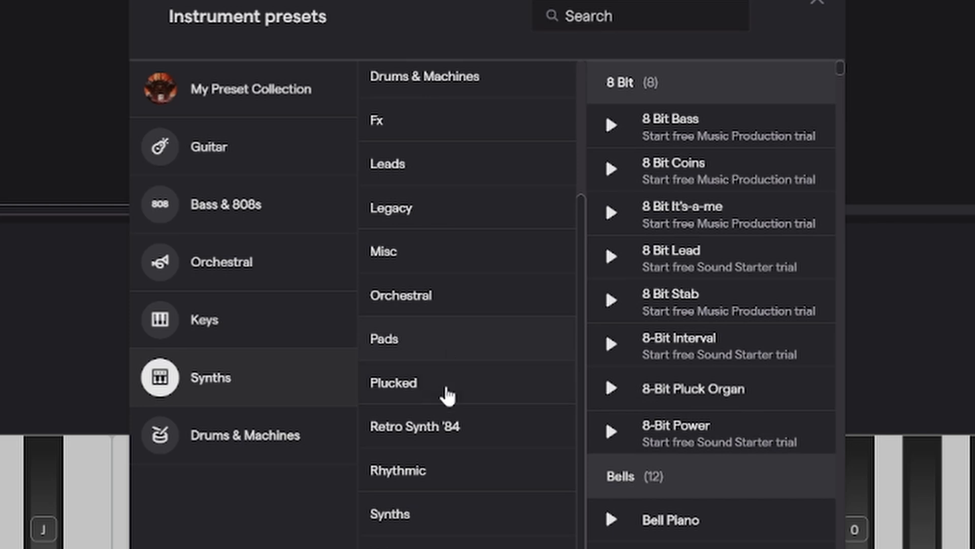
click(462, 181)
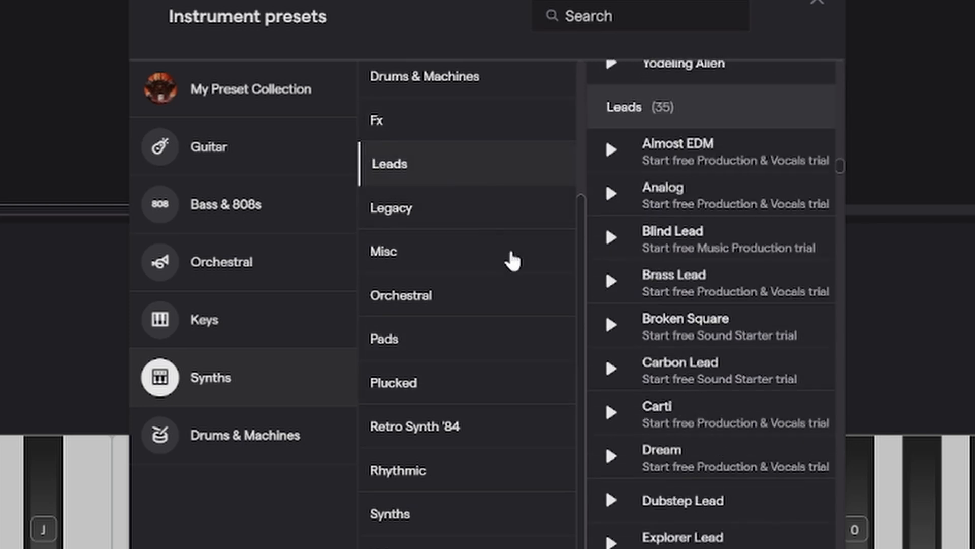
scroll(730, 303, down, 10)
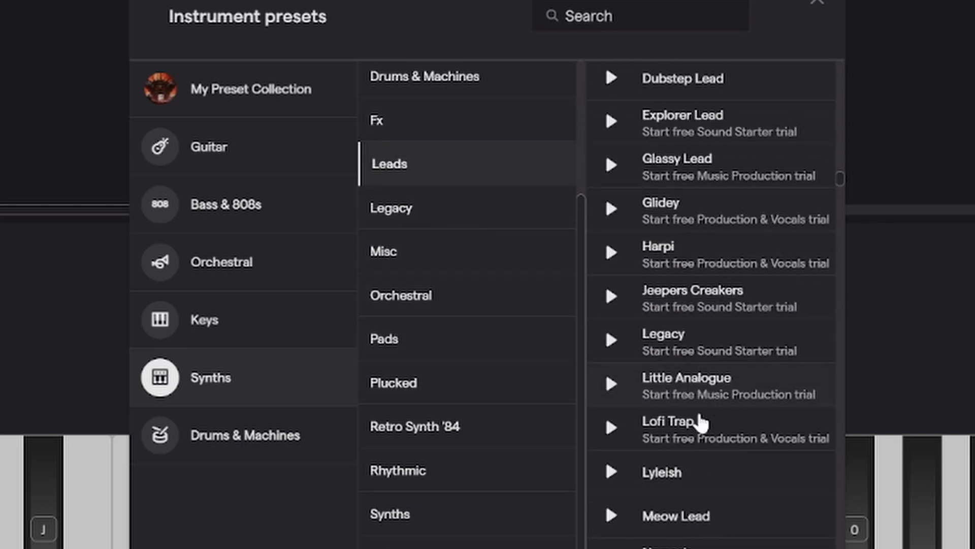
scroll(705, 485, up, 10)
scroll(686, 455, down, 5)
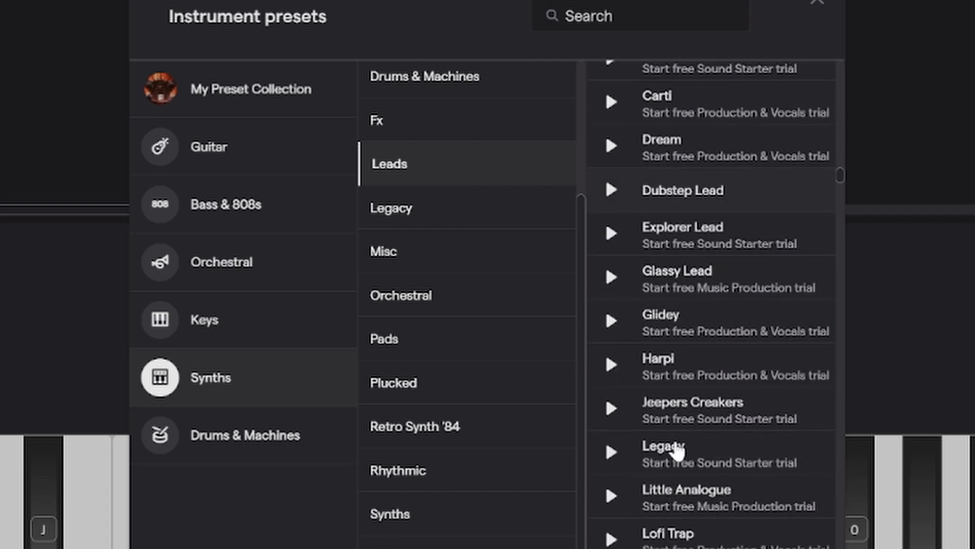
scroll(673, 428, down, 8)
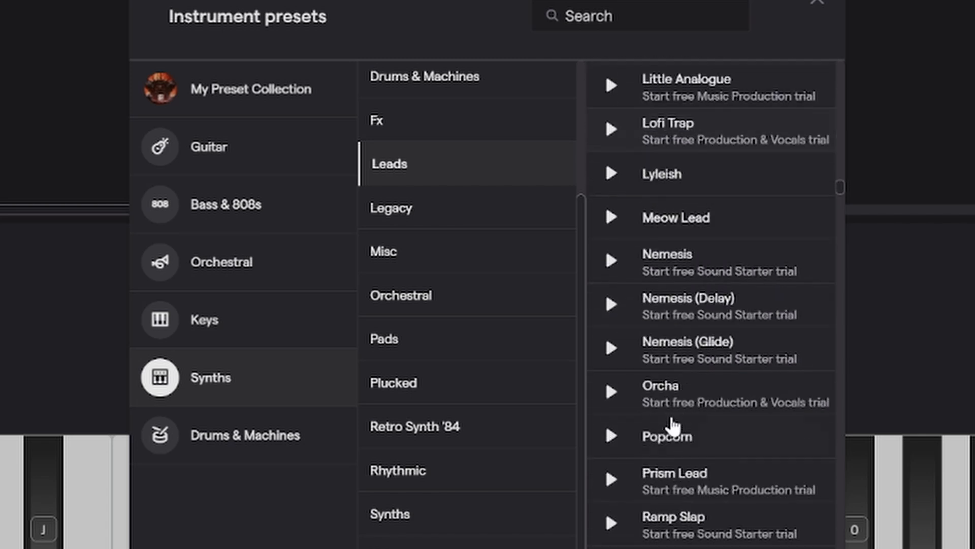
scroll(674, 428, down, 1)
scroll(672, 427, up, 10)
scroll(447, 386, up, 4)
Load the Jump Brass preset from the Synths Brass presets and return to the instrument keyboard
click(443, 186)
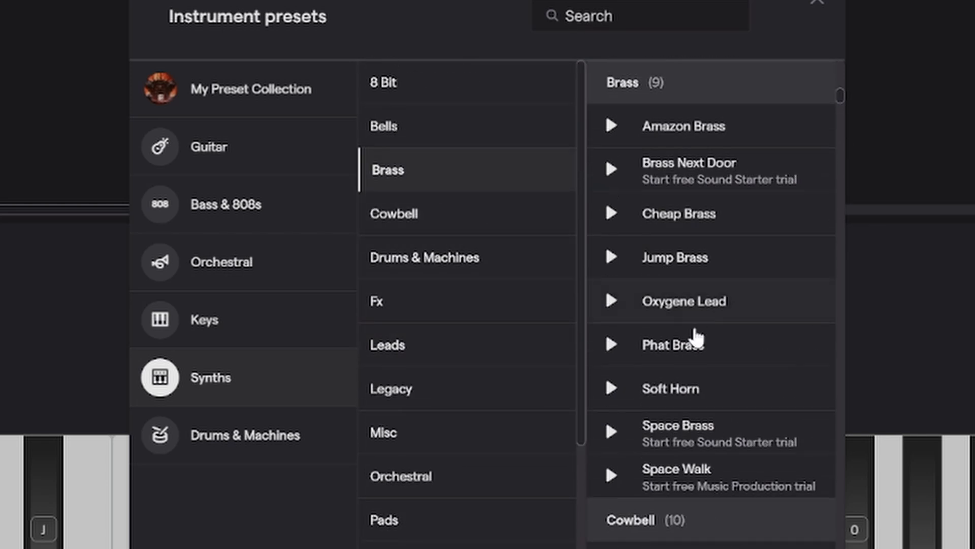
click(706, 264)
click(827, 18)
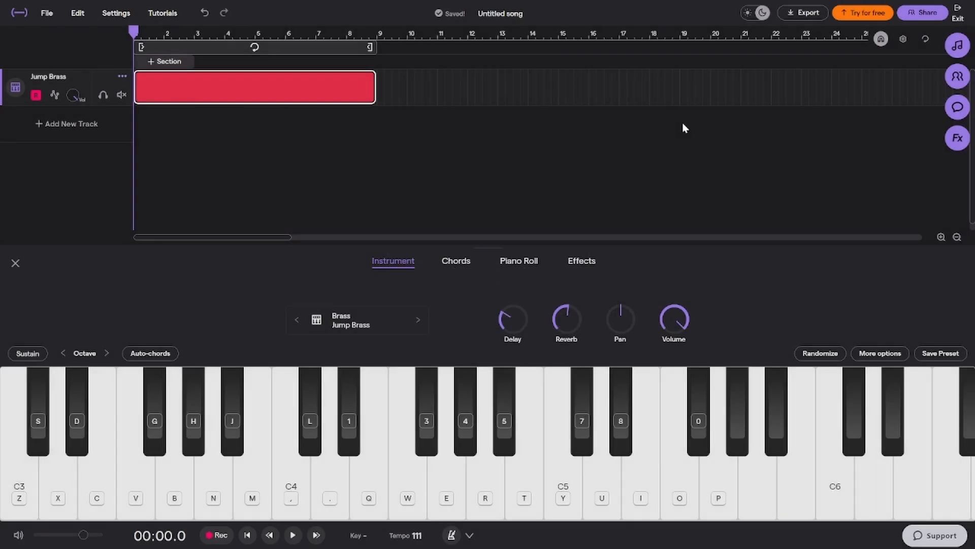
Play a short Jump Brass melody using G3, A3, B3, C4 and D4
key(b)
key(n)
key(comma)
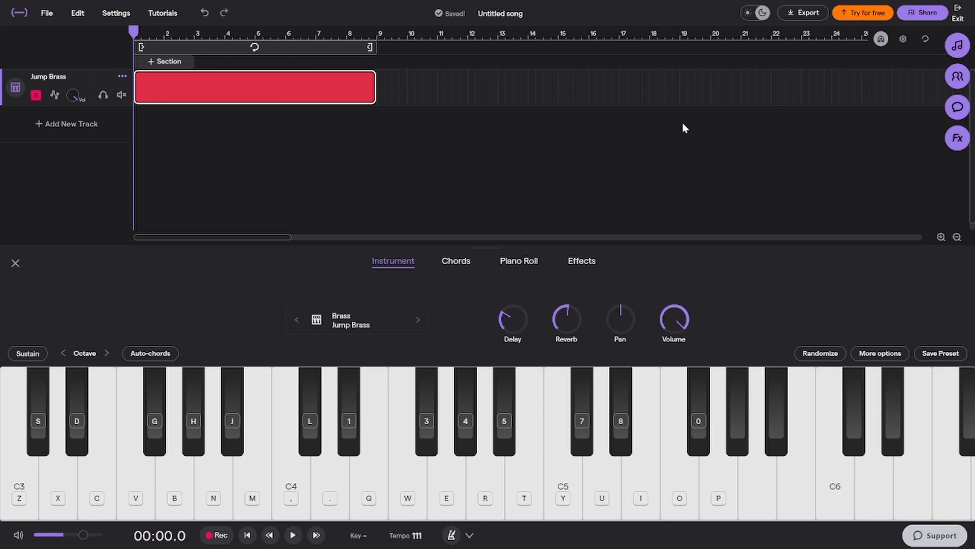
key(b)
key(n)
key(m)
key(period)
key(comma)
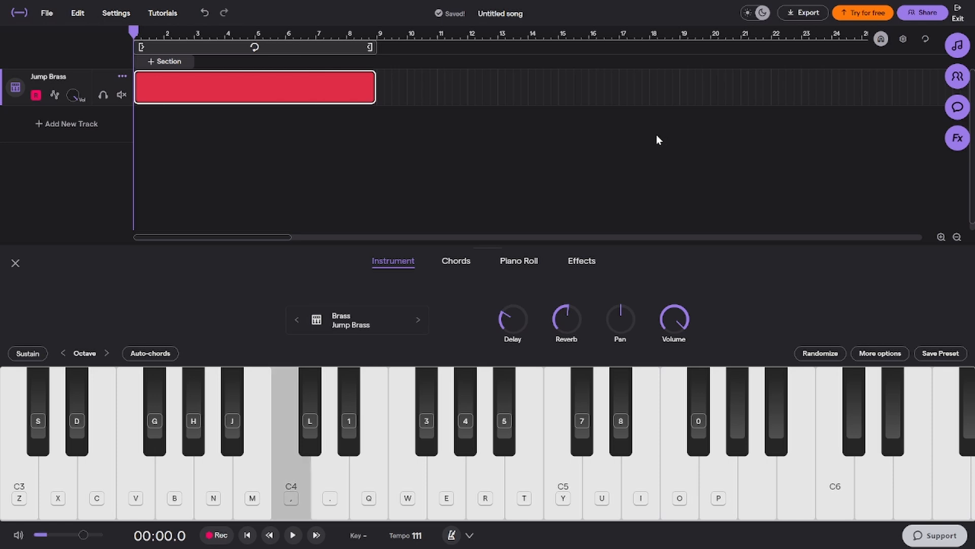
Play a Jump Brass chord of C4, E4 and A4, and add A#4, B3 and B4
key(comma)
key(q)
key(r)
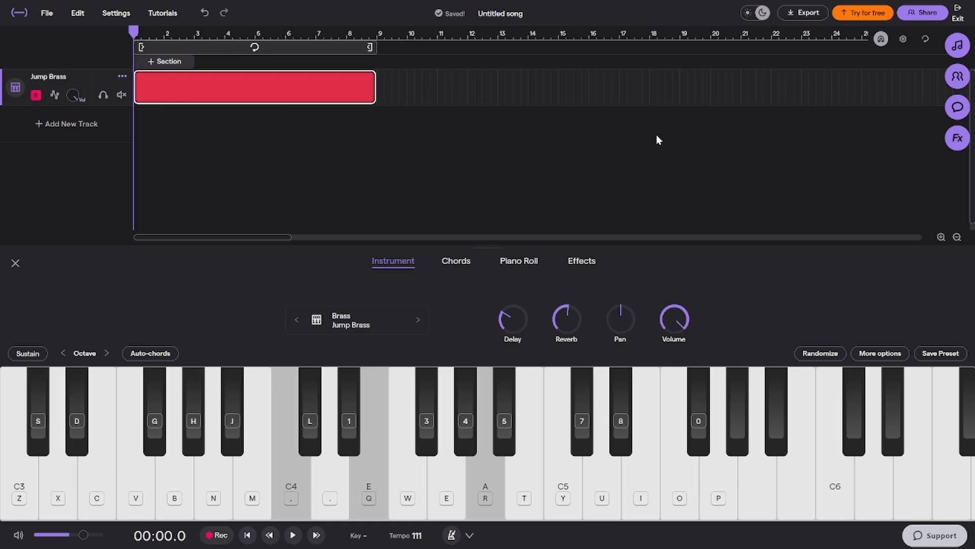
key(5)
key(m)
key(t)
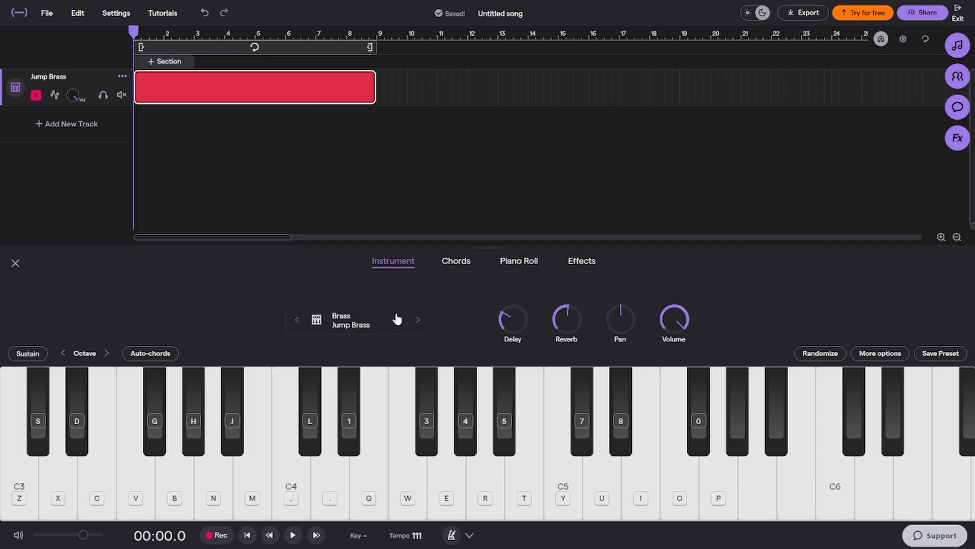
Preview Synths Fx presets, including Alarmed, Bird Dive, Fading Alarm, Hold Key 1 Bar Sweep and Hold Key 8 Bars Sweep
click(397, 319)
click(458, 262)
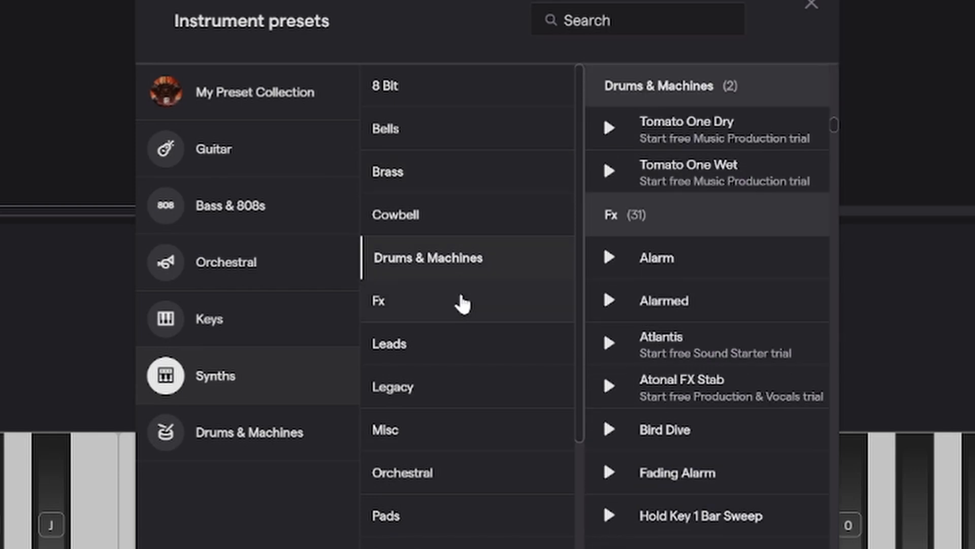
click(462, 304)
click(609, 172)
click(609, 300)
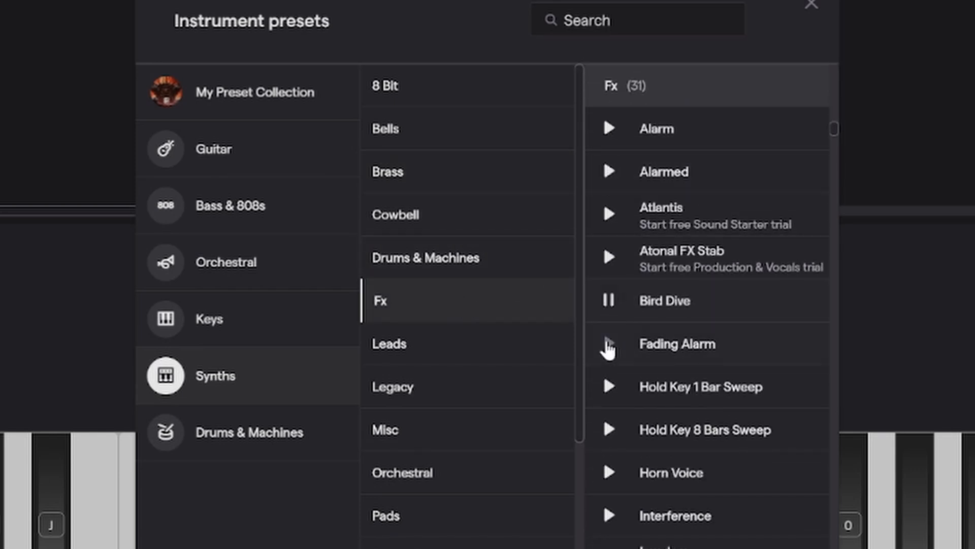
click(608, 345)
click(608, 387)
click(608, 431)
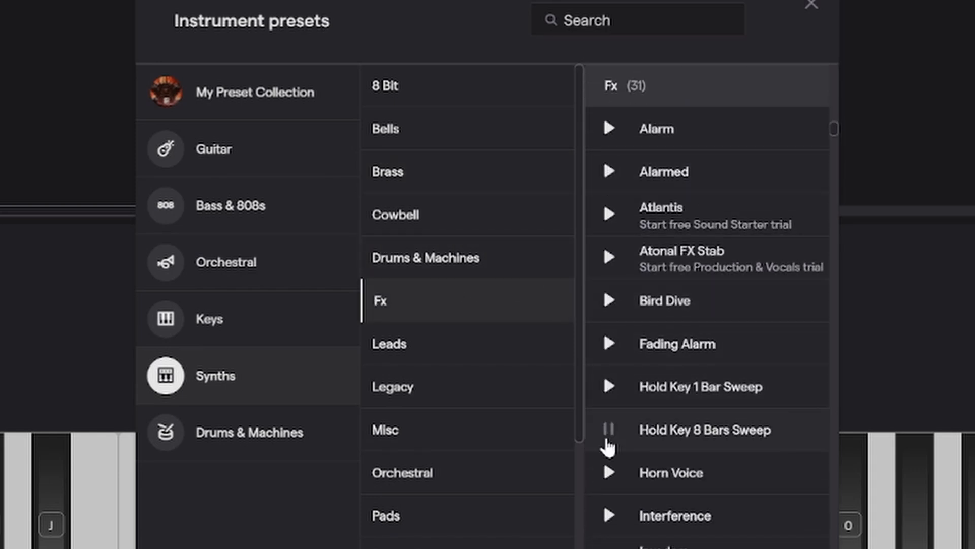
Load the Horn Voice preset from the Fx presets and return to the instrument keyboard
click(608, 472)
scroll(604, 482, down, 3)
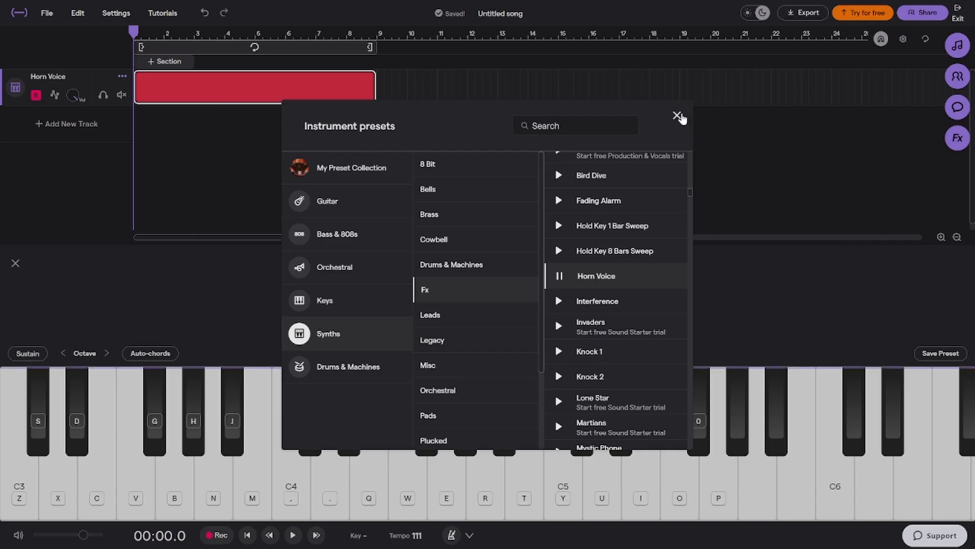
click(812, 4)
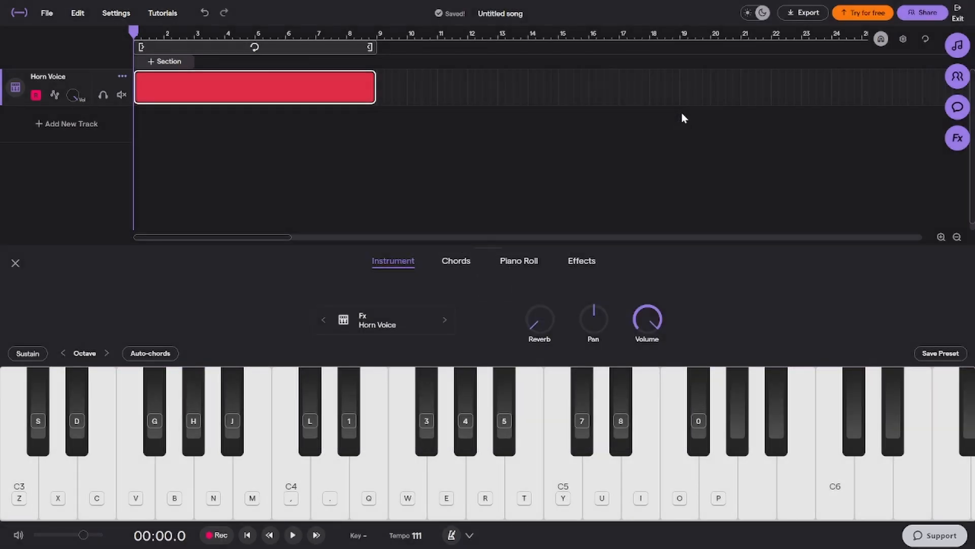
Play a repeating Horn Voice riff alternating F#4 and C#5 with D5 accents, ending with F4, B4 and E5
key(7)
key(3)
key(u)
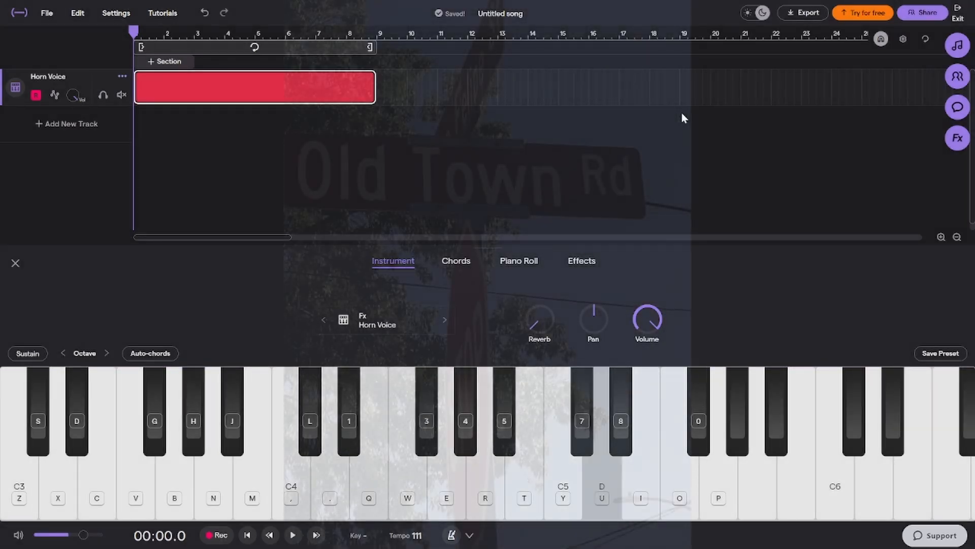
key(3)
key(7)
key(u)
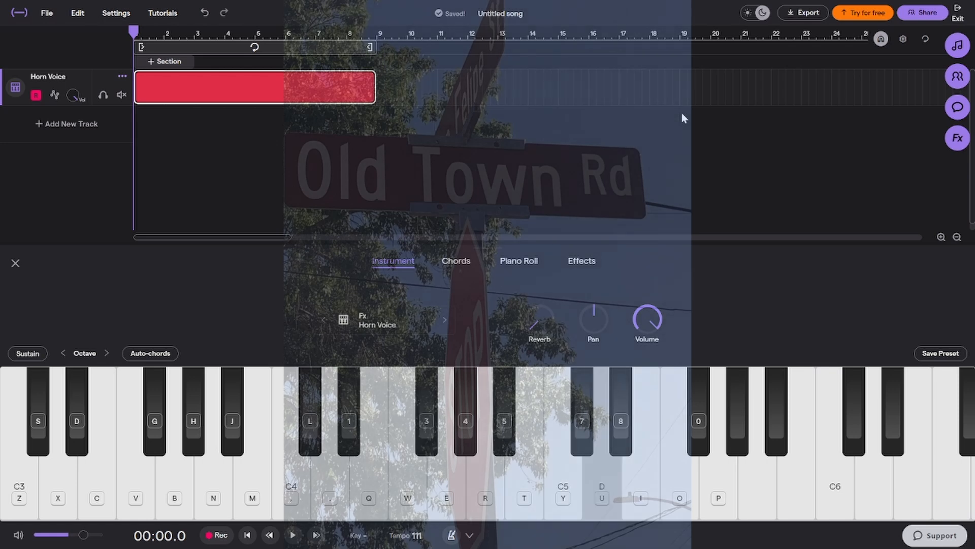
key(7)
key(3)
key(7)
key(3)
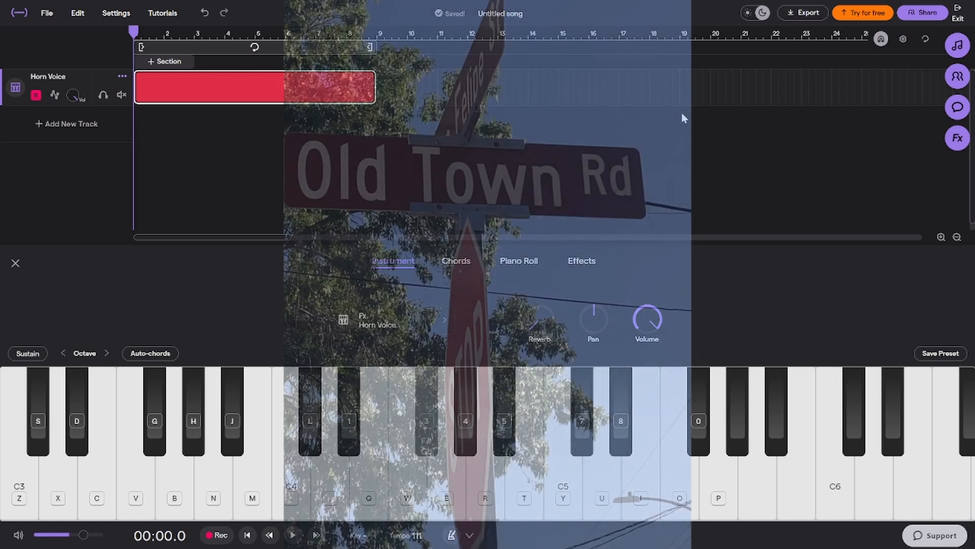
key(7)
key(3)
key(7)
key(3)
key(7)
key(3)
key(u)
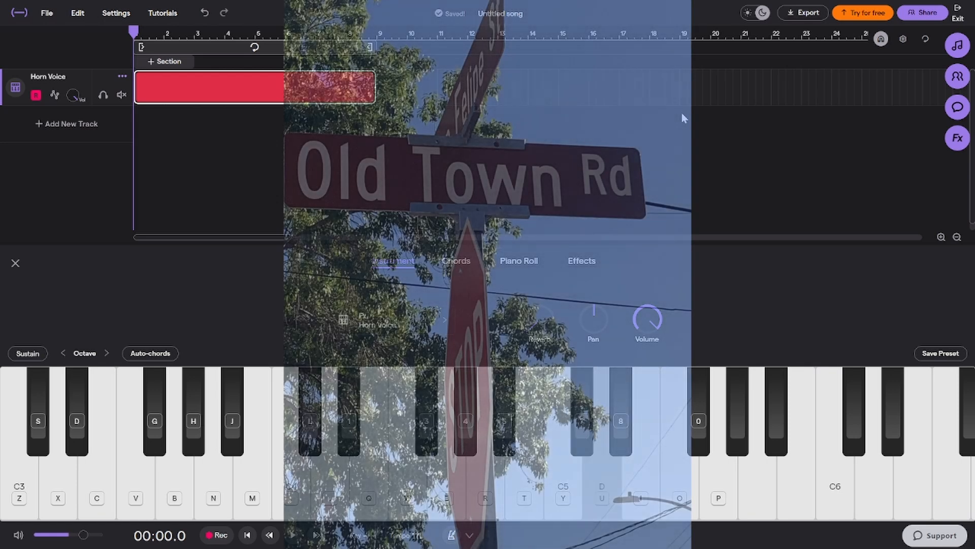
key(3)
key(7)
key(3)
key(7)
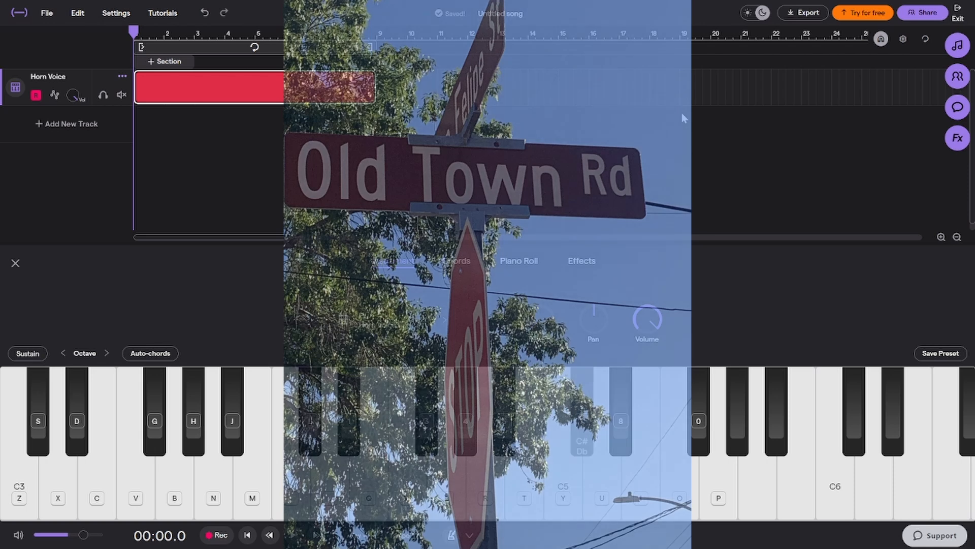
key(3)
key(7)
key(3)
key(u)
key(w)
key(t)
key(i)
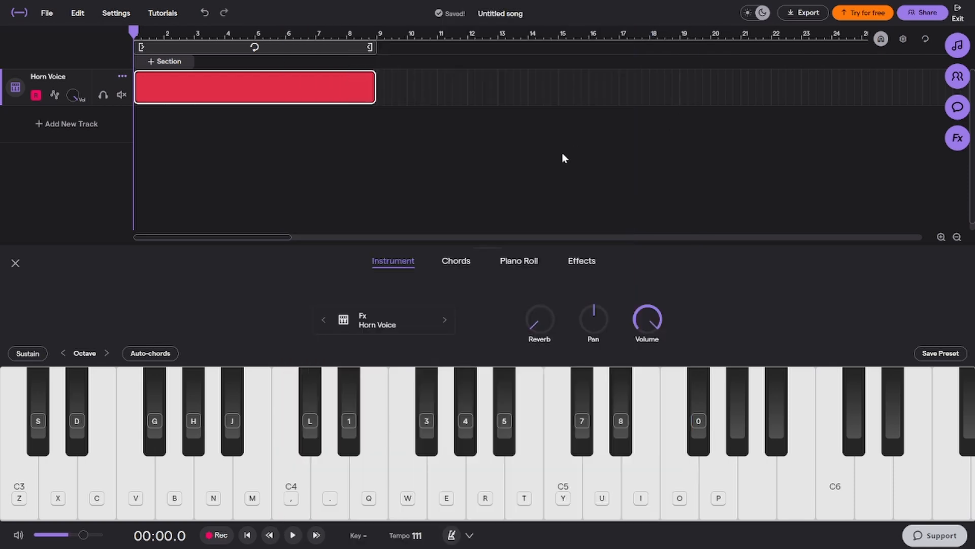
Switch to the Interference preset and look through the Synths and Drums & Machines presets, including Percussion and Processed
click(446, 320)
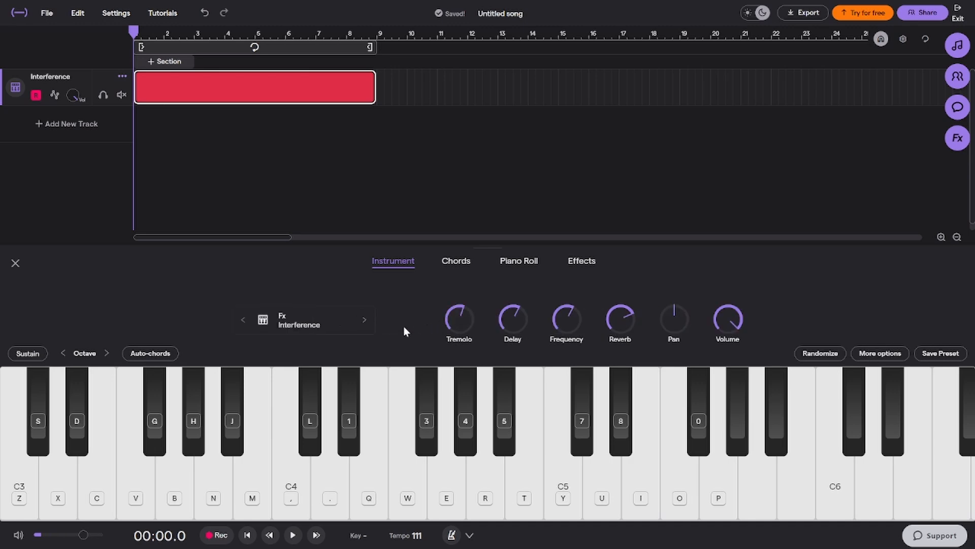
click(346, 324)
click(386, 313)
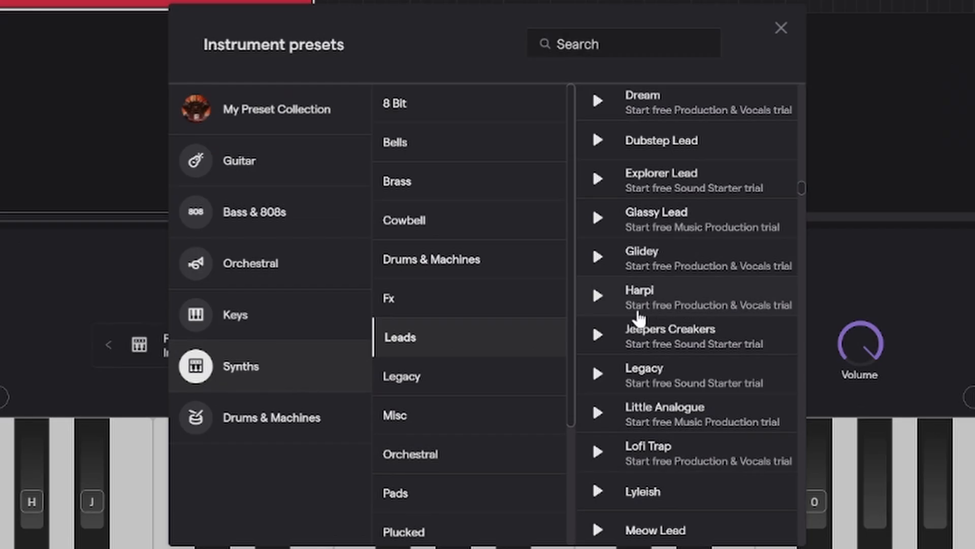
click(479, 194)
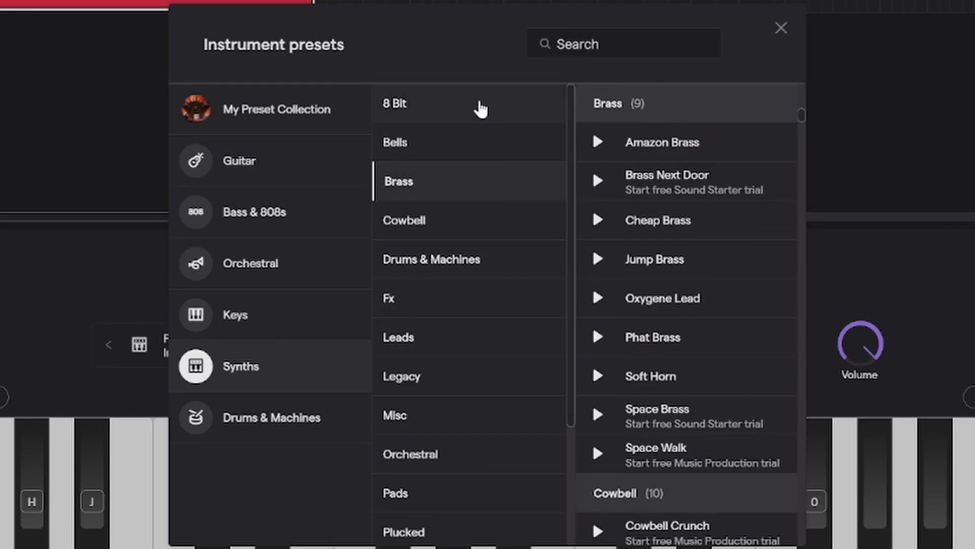
click(244, 432)
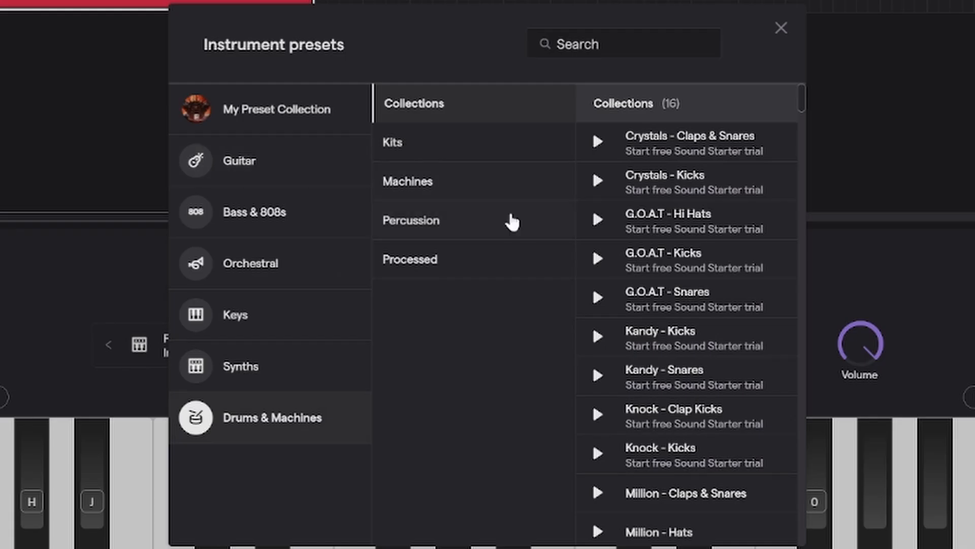
click(513, 221)
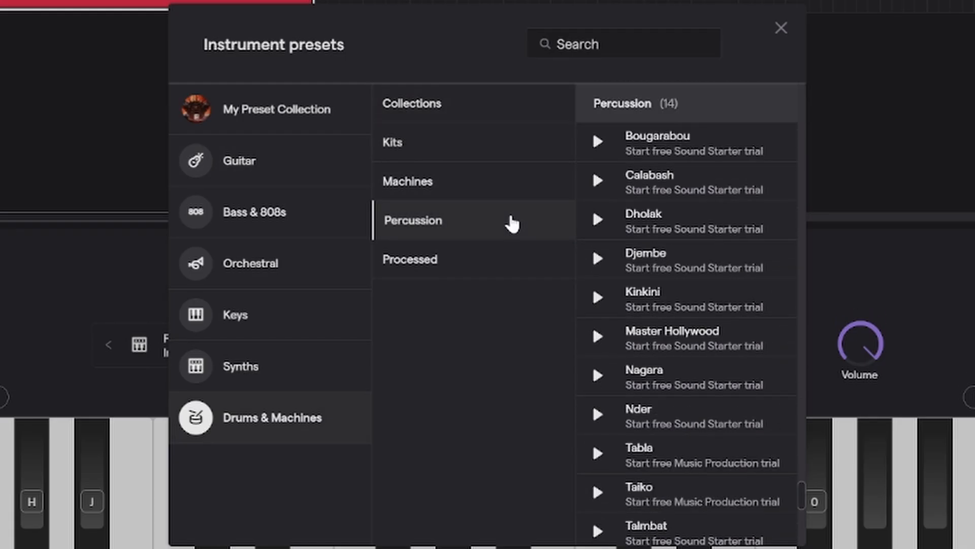
scroll(757, 238, down, 10)
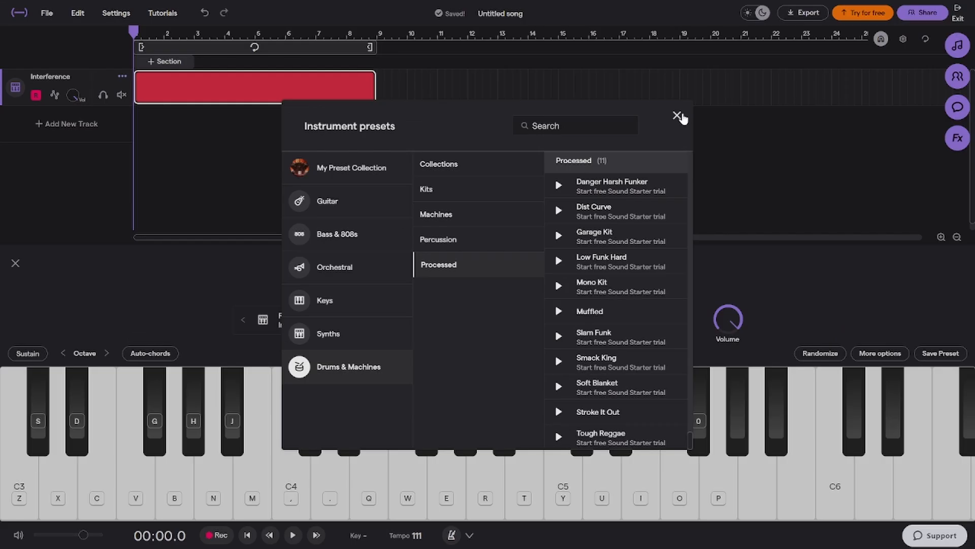
click(780, 28)
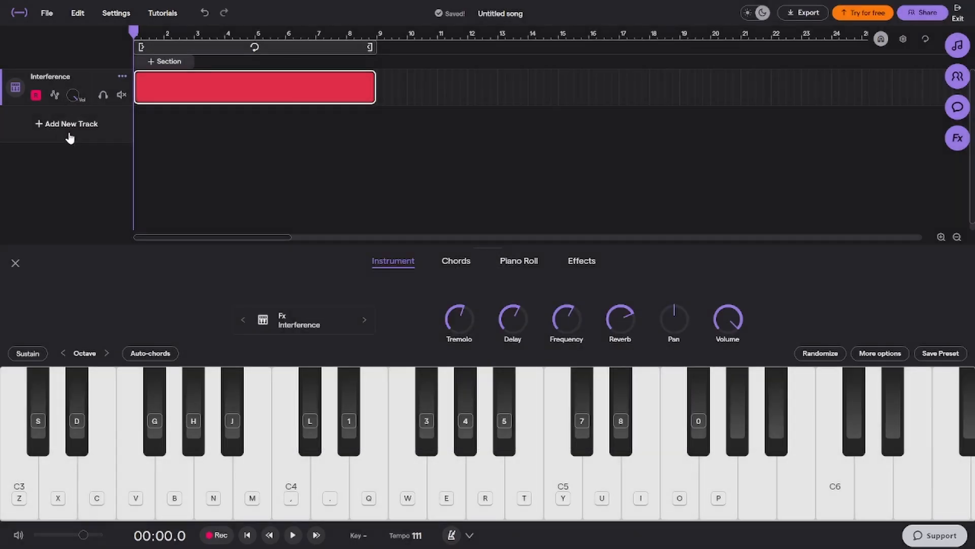
Load the Grand Piano preset from the Pianos group of the Keys presets and return to the instrument keyboard
click(358, 313)
click(325, 300)
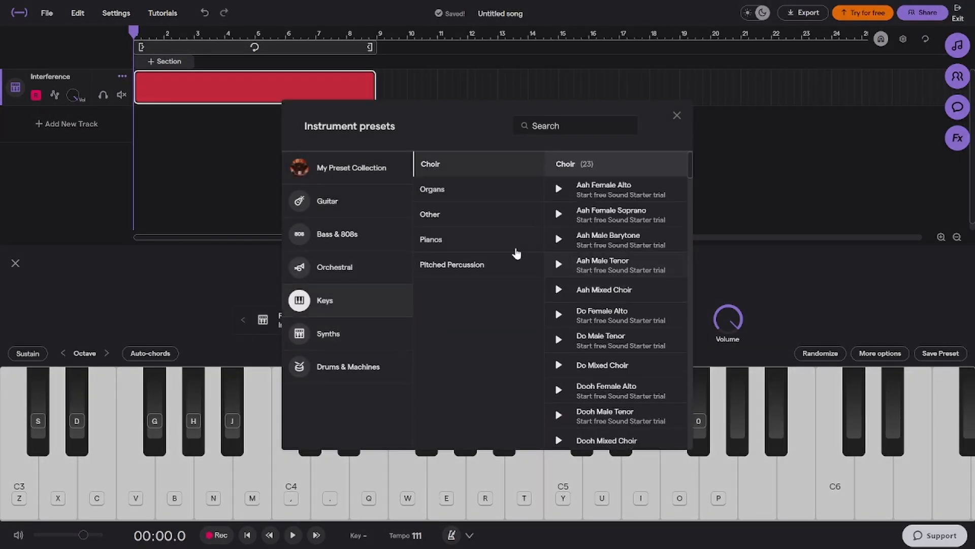
click(491, 246)
scroll(617, 246, down, 6)
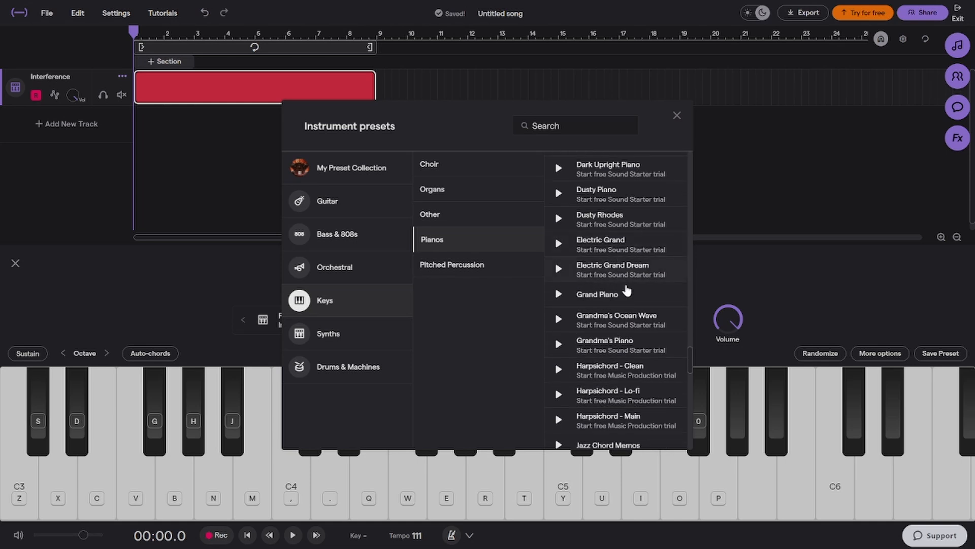
scroll(631, 209, up, 3)
click(632, 236)
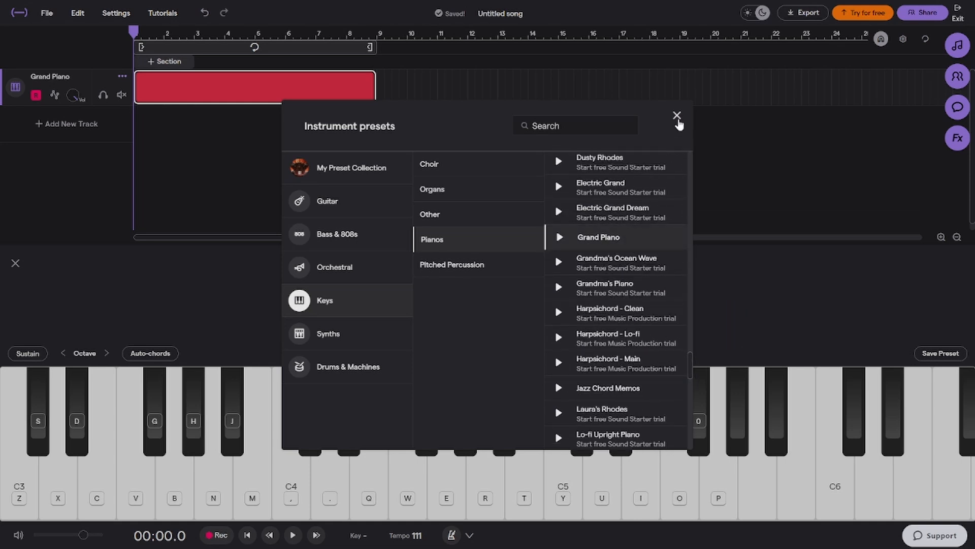
click(677, 115)
Add a new Drums & Machines track below the Grand Piano track
click(35, 124)
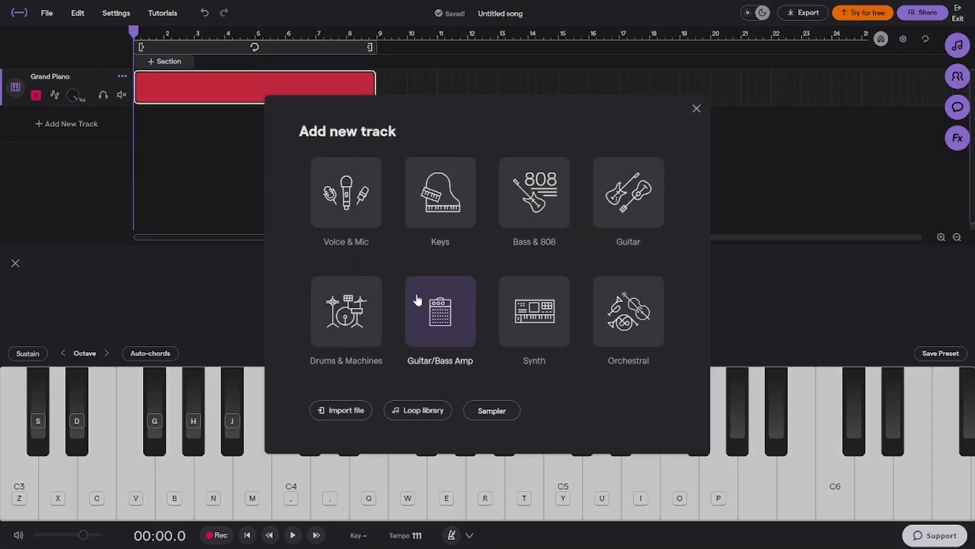
click(374, 327)
click(404, 296)
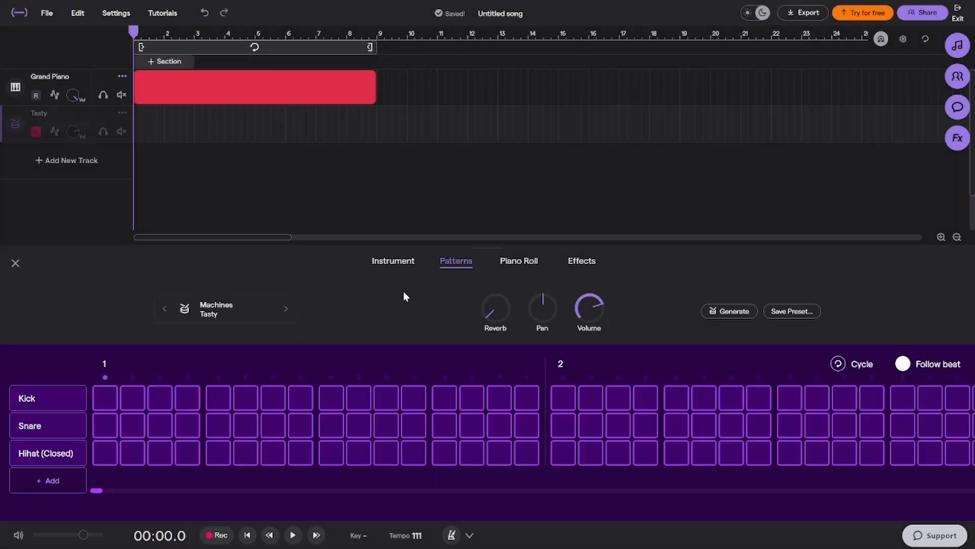
Search the instrument presets for "vermont" and load the Vermont drum machine on the new track
click(229, 311)
click(568, 127)
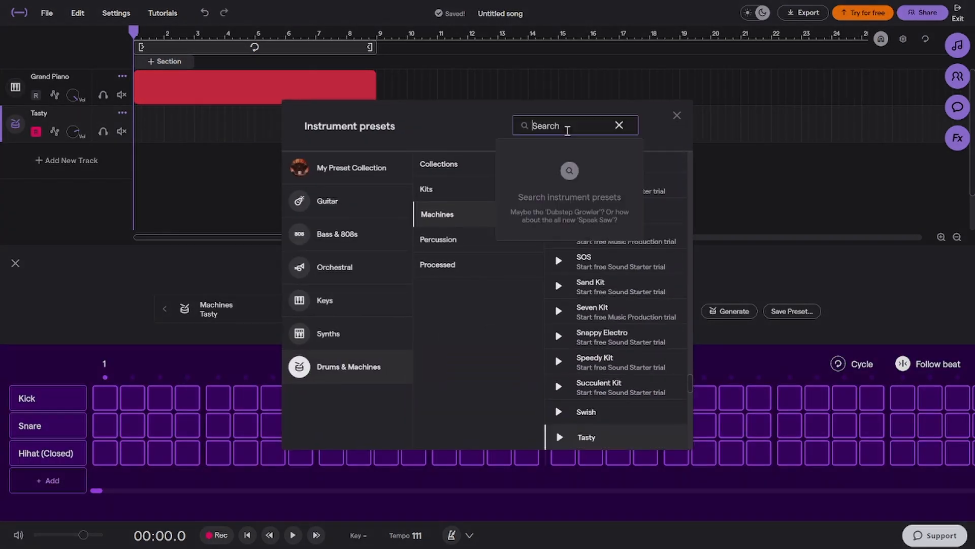
text(vermont)
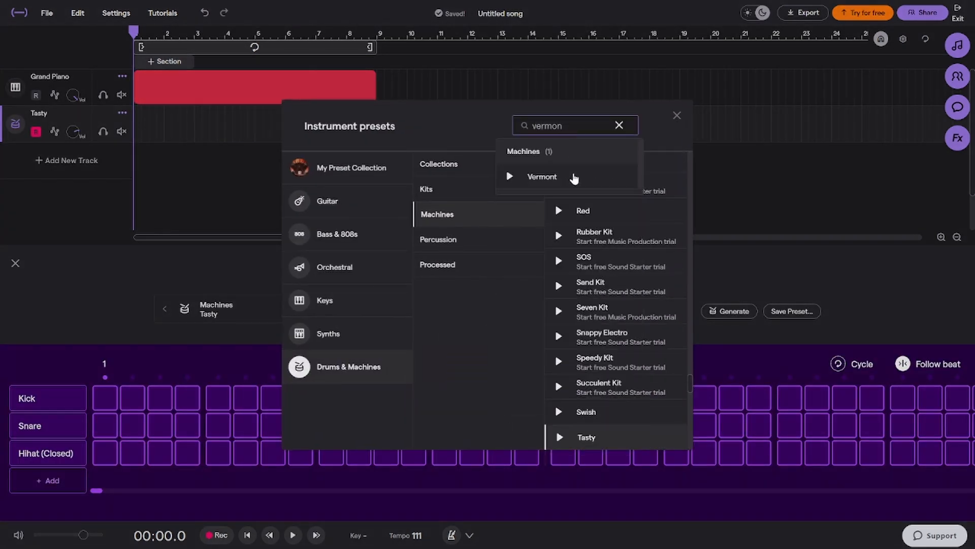
click(574, 177)
click(677, 115)
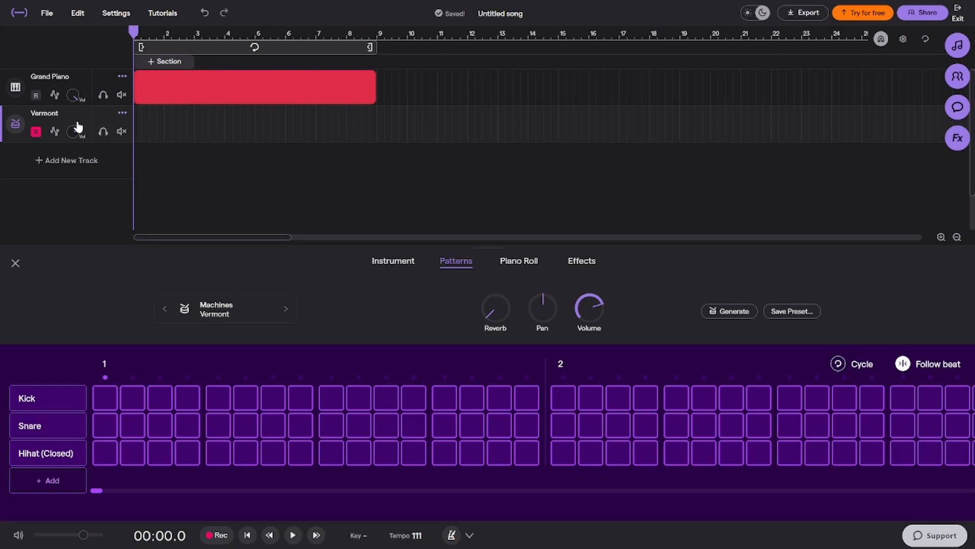
Create a one-bar Vermont region with kicks on steps 1 and 9 and snares on steps 5 and 13, and play it from the start
drag(78, 126, 147, 122)
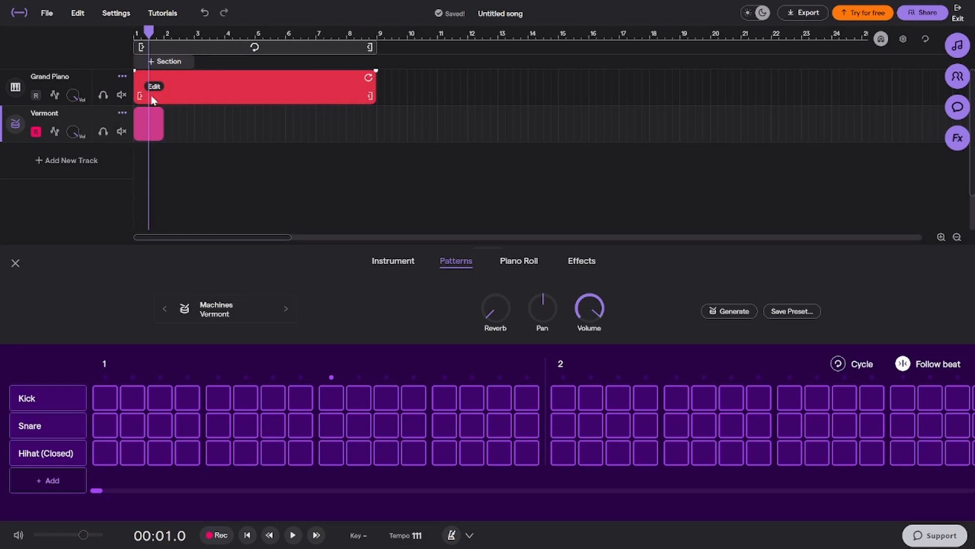
drag(148, 32, 125, 53)
click(104, 398)
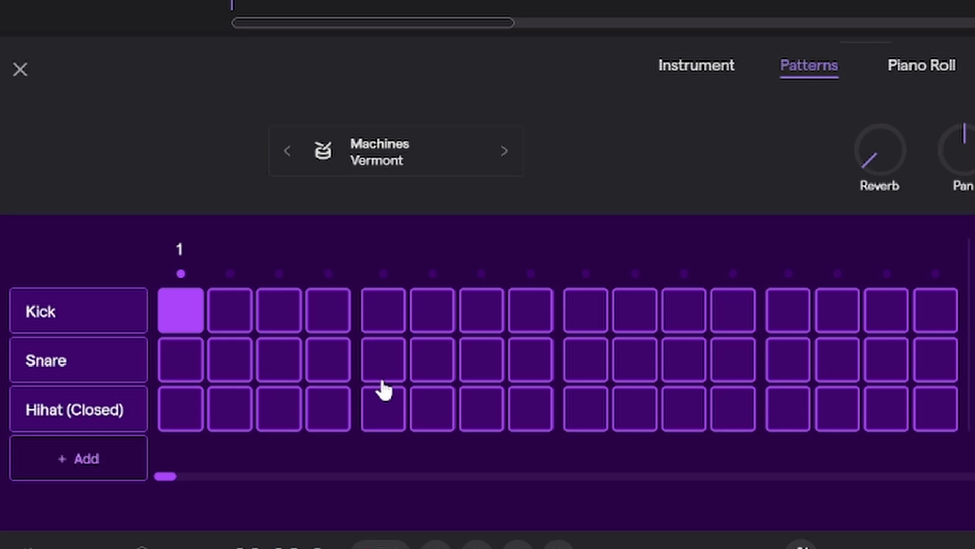
click(383, 359)
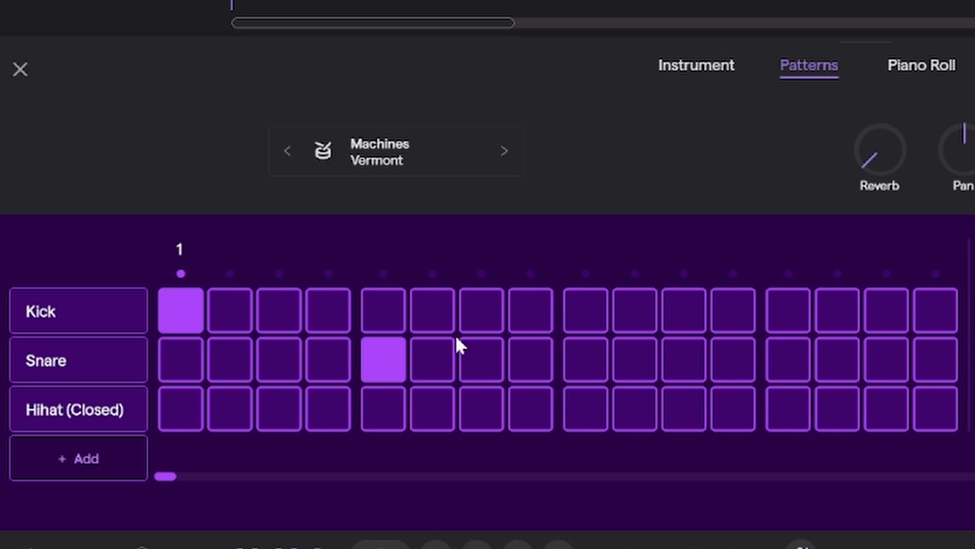
click(585, 309)
click(790, 361)
key(space)
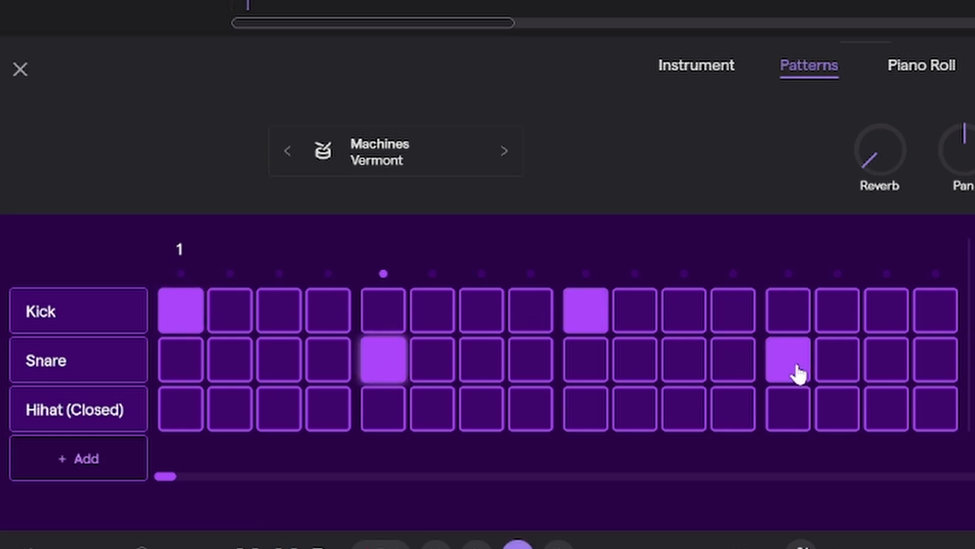
Add closed hi-hats on steps 3, 7, 11 and 15 of bar 1 and play the pattern
mouse_move(111, 406)
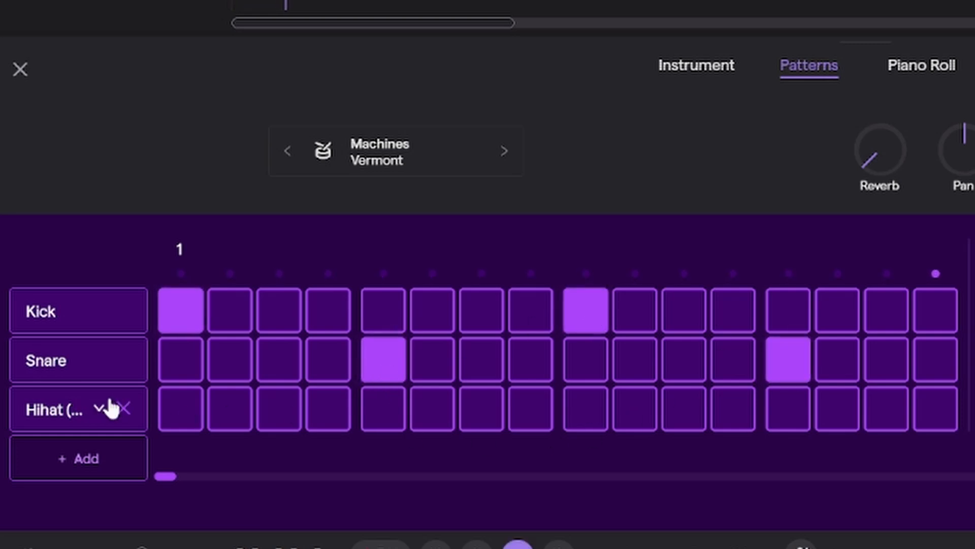
click(279, 423)
click(483, 420)
click(683, 414)
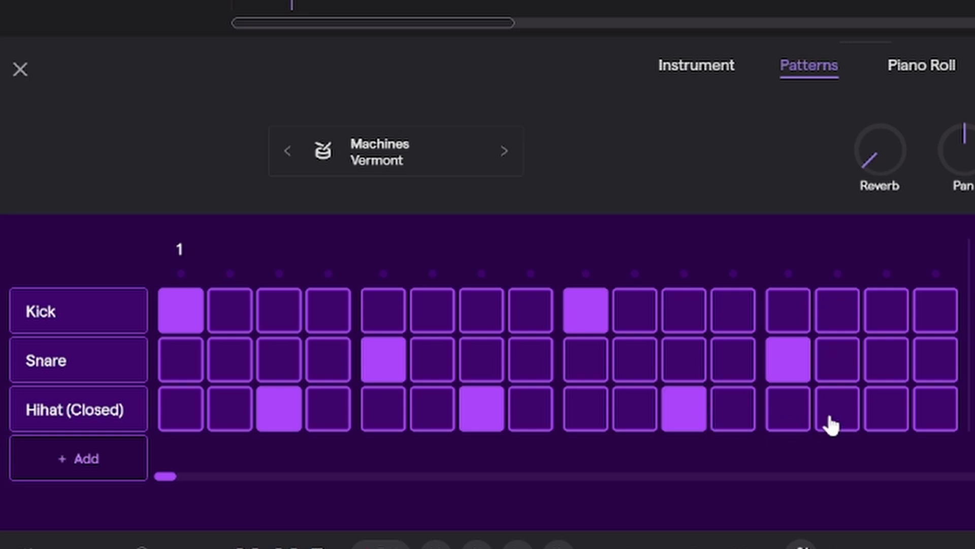
click(883, 410)
key(space)
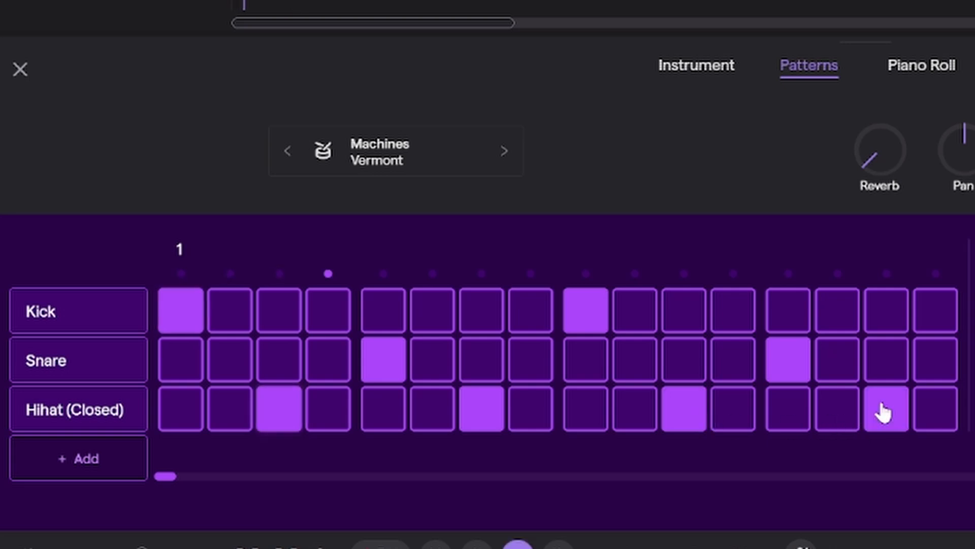
Add a Snare 2 row to the drum pattern with hits on steps 5 and 13, and play it
click(102, 465)
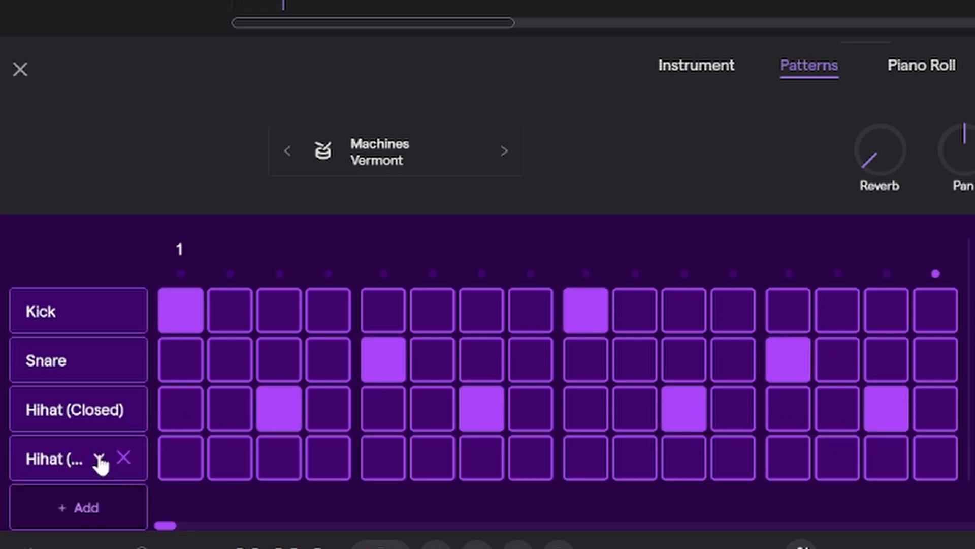
click(71, 462)
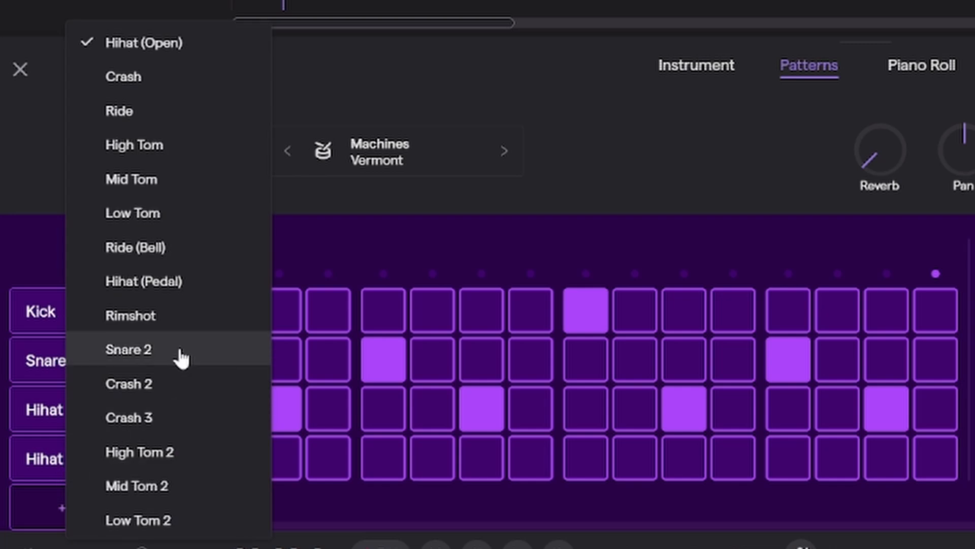
click(181, 358)
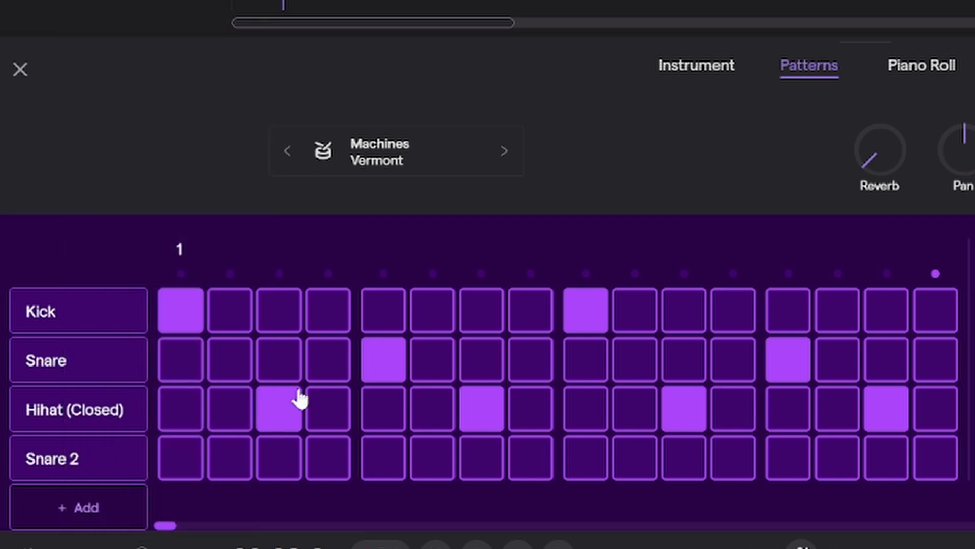
click(386, 466)
click(780, 468)
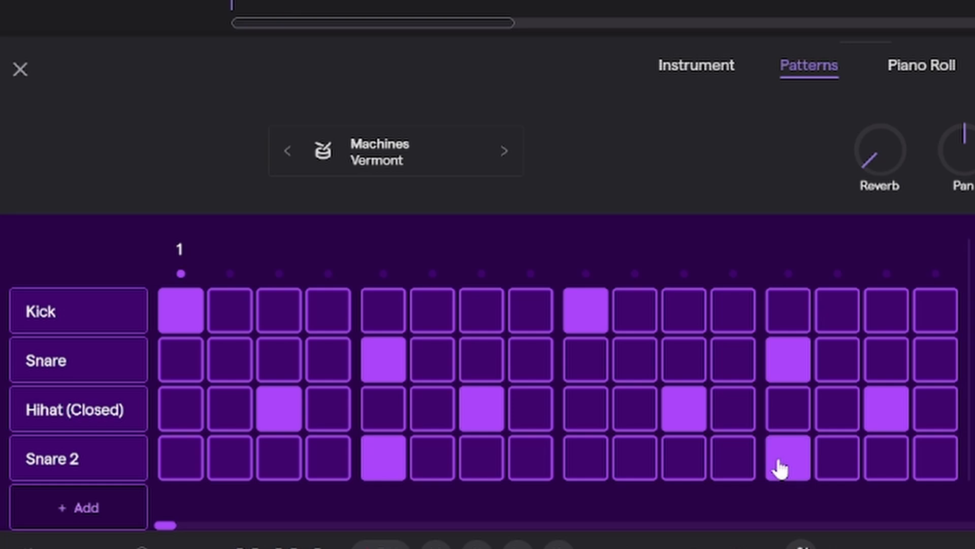
key(space)
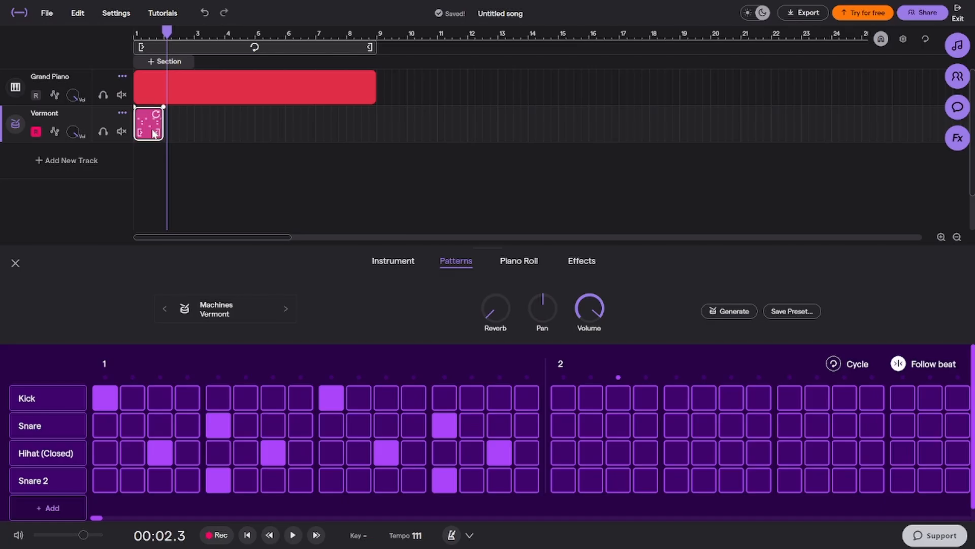
Paste copies of the one-bar drum region from bar 2 through bar 8 and turn on looping for those eight bars
drag(168, 36, 166, 35)
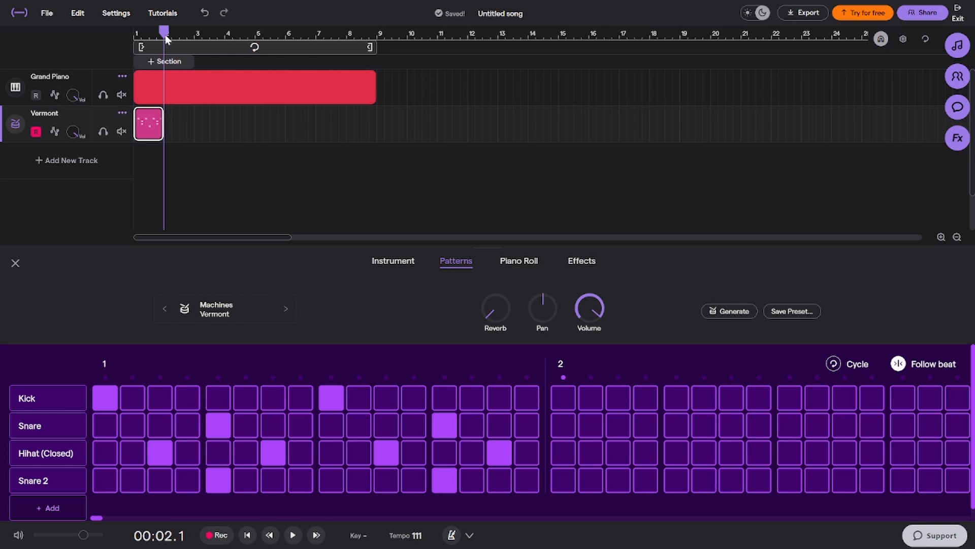
key(ctrl+v)
key(ctrl+v)
key(ctrl+v)
key(ctrl+v)
key(ctrl+v)
key(ctrl+v)
key(ctrl+v)
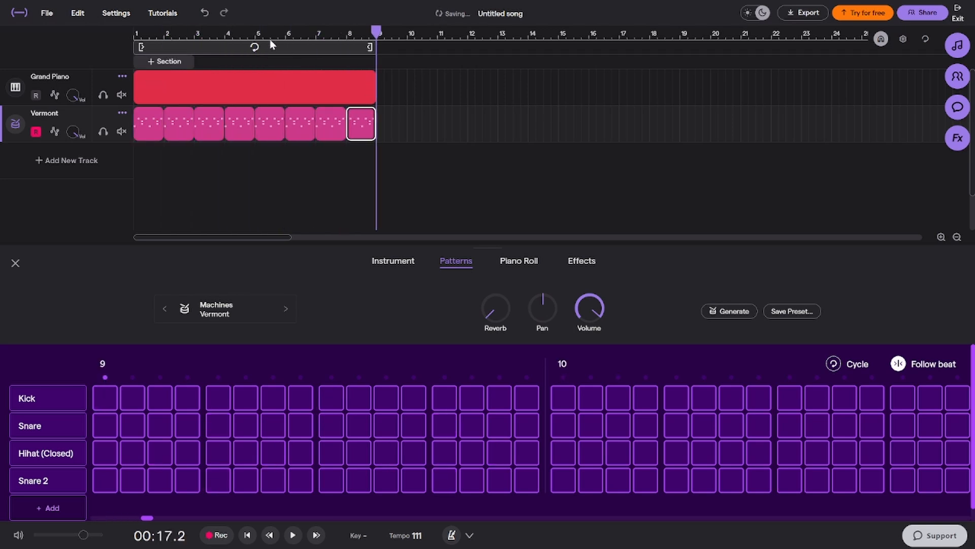
click(273, 46)
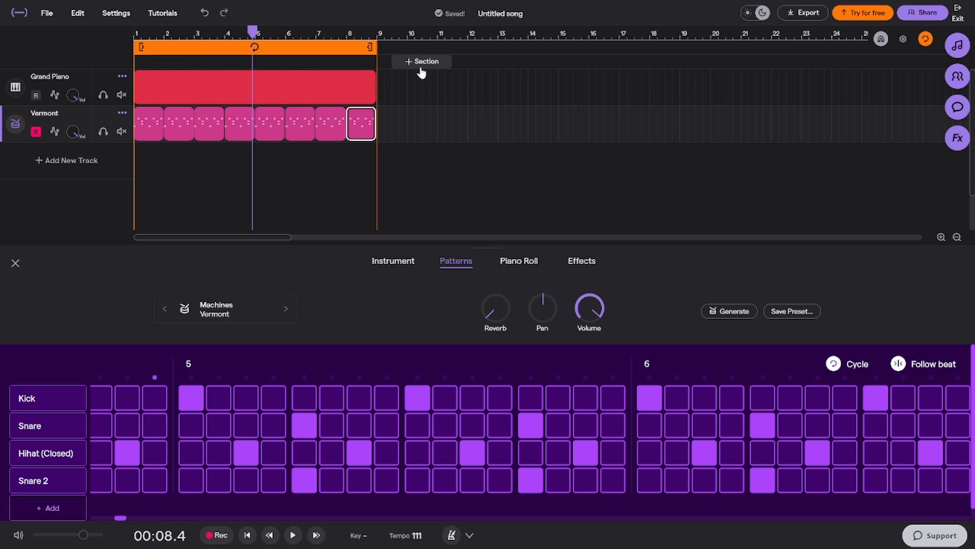
Select the Grand Piano region, return the playhead to the start, and open the region's piano roll after viewing its chords
click(242, 89)
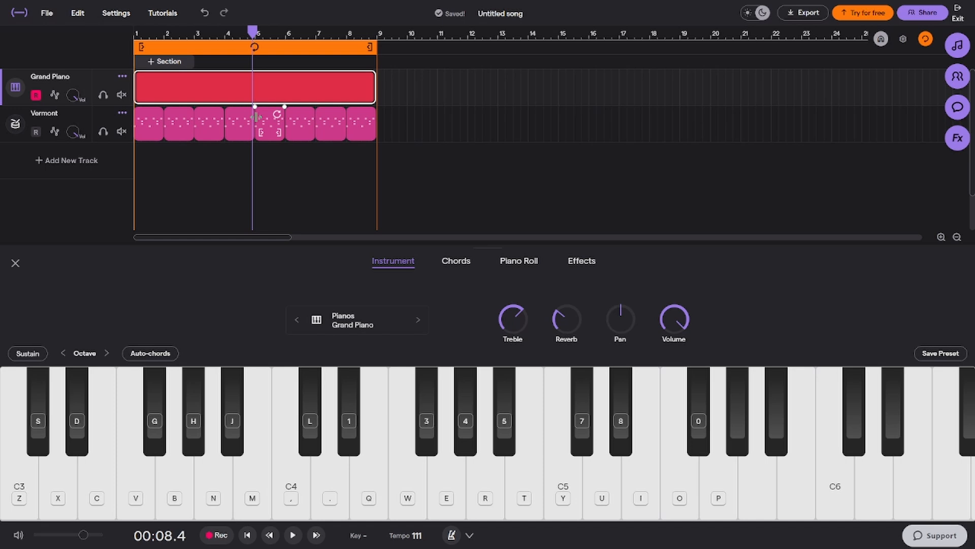
click(248, 535)
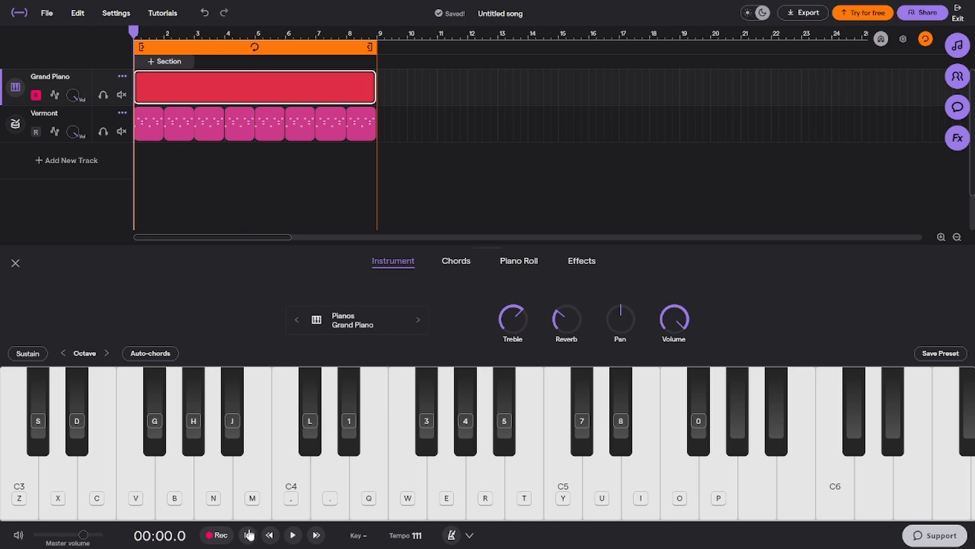
click(474, 266)
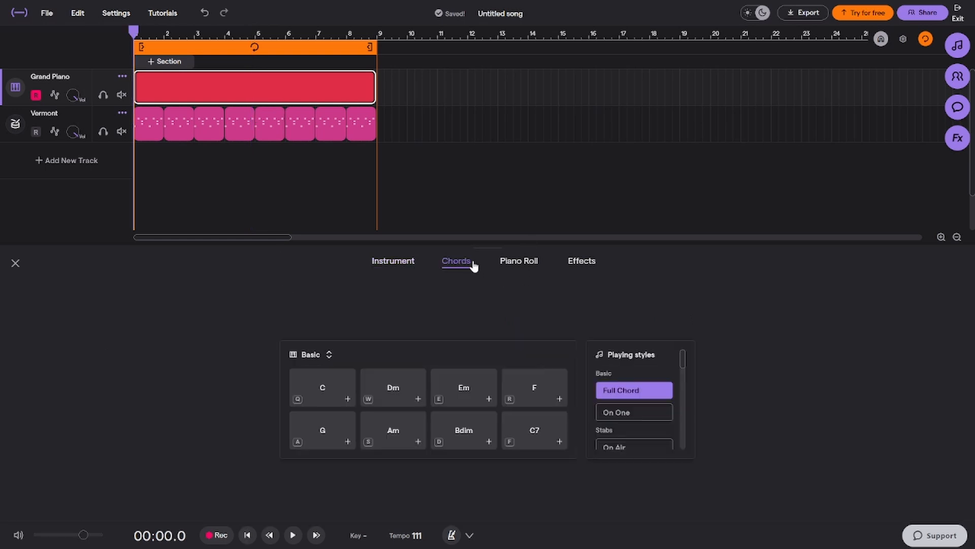
click(496, 267)
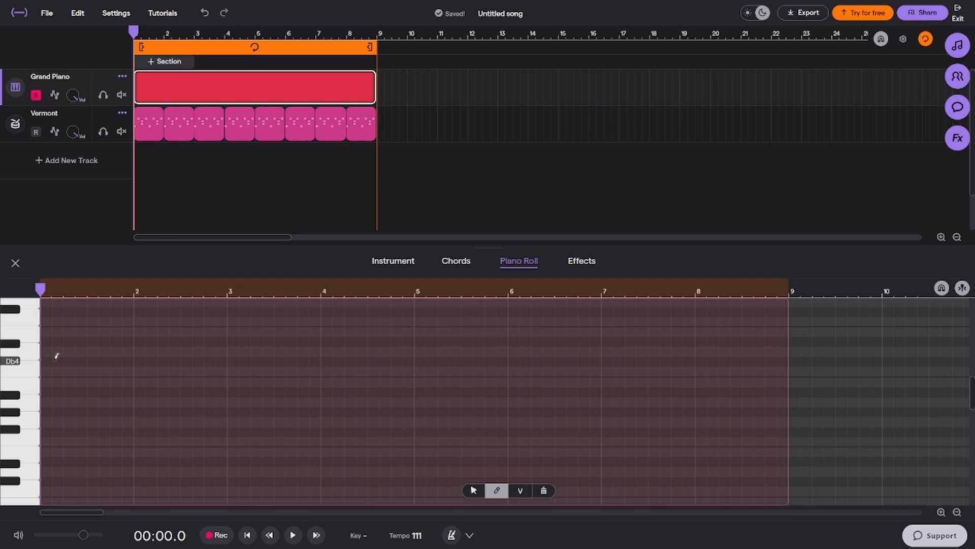
Draw the opening piano notes in bar 1, starting with two D2 notes and one D3 note, and play them
scroll(102, 386, down, 5)
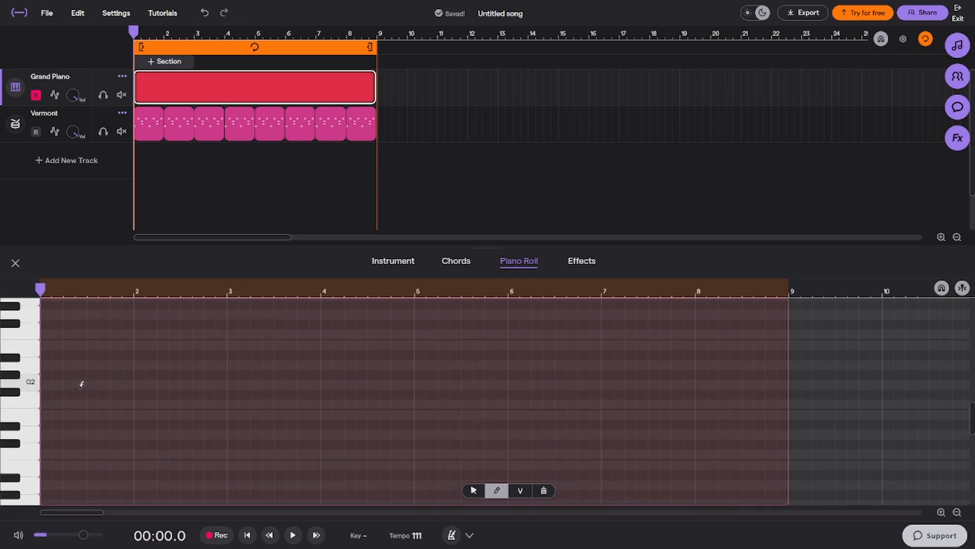
click(57, 434)
scroll(89, 338, up, 2)
click(70, 357)
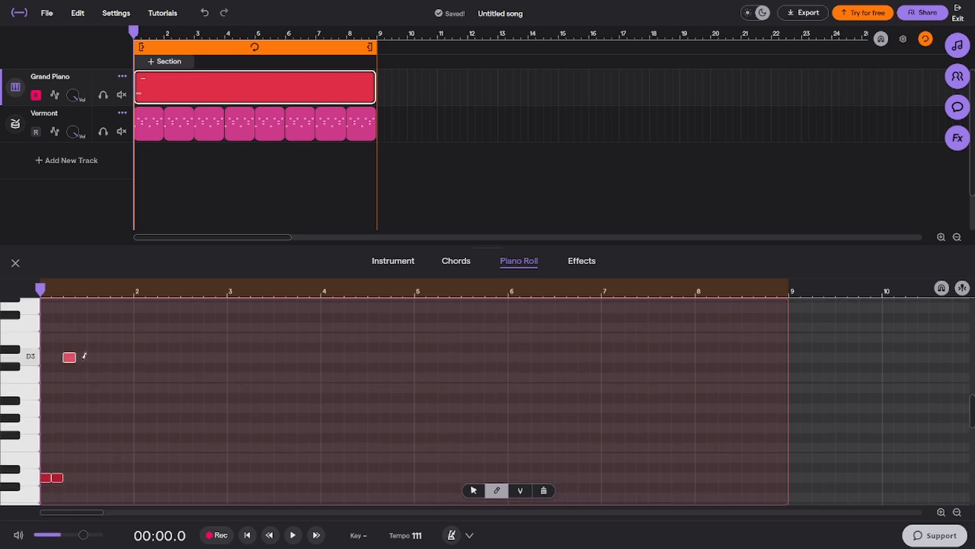
click(93, 408)
key(space)
Extend the piano melody through bar 2 with a descending run down to D2 that climbs back up at the end
click(127, 418)
mouse_move(99, 409)
mouse_down()
mouse_move(111, 408)
mouse_move(118, 381)
mouse_move(136, 372)
mouse_up()
click(151, 429)
click(174, 447)
click(198, 477)
click(208, 448)
click(221, 428)
Play the piano melody from the start and adjust the position and length of individual notes
click(246, 535)
scroll(104, 375, up, 5)
key(space)
click(110, 381)
click(246, 534)
key(space)
scroll(216, 441, down, 3)
click(216, 442)
key(ctrl+z)
key(space)
scroll(102, 373, up, 4)
drag(113, 381, 127, 381)
key(space)
scroll(238, 438, down, 5)
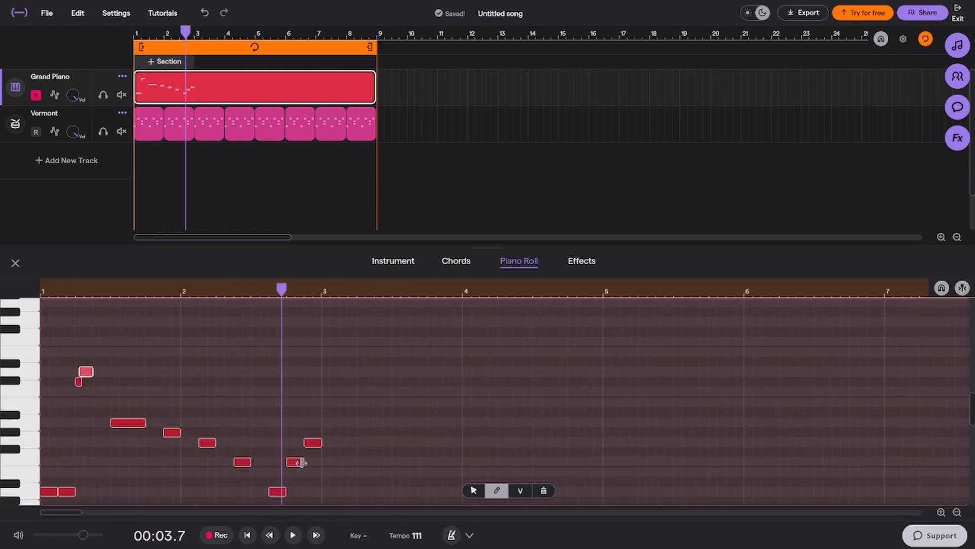
Split the last note of bar 1 and a note near the end of bar 2 into pairs of short notes, replaying the melody from the start
scroll(462, 458, up, 2)
scroll(463, 458, down, 4)
click(247, 536)
key(space)
key(space)
drag(180, 354, 171, 354)
click(175, 345)
key(space)
click(245, 534)
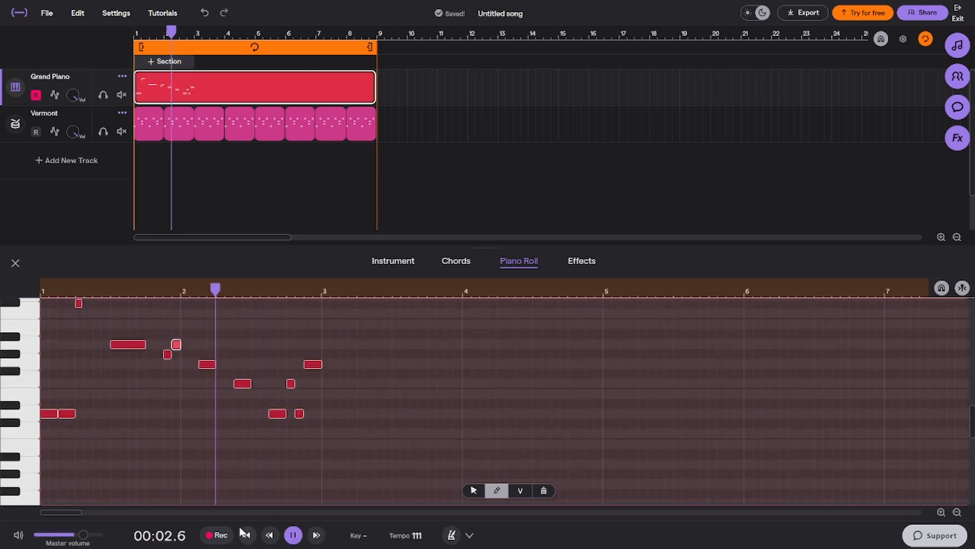
key(space)
key(space)
key(space)
click(246, 535)
key(space)
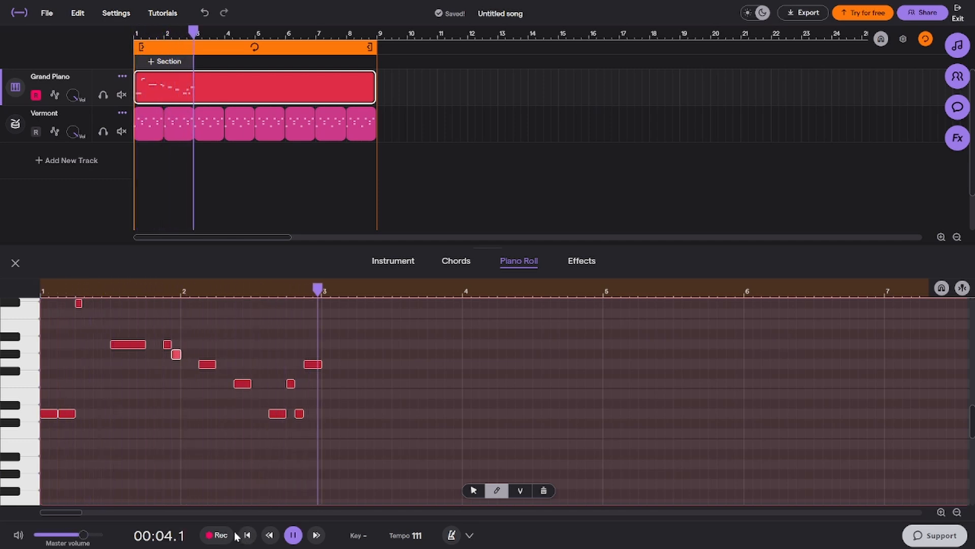
key(space)
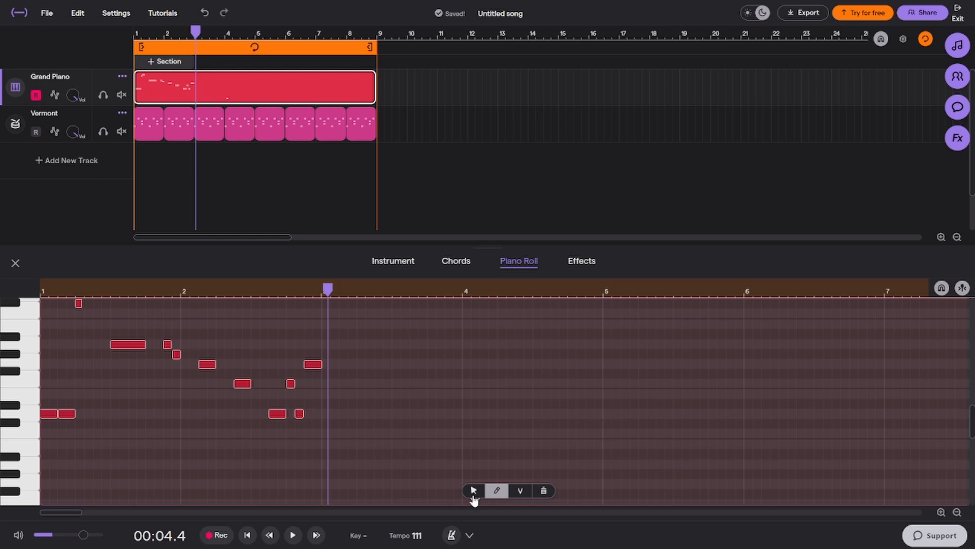
Undo the stray low note in bar 4, then select all the melody notes in the piano roll and delete them
scroll(472, 457, down, 2)
click(472, 437)
key(ctrl+z)
click(472, 490)
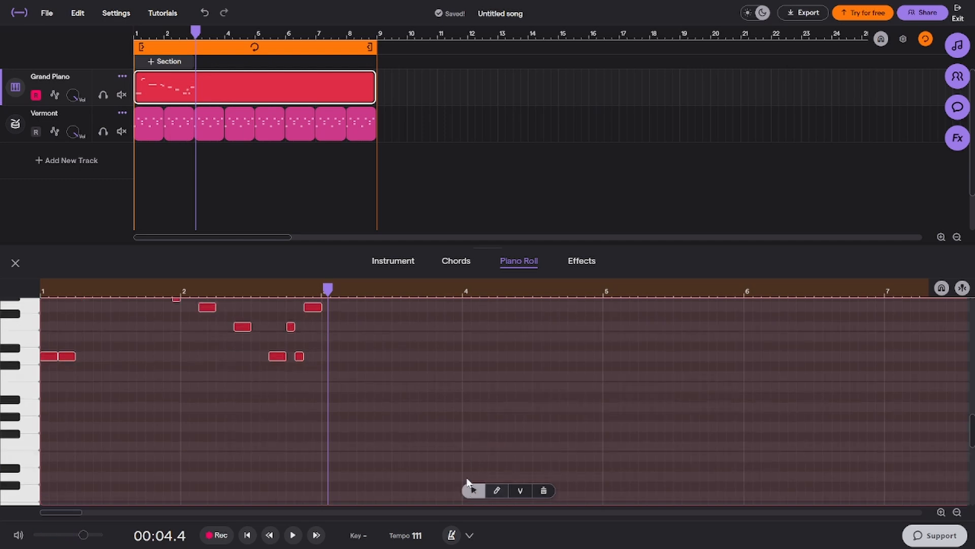
drag(405, 466, 1, 227)
key(Delete)
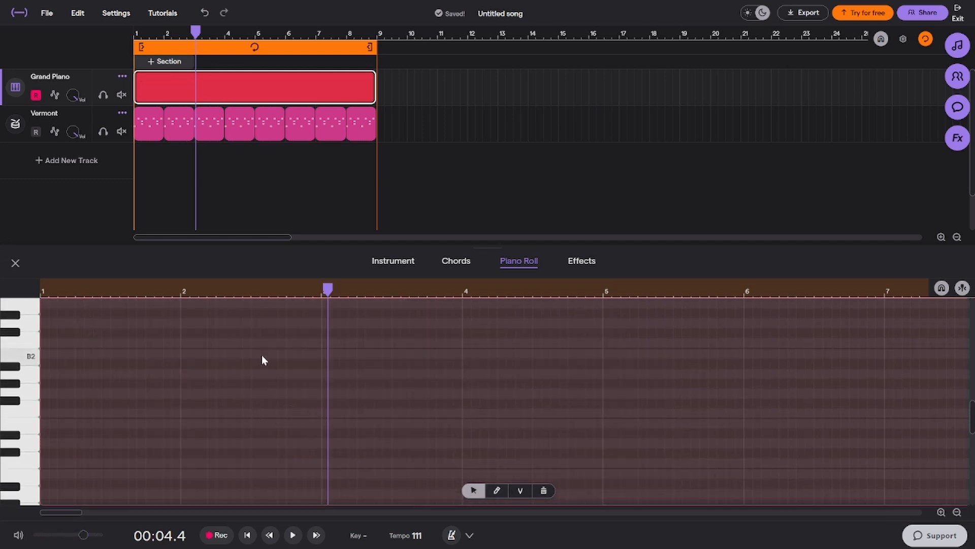
Draw two consecutive one-bar F2 notes filling bars 1 and 2 of the piano clip
click(30, 425)
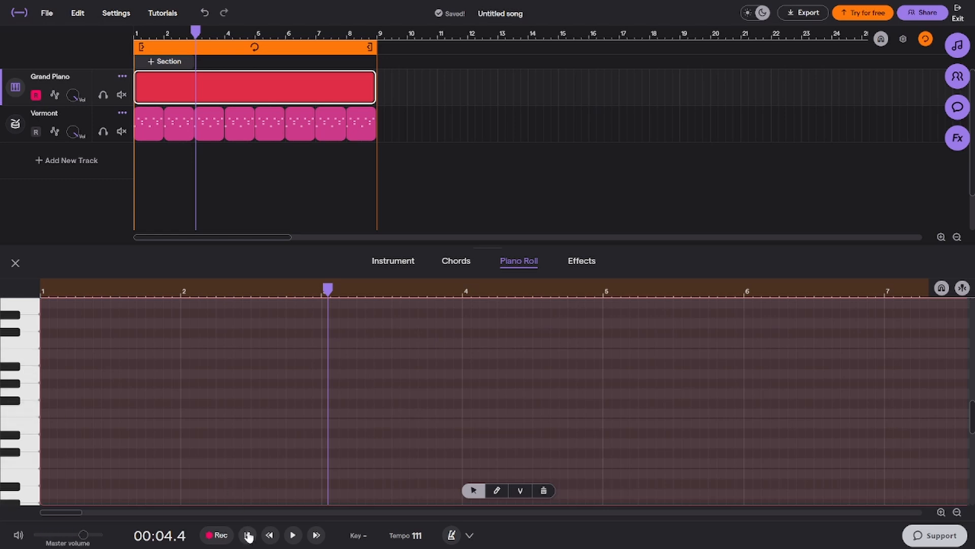
click(497, 491)
scroll(183, 385, down, 1)
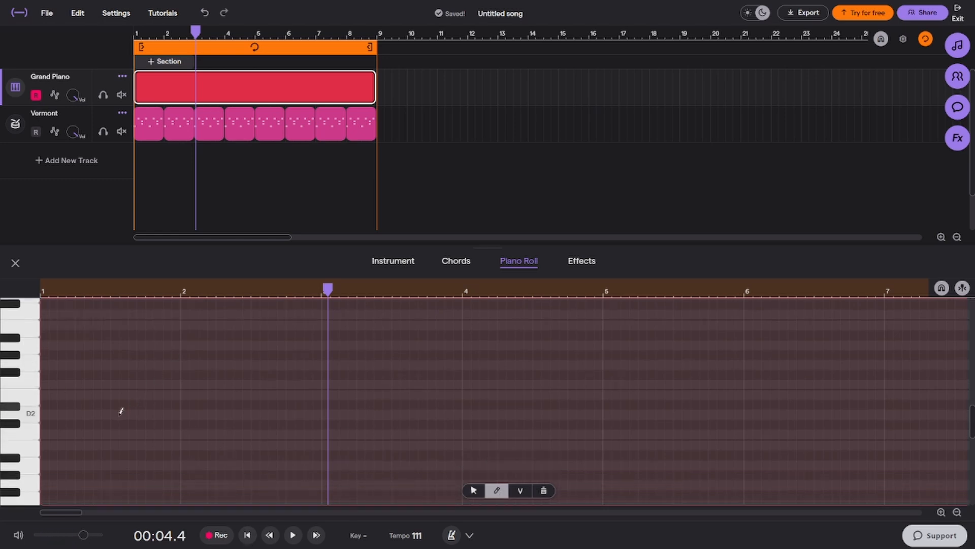
click(521, 491)
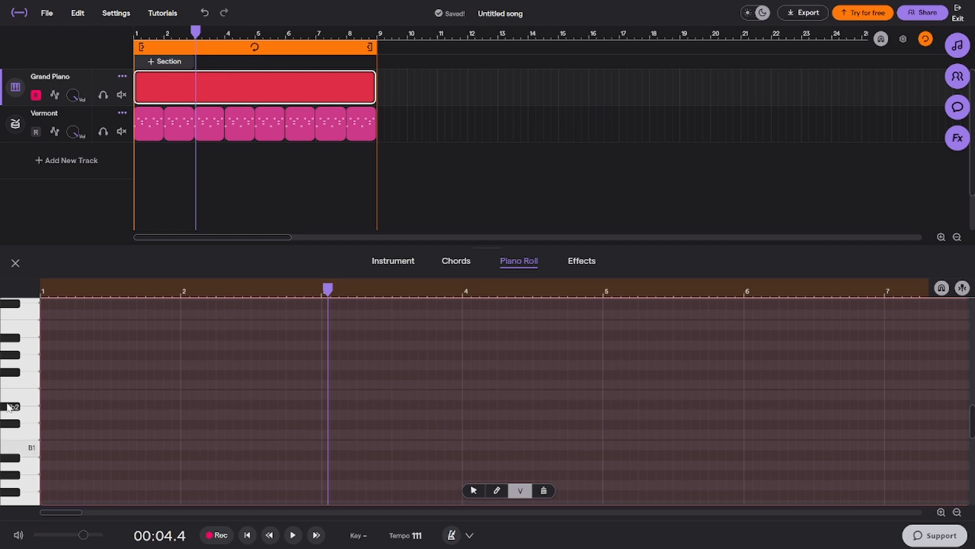
click(497, 491)
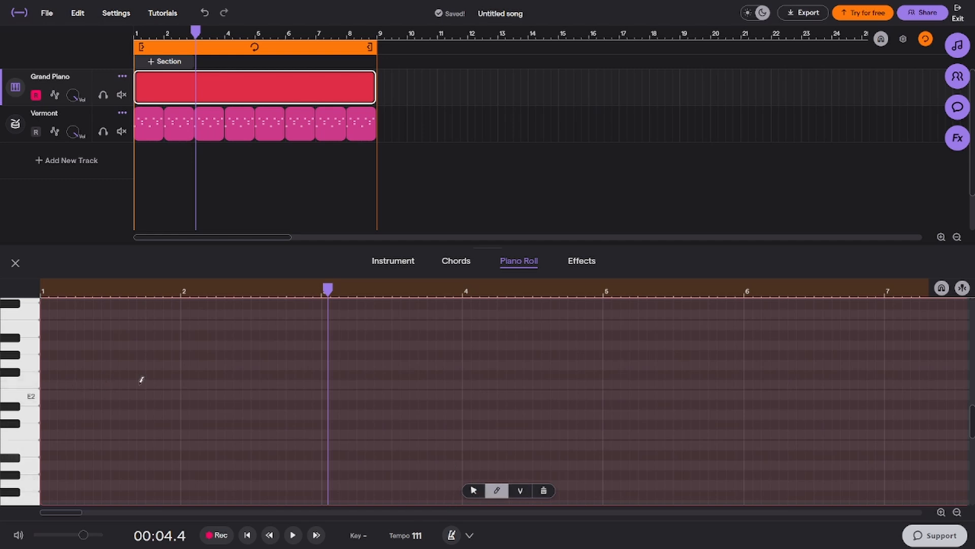
drag(44, 384, 195, 385)
click(204, 384)
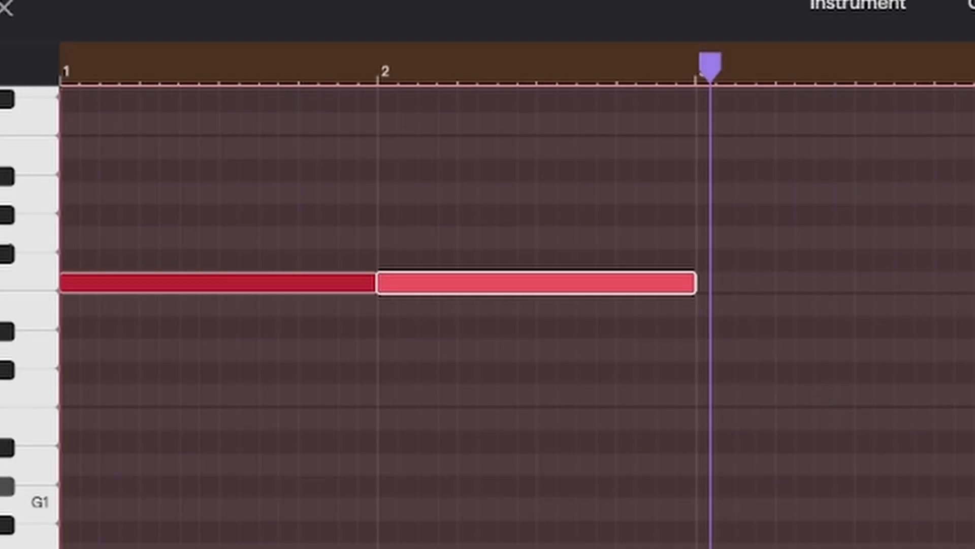
Lower the bar 1 note's velocity to 47, raise the bar 2 note's velocity to maximum, and play both from the start
click(474, 490)
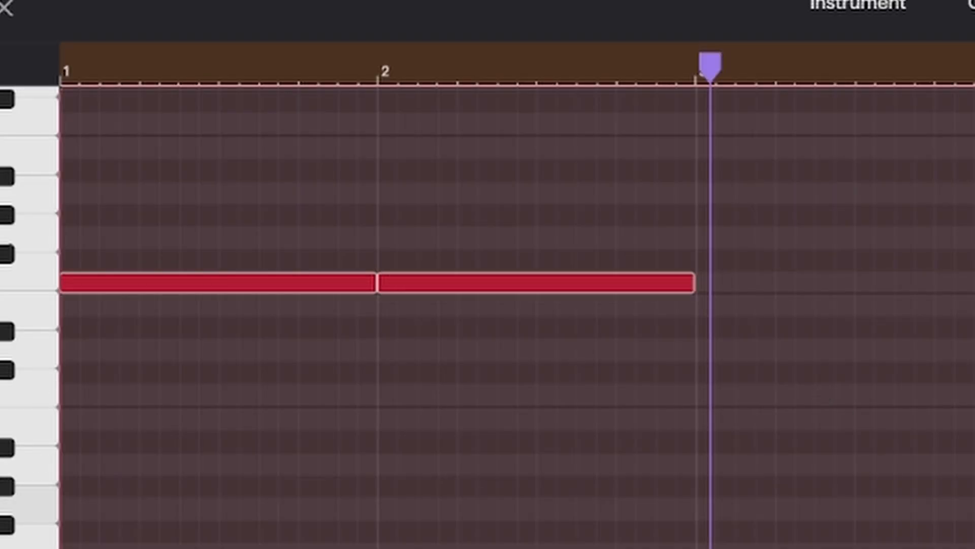
key(v)
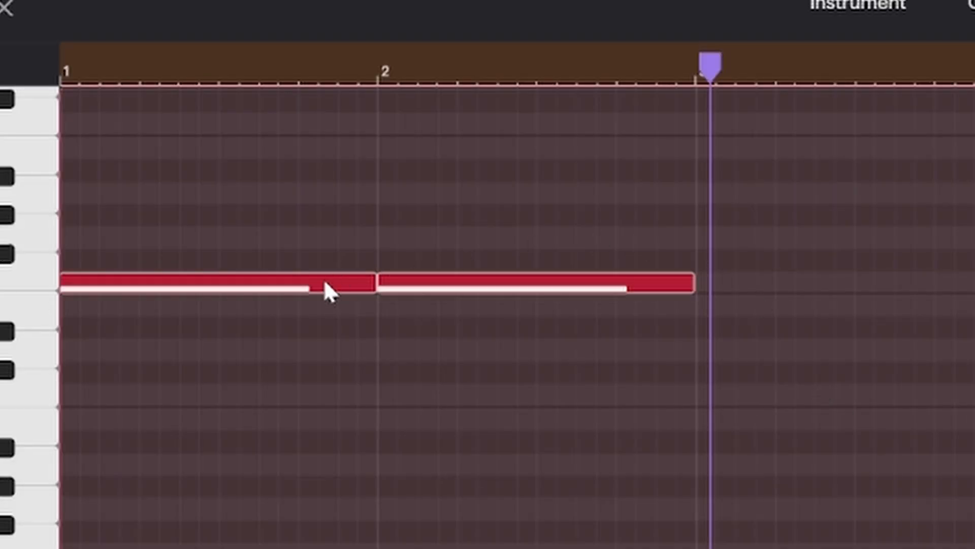
drag(325, 283, 325, 350)
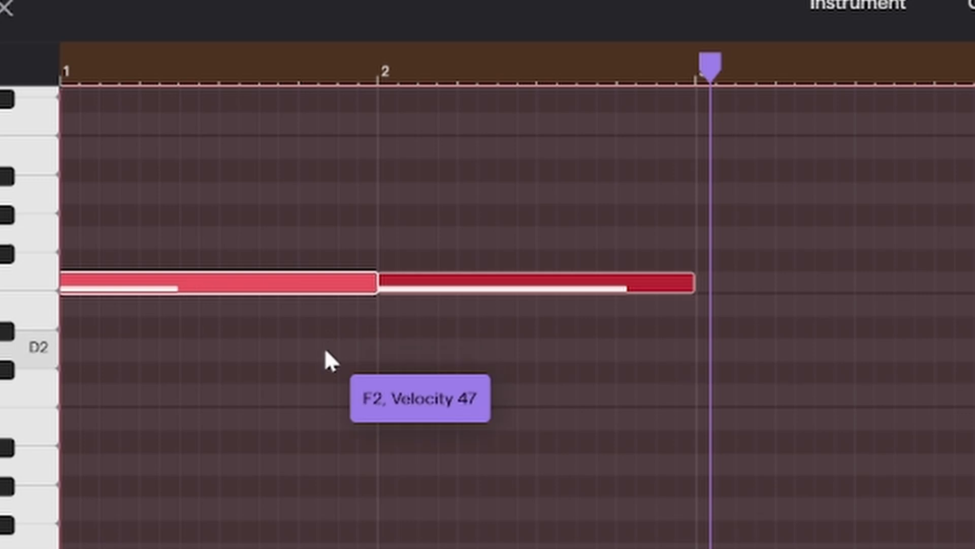
click(534, 284)
scroll(630, 376, up, 3)
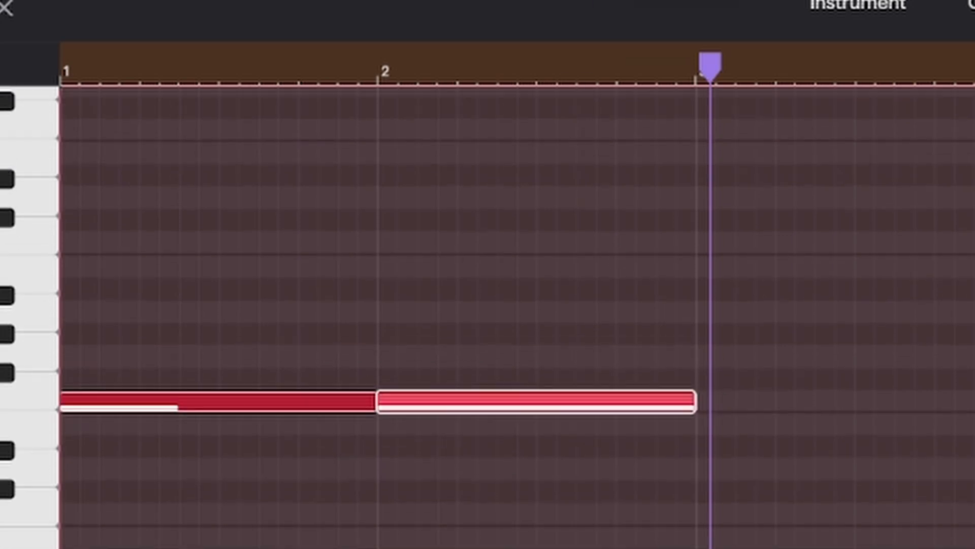
key(Return)
key(space)
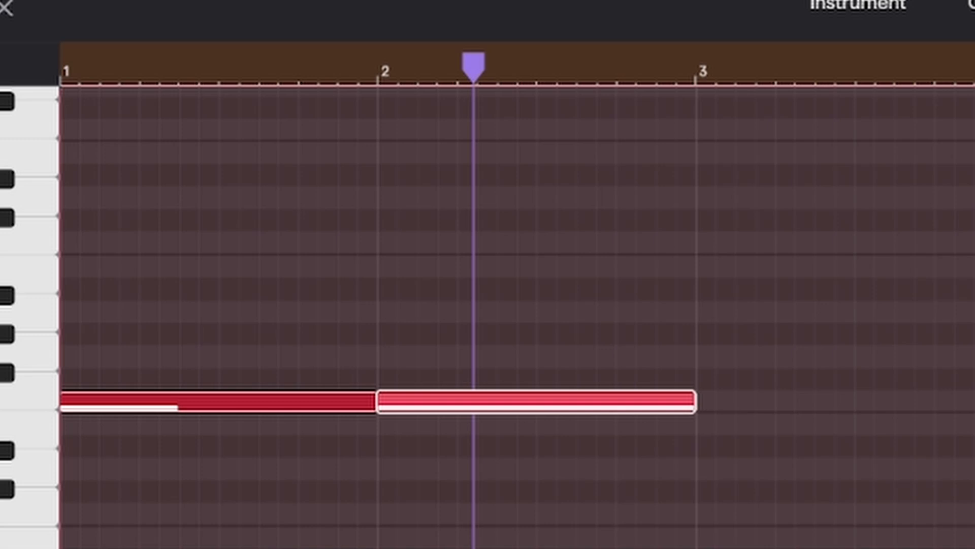
Delete both F2 notes from bars 1 and 2 and switch back to the pencil tool
click(473, 490)
drag(950, 314, 254, 419)
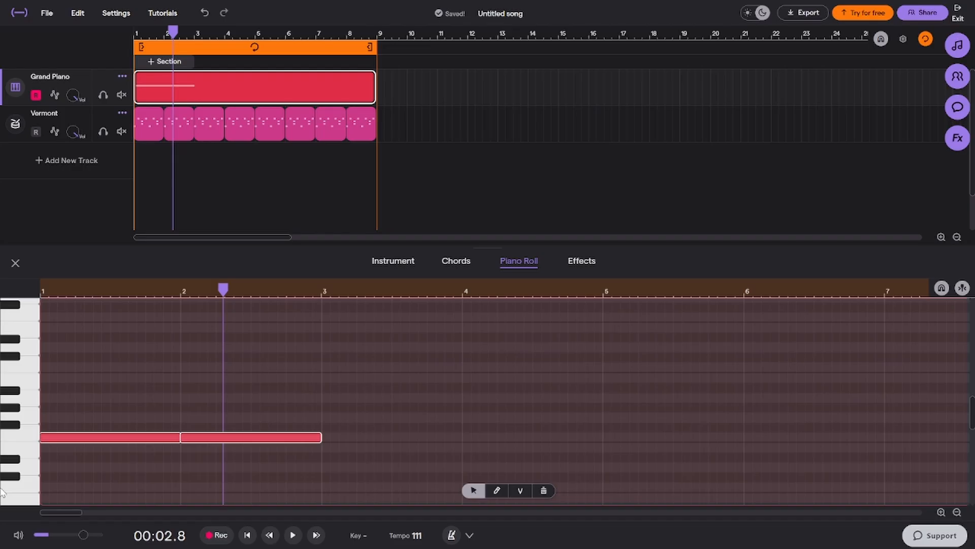
key(Delete)
click(497, 490)
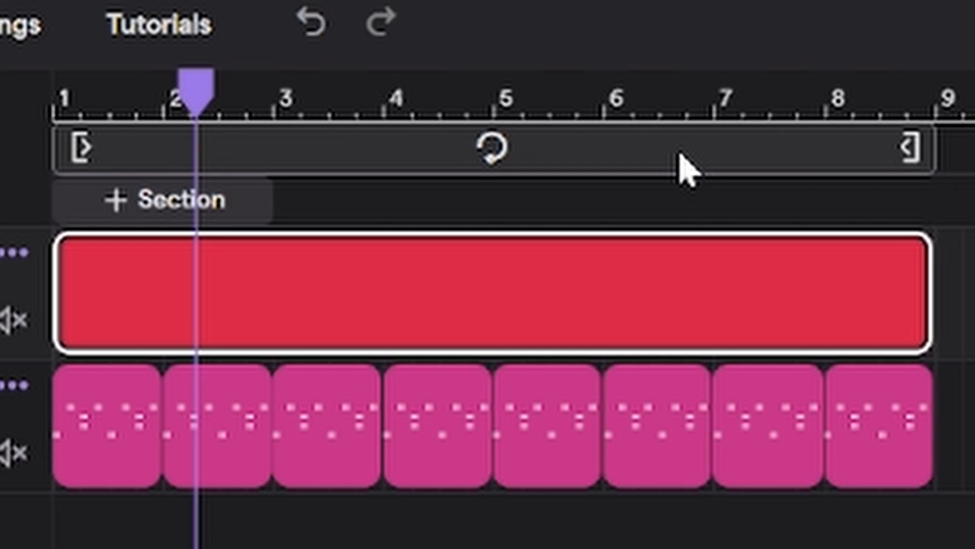
Play the song from the start, turn off looping over bars 1 to 8, and return the playhead to the beginning
click(681, 162)
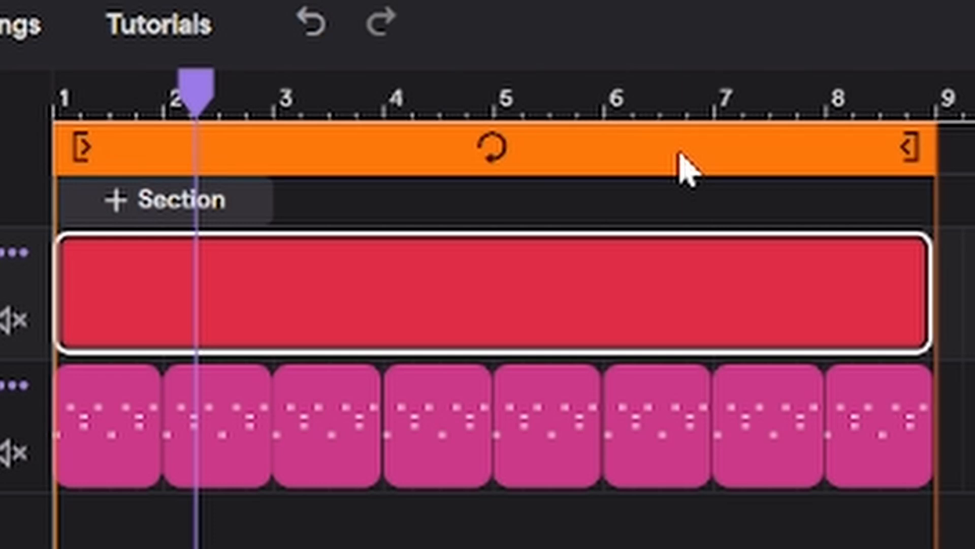
key(Home)
click(854, 104)
key(space)
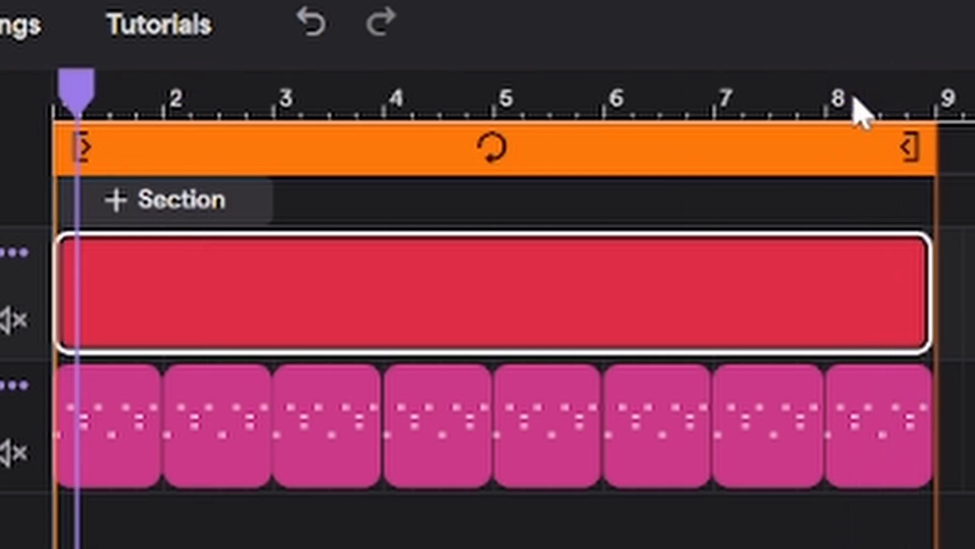
click(820, 139)
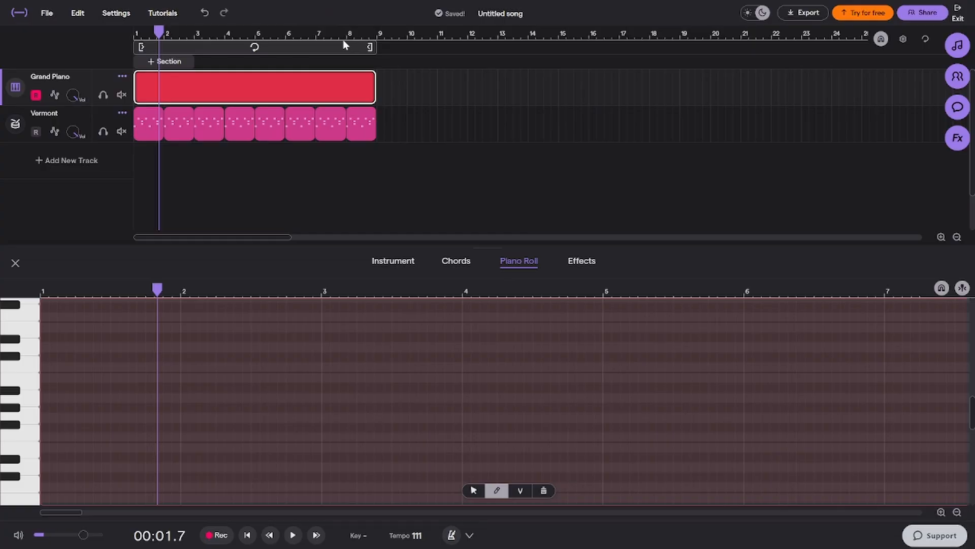
key(Home)
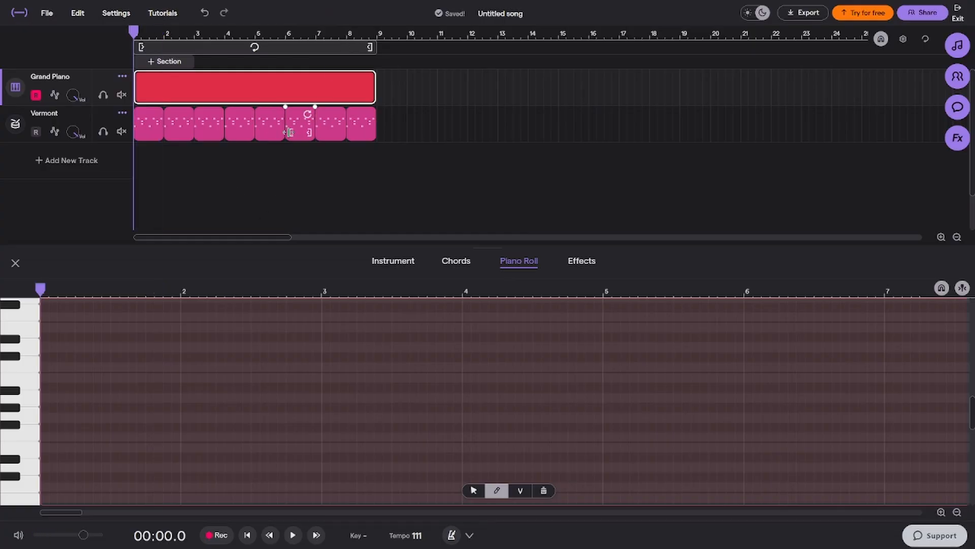
Draw a one-bar note near the start of bar 1, move it to F2, and set the song's key to A minor
click(52, 467)
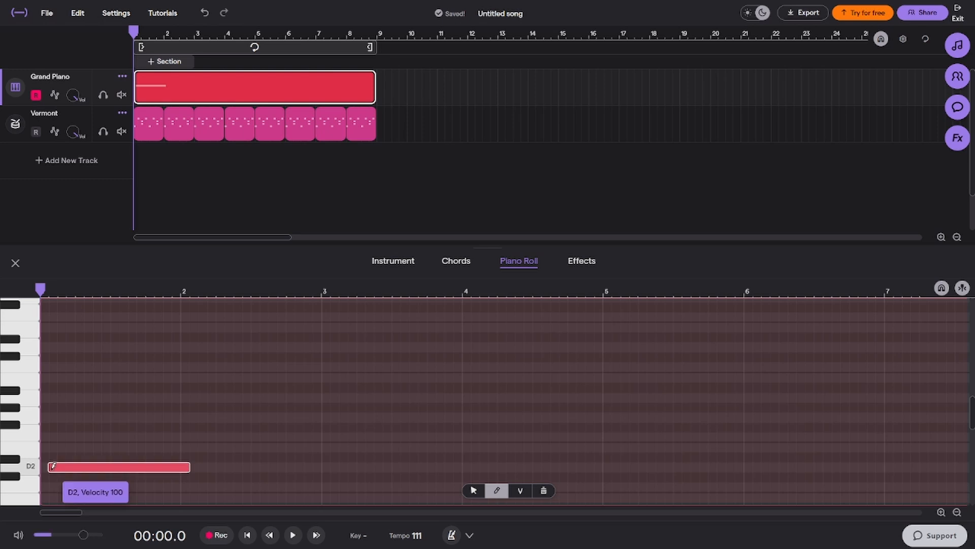
drag(76, 467, 79, 437)
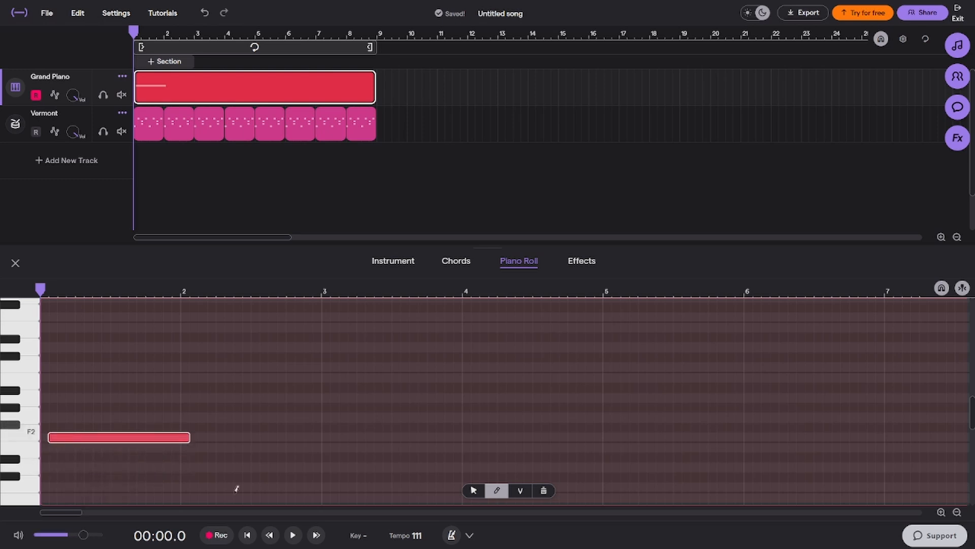
click(376, 533)
click(289, 496)
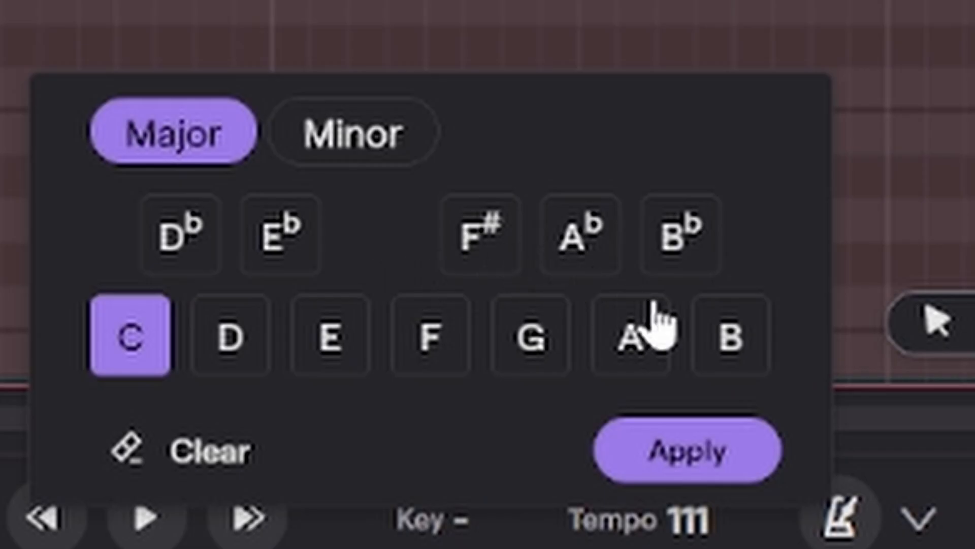
click(622, 335)
click(355, 152)
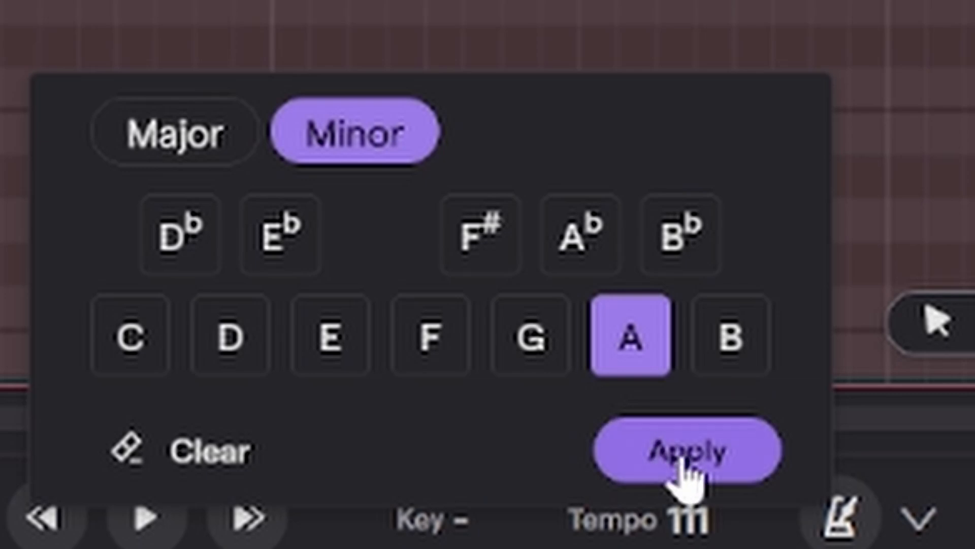
click(683, 475)
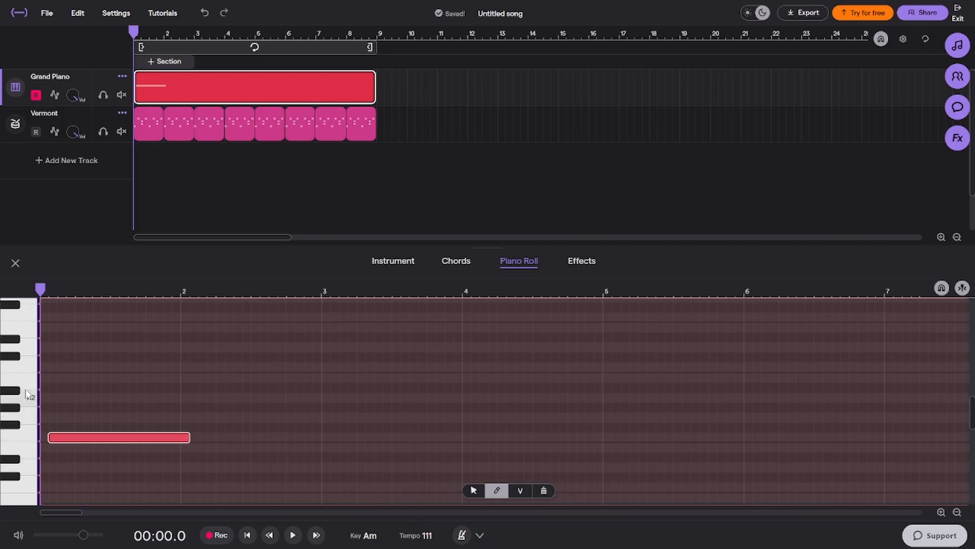
Move the note to A2 at the start of bar 1, shorten it, and add shorter notes on B2, D3, E2 and F2
drag(65, 445, 58, 399)
mouse_move(184, 393)
mouse_down()
mouse_move(71, 404)
mouse_move(94, 378)
mouse_up()
click(81, 378)
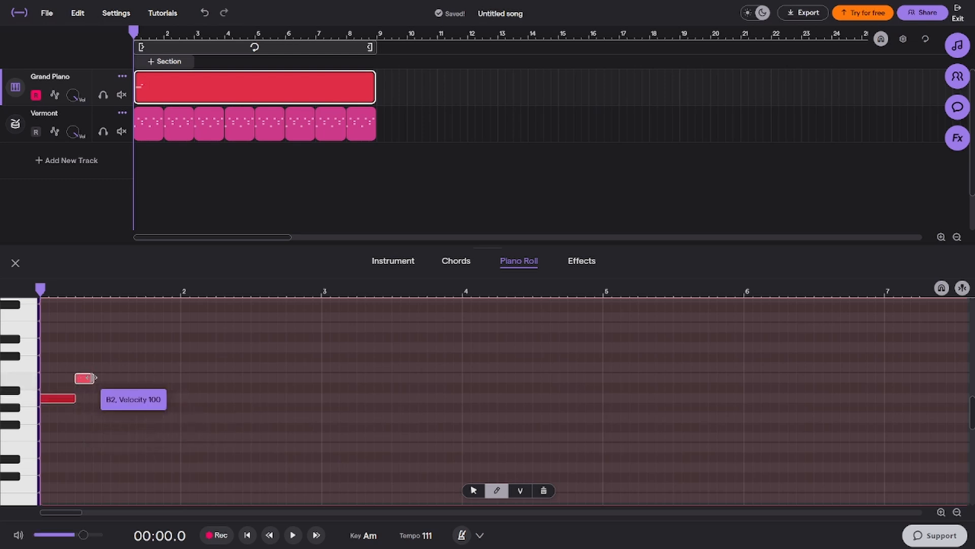
click(101, 347)
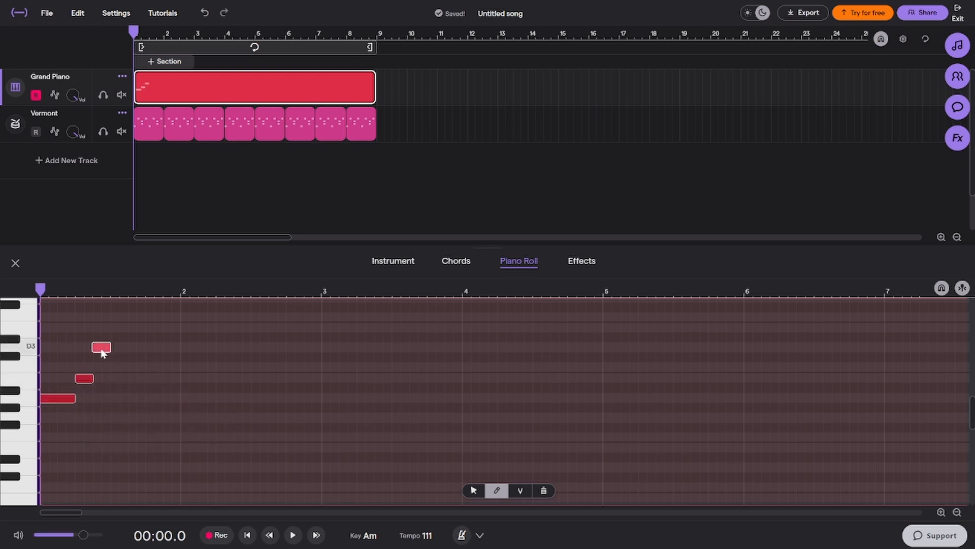
click(118, 447)
drag(122, 451, 180, 438)
click(151, 438)
Play the bar 1 melody and raise its last two notes to F2 and G2, replaying it after the change
key(space)
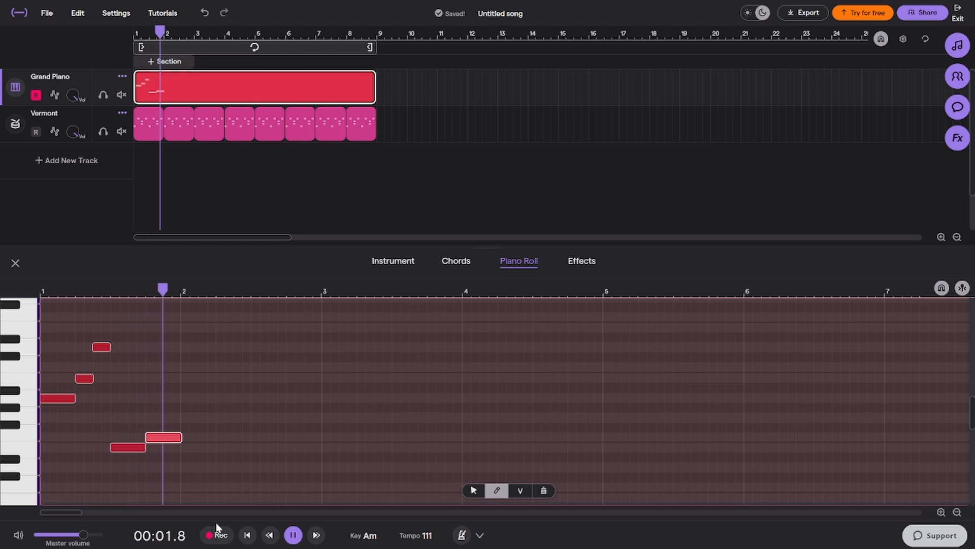
key(space)
click(246, 535)
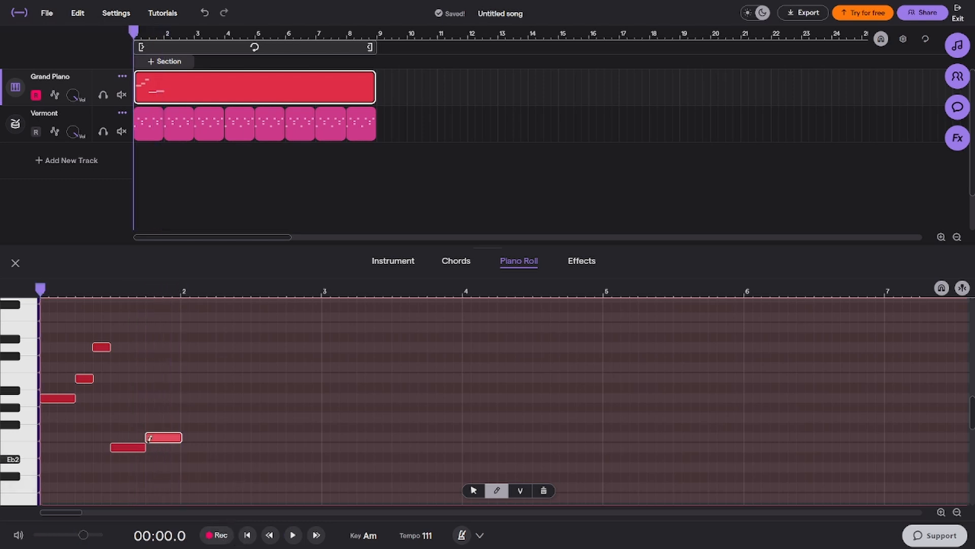
drag(137, 452, 169, 421)
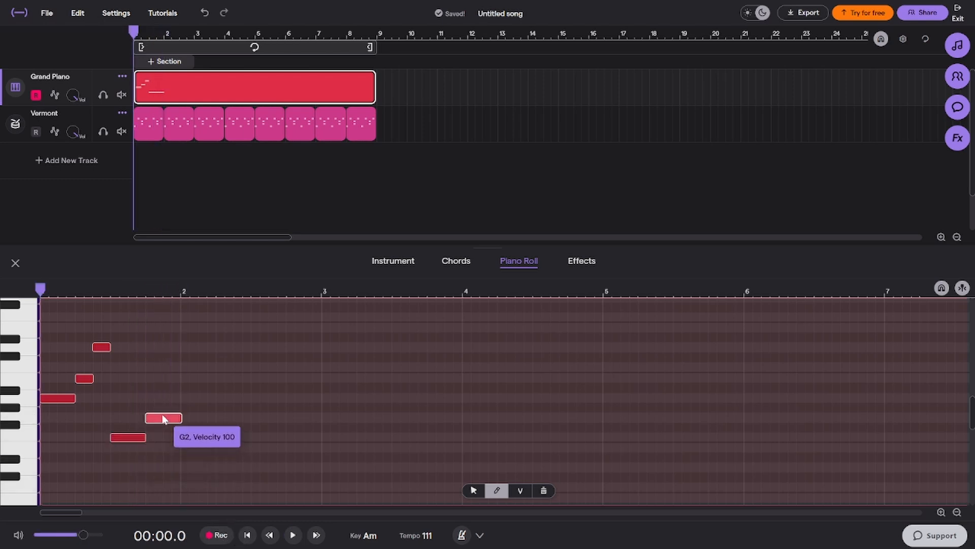
key(space)
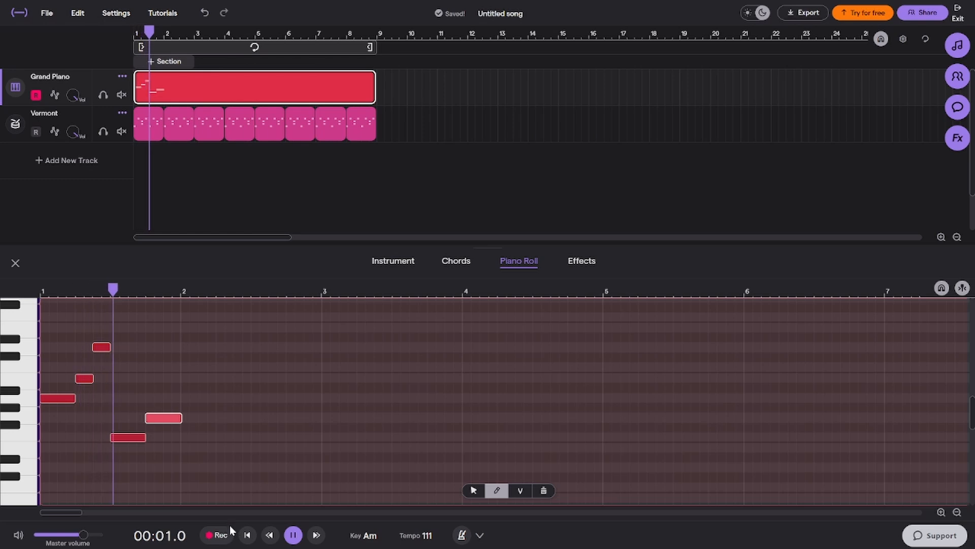
key(space)
Raise the melody's last two notes to G2 and A2 and play it again from the start
drag(131, 437, 159, 398)
click(158, 419)
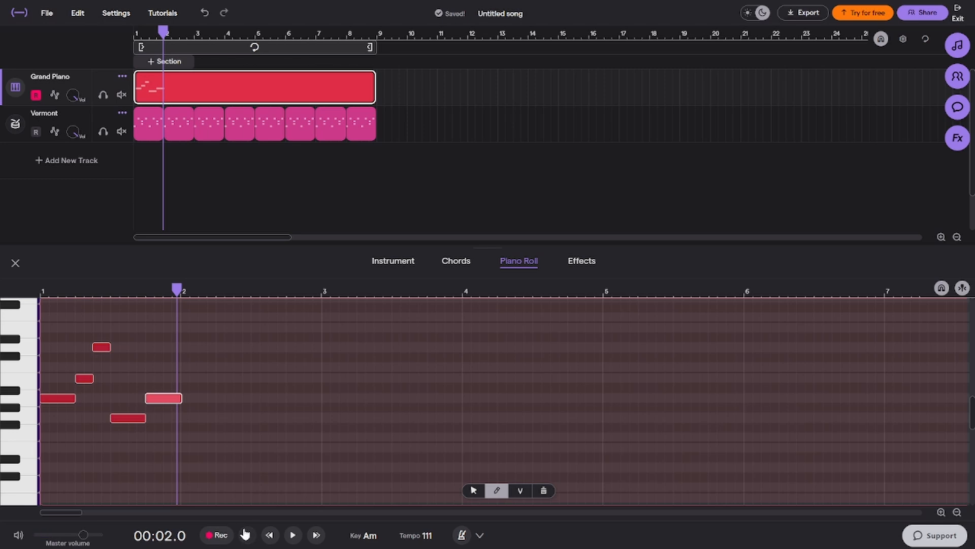
click(245, 534)
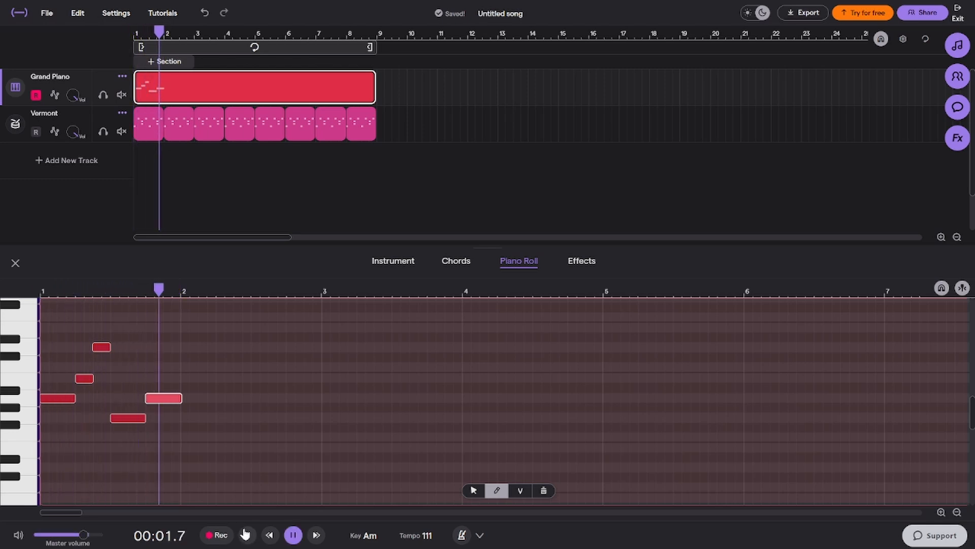
key(space)
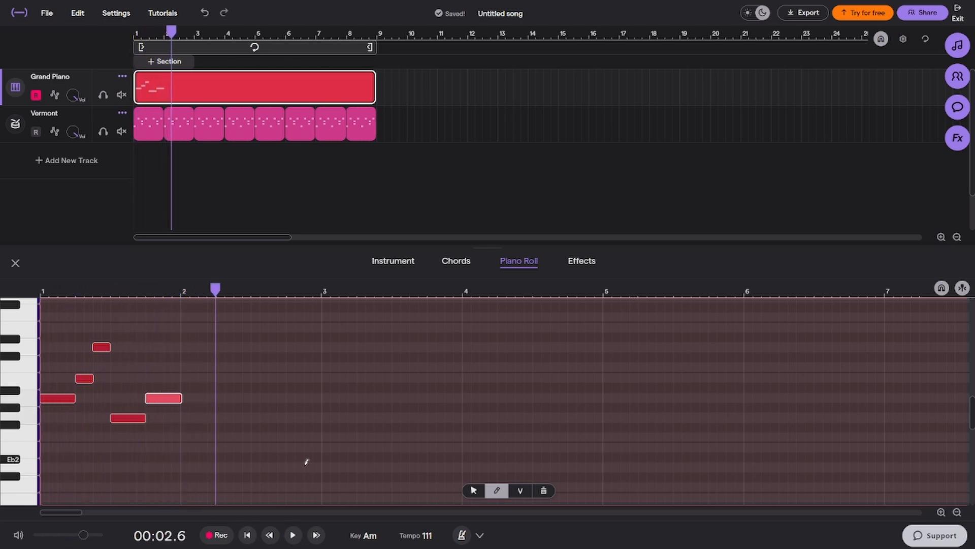
Clear the old melody and draw short notes on A2, C3, D3 and C3 in the first half of bar 1
click(247, 534)
mouse_move(164, 398)
mouse_down()
mouse_move(233, 343)
mouse_move(163, 397)
mouse_up()
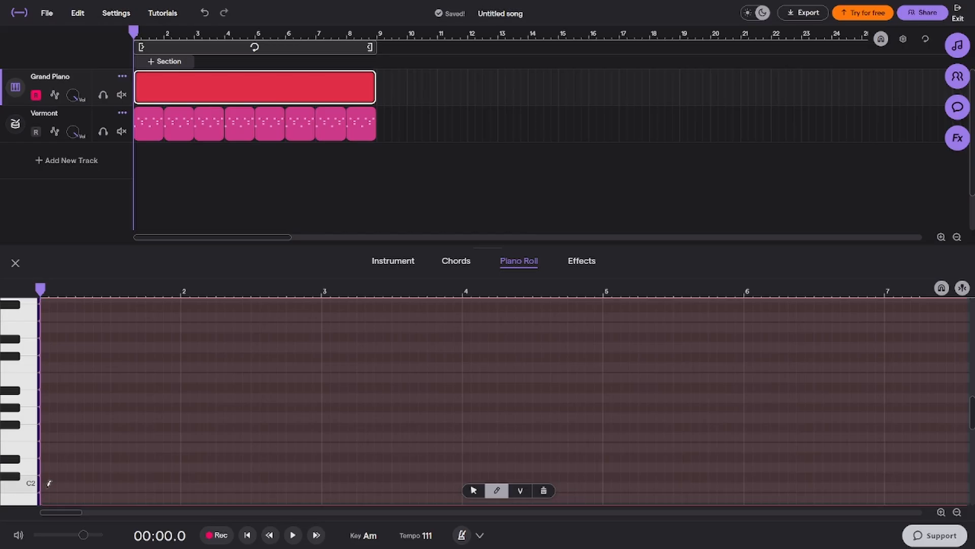
drag(70, 397, 48, 398)
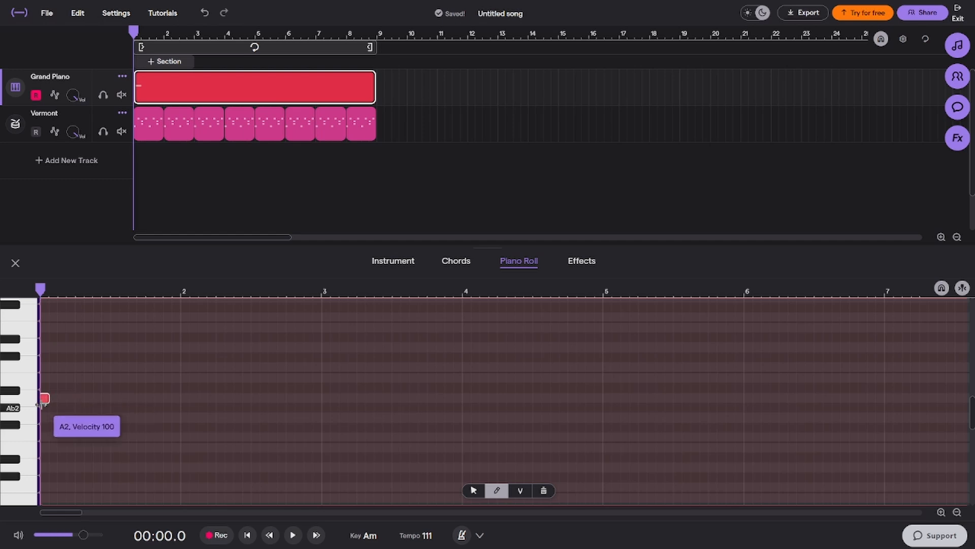
click(62, 366)
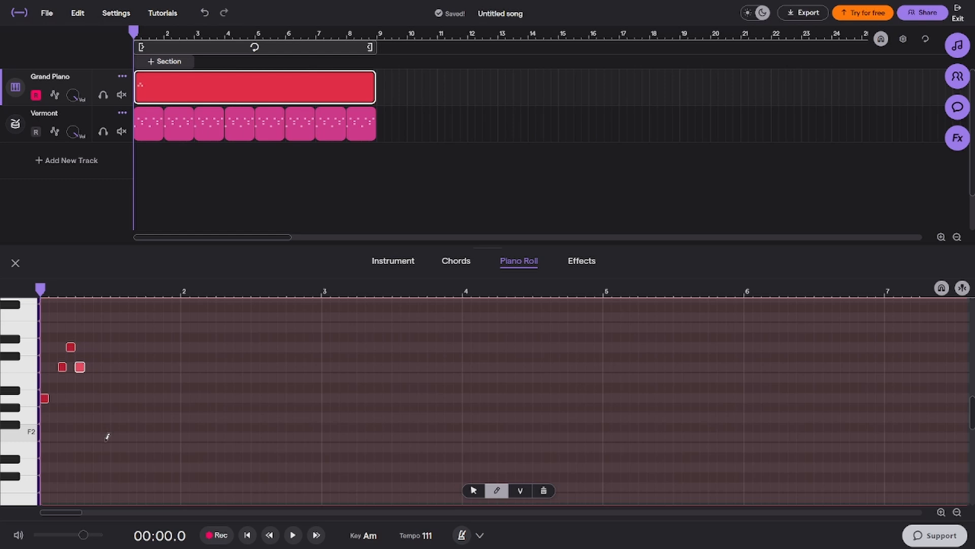
Add short notes on F2, G2, A2, G2, A2, B2 and C3 through the end of bar 1 and play the melody
click(114, 418)
click(123, 399)
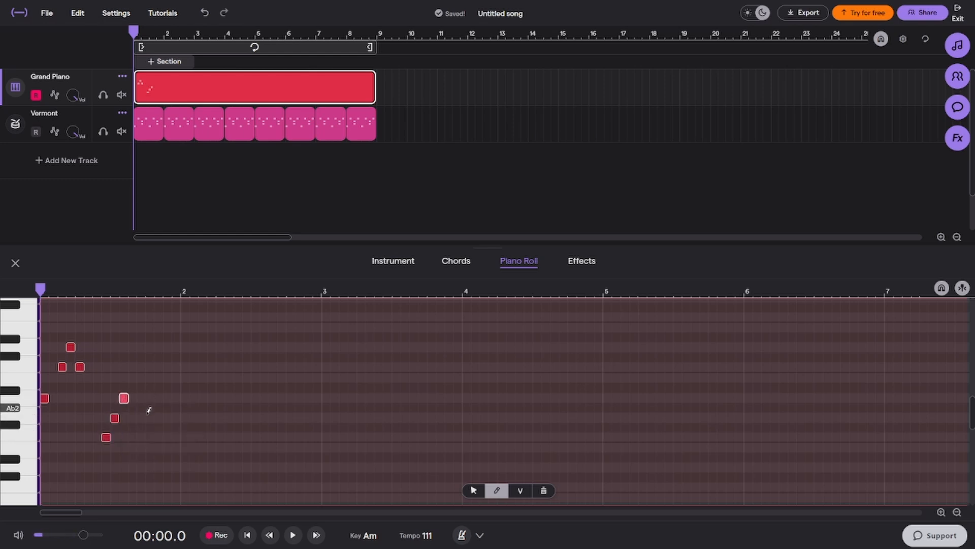
click(168, 378)
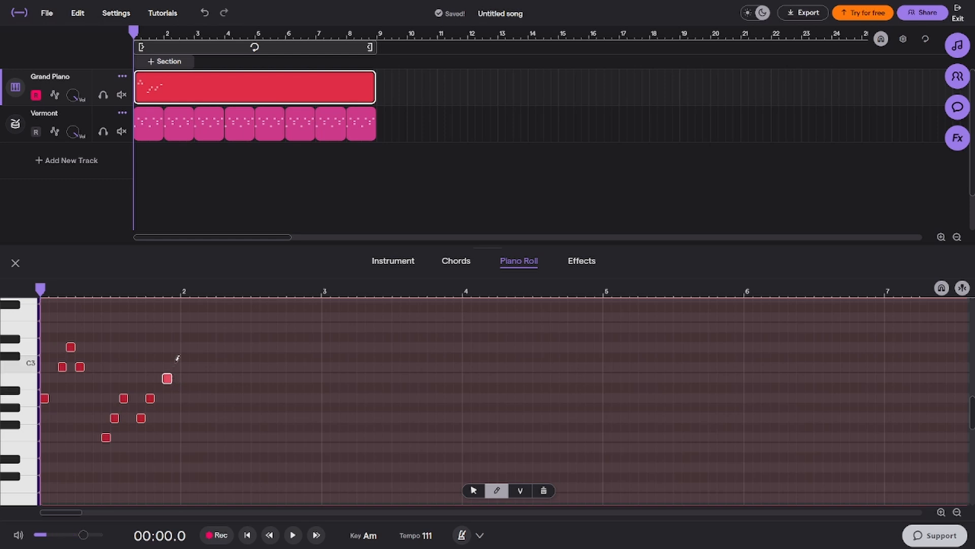
click(177, 366)
key(space)
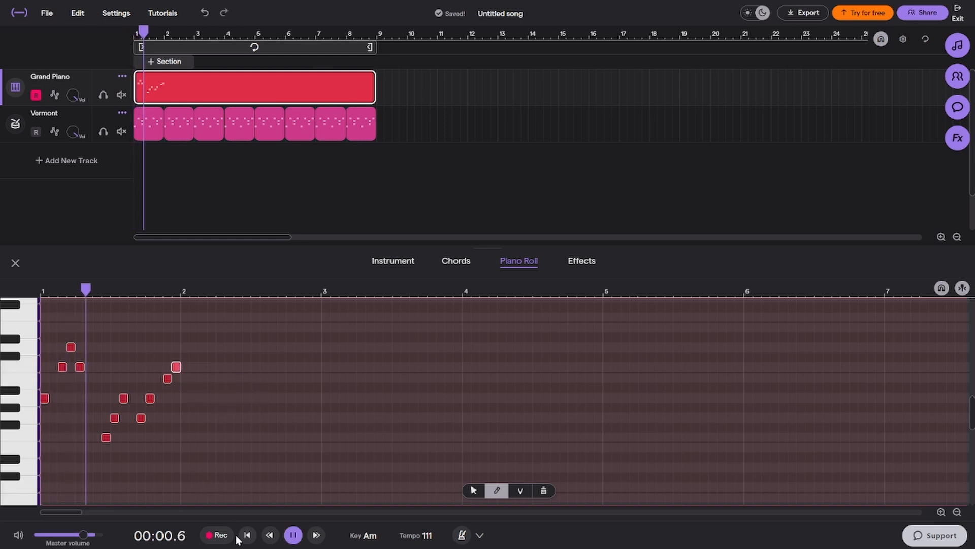
key(space)
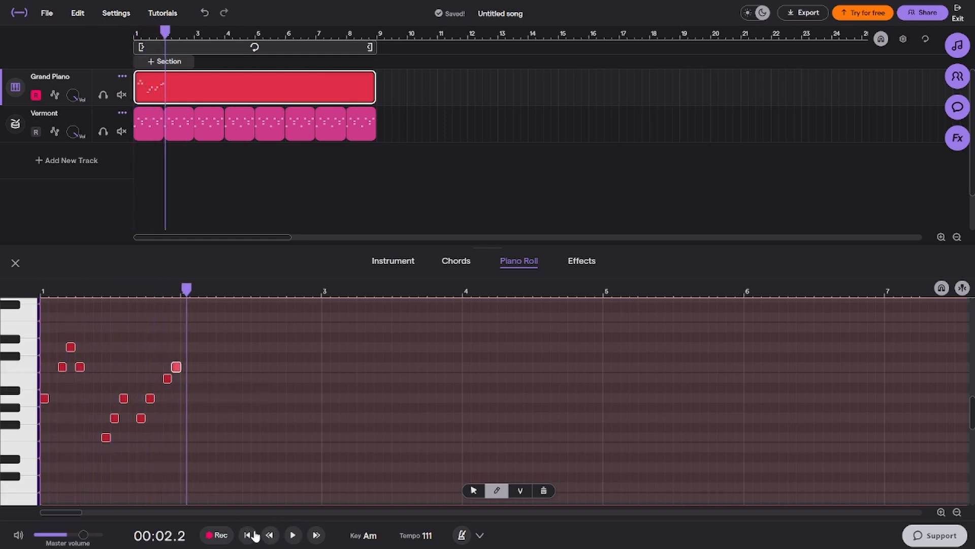
click(254, 535)
Duplicate the entire bar 1 melody repeatedly from bar 2 through bar 8, and play it with looping turned on
mouse_move(220, 331)
mouse_down()
mouse_move(171, 406)
mouse_move(290, 427)
mouse_up()
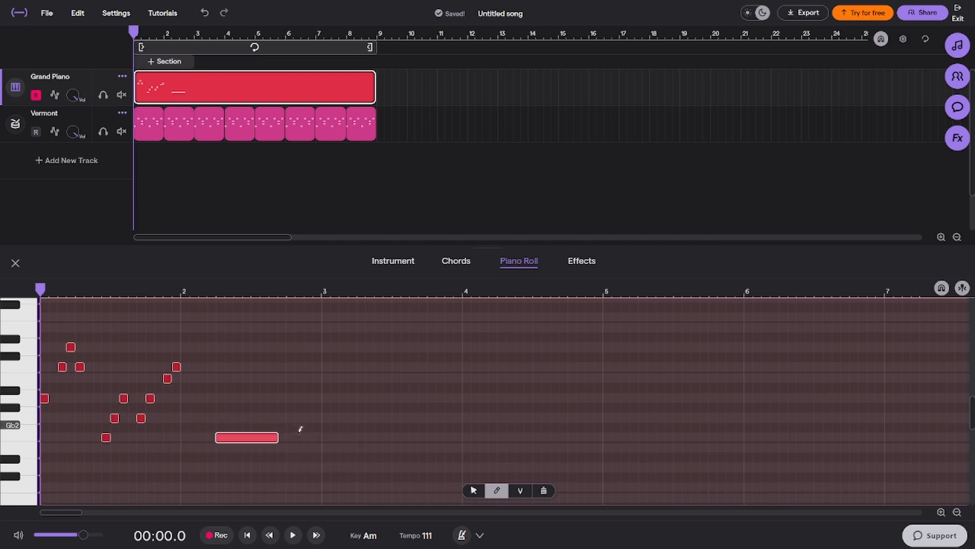
key(ctrl+z)
drag(246, 331, 4, 519)
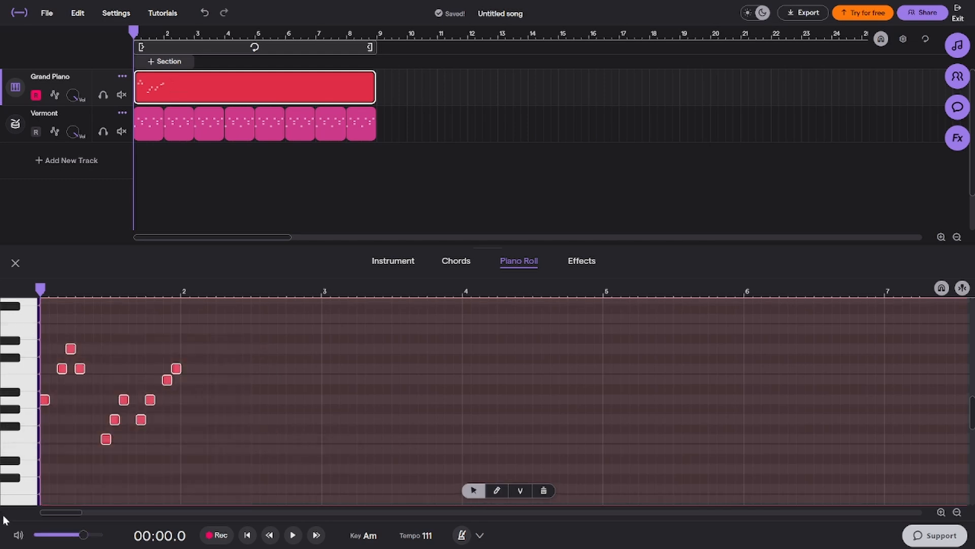
click(167, 35)
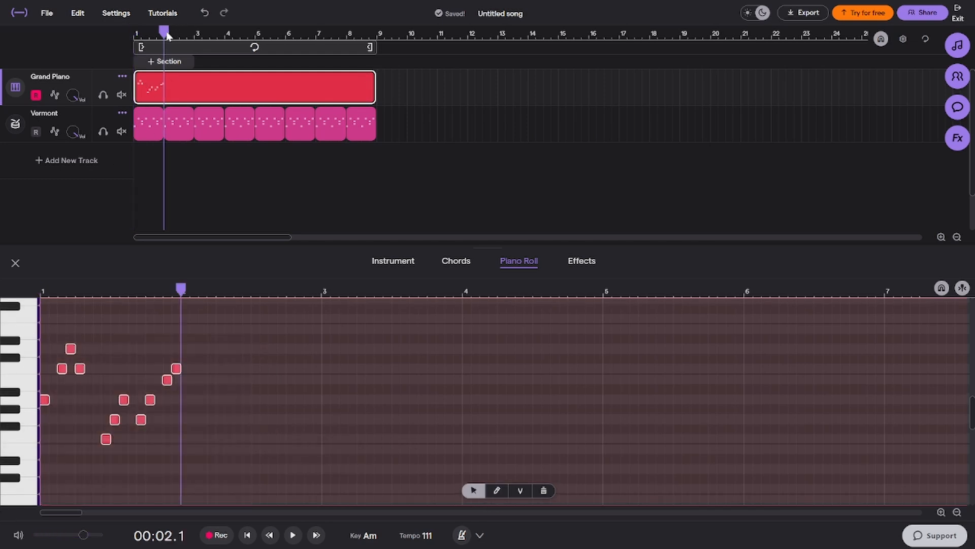
key(ctrl+v)
key(ctrl+v)
key(ctrl+v)
key(ctrl+v)
key(ctrl+v)
key(ctrl+v)
key(ctrl+v)
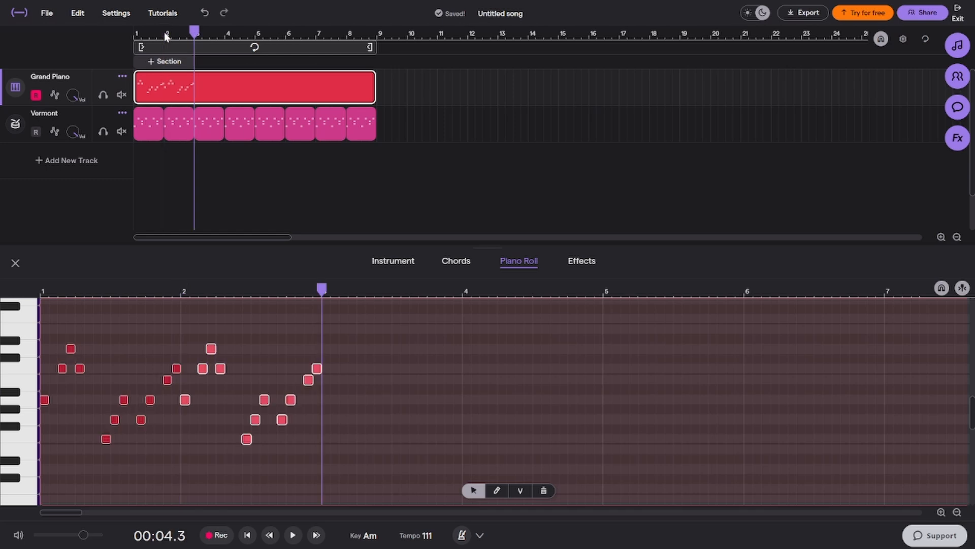
click(312, 47)
key(space)
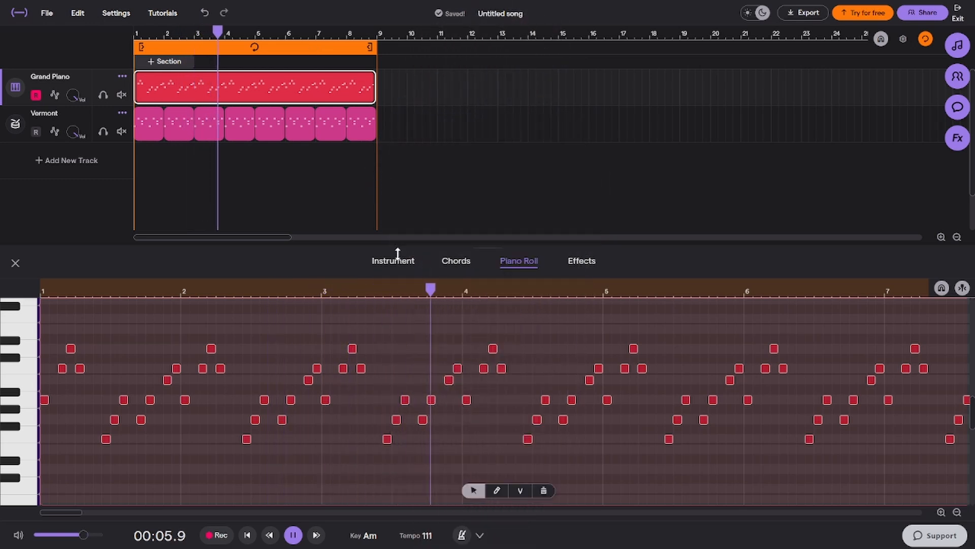
Change the melody track's instrument to the Gone Arp preset from the Plucked synths
click(396, 261)
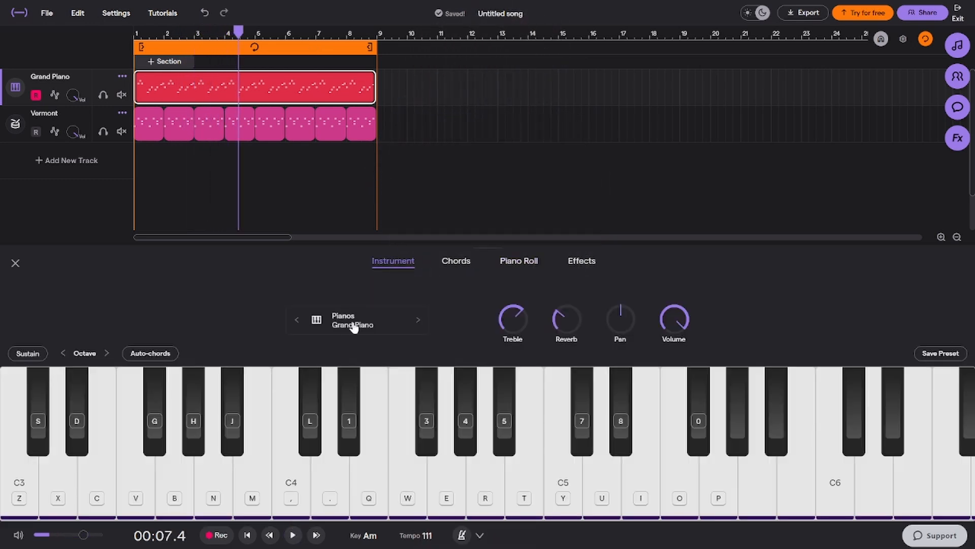
click(354, 327)
click(347, 333)
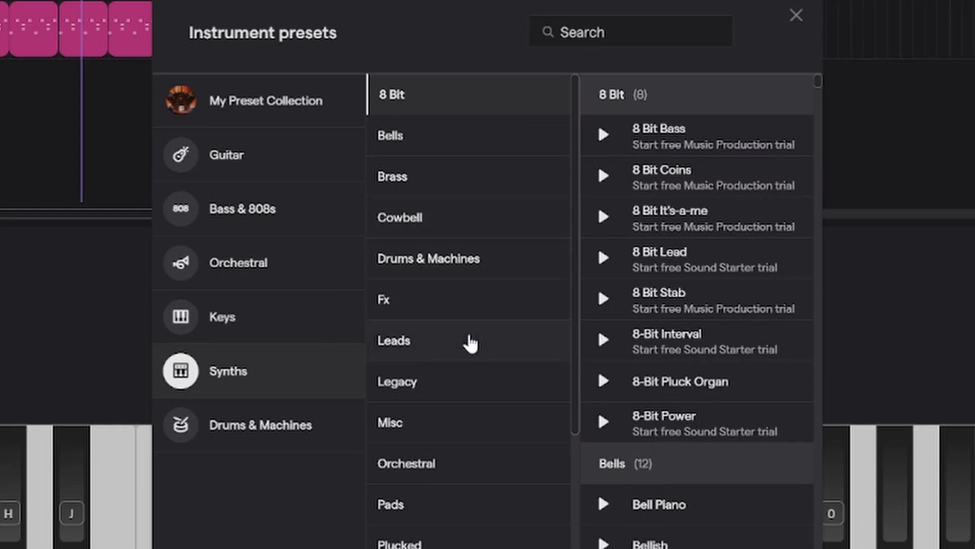
scroll(465, 330, down, 4)
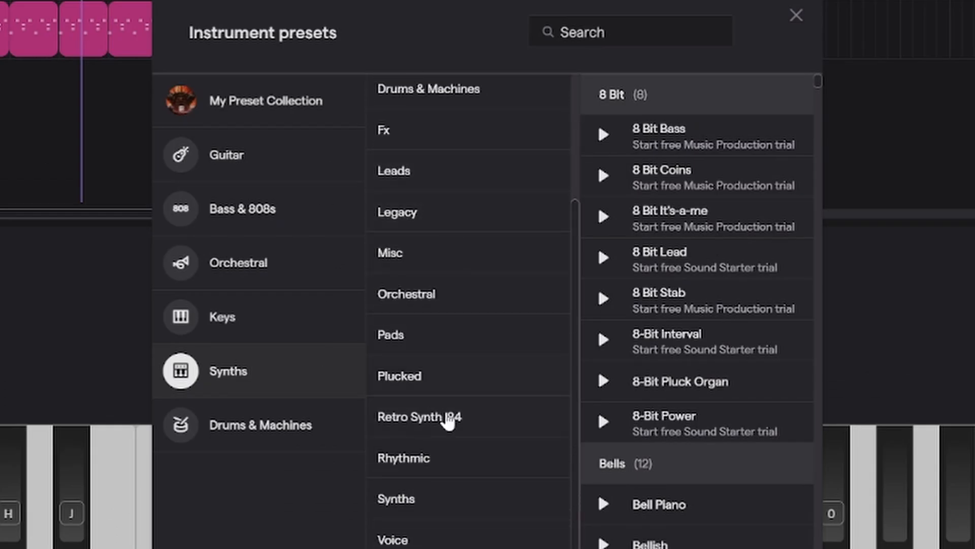
click(473, 385)
scroll(643, 356, down, 5)
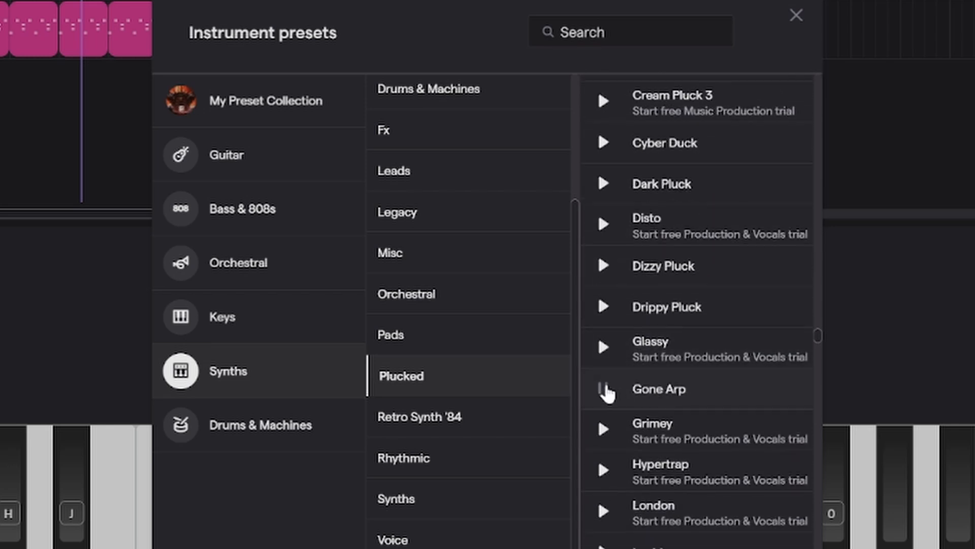
click(796, 16)
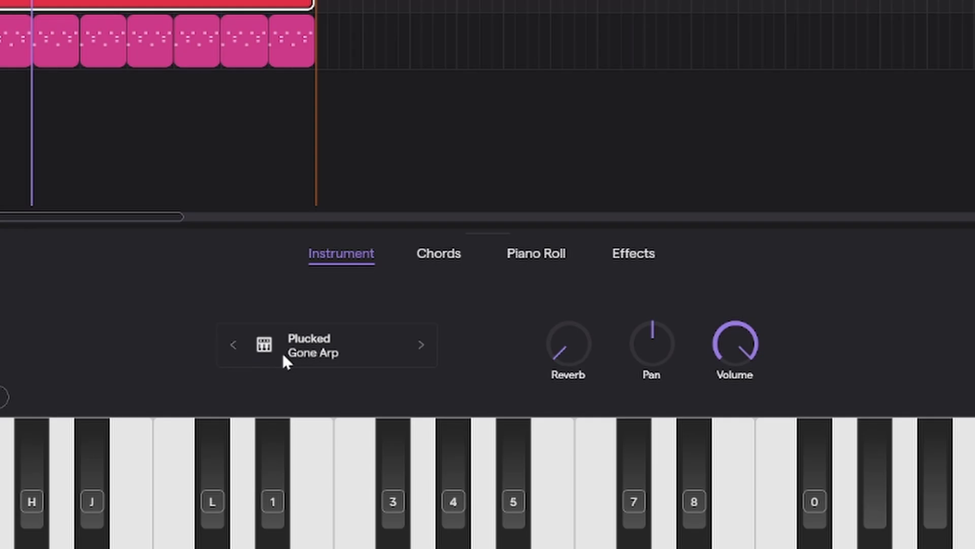
Change the melody track's instrument to Gritty Bass from the Bass - Synth presets and play the loop
click(282, 352)
click(284, 164)
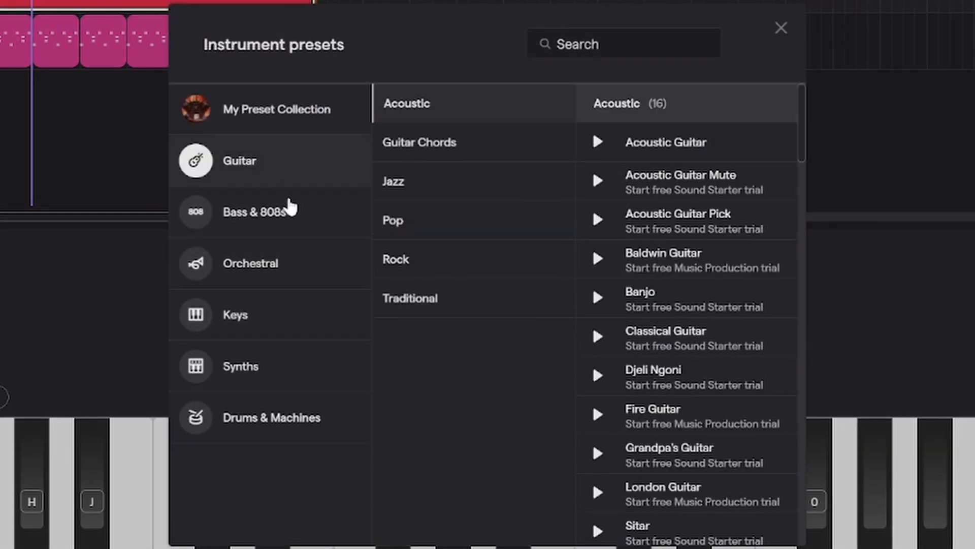
click(291, 213)
click(484, 347)
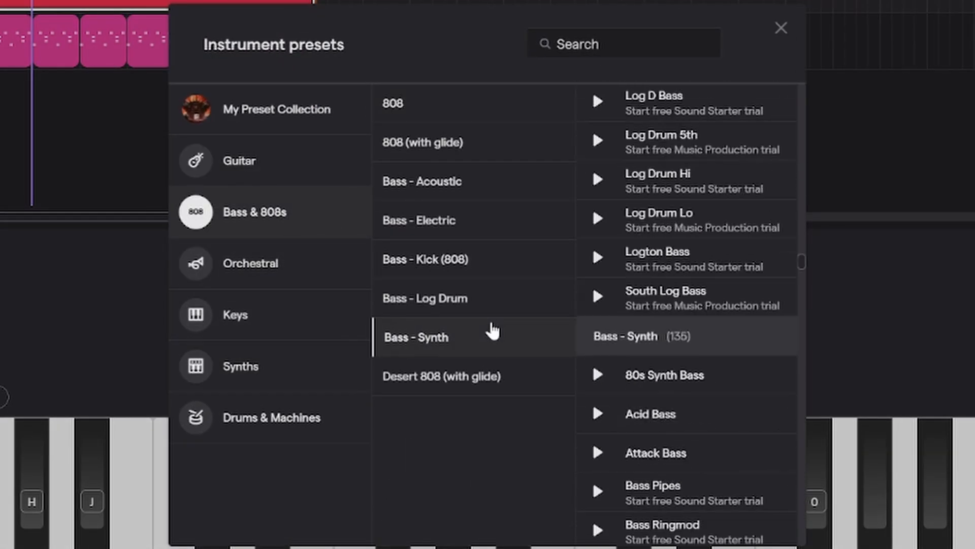
scroll(620, 284, down, 15)
scroll(646, 325, down, 10)
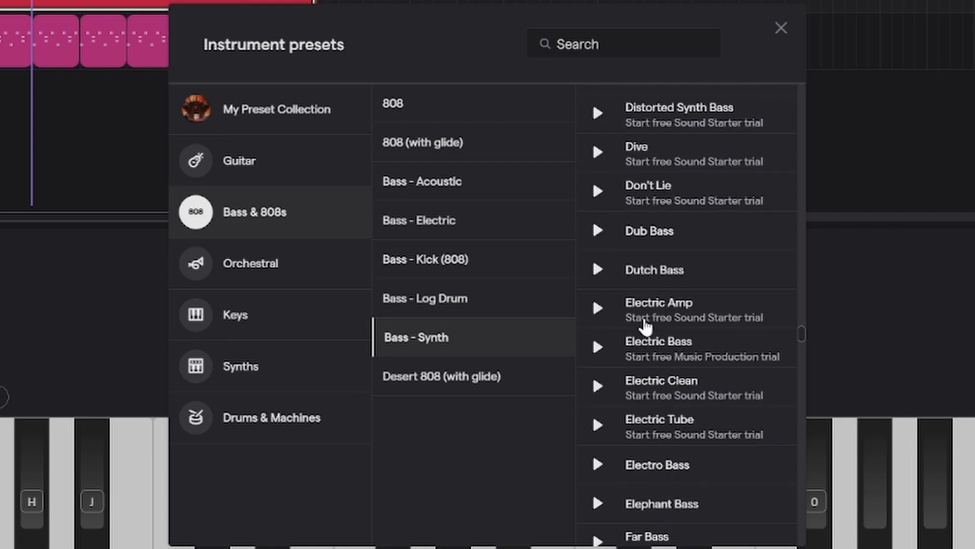
click(674, 276)
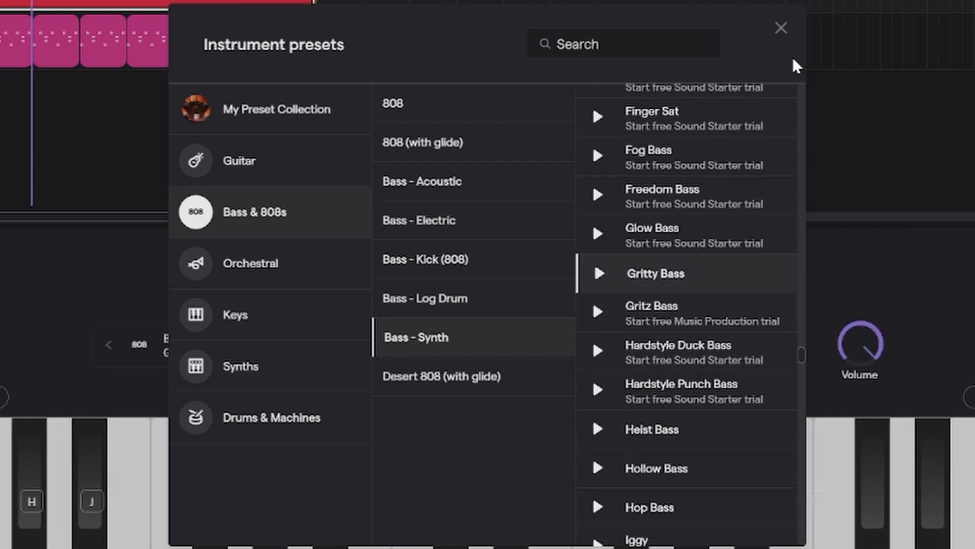
click(781, 28)
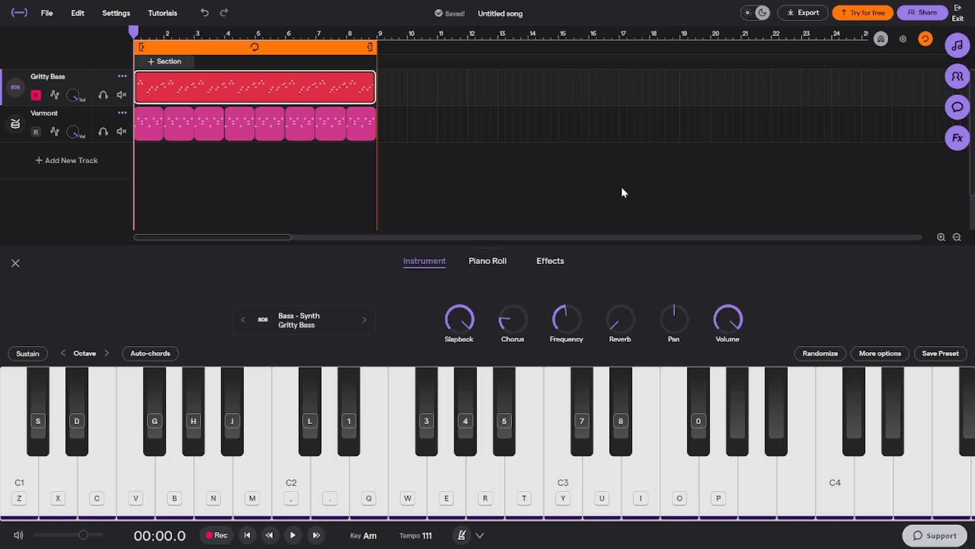
key(space)
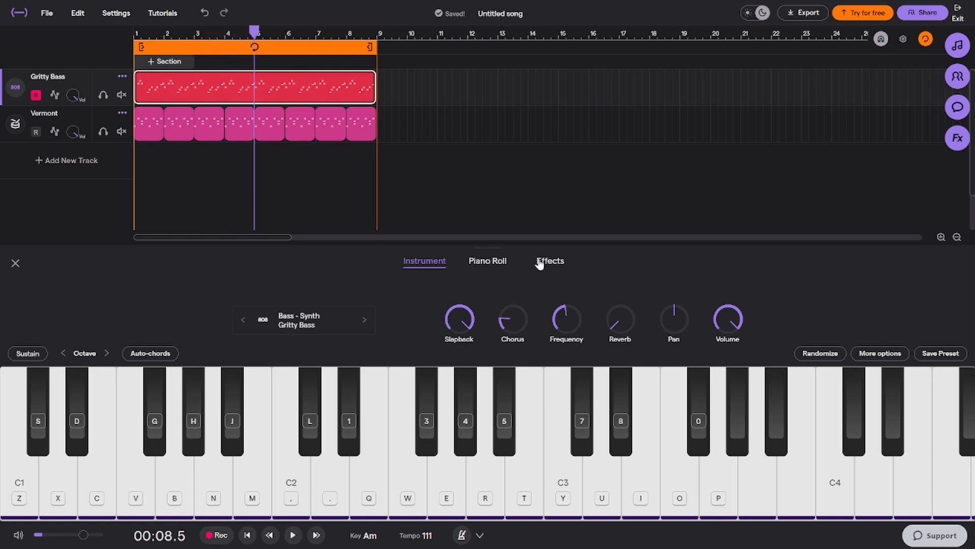
Set the bass track's Chorus effect to a near-minimum rate and maximum depth while listening to the loop
click(540, 263)
mouse_move(399, 391)
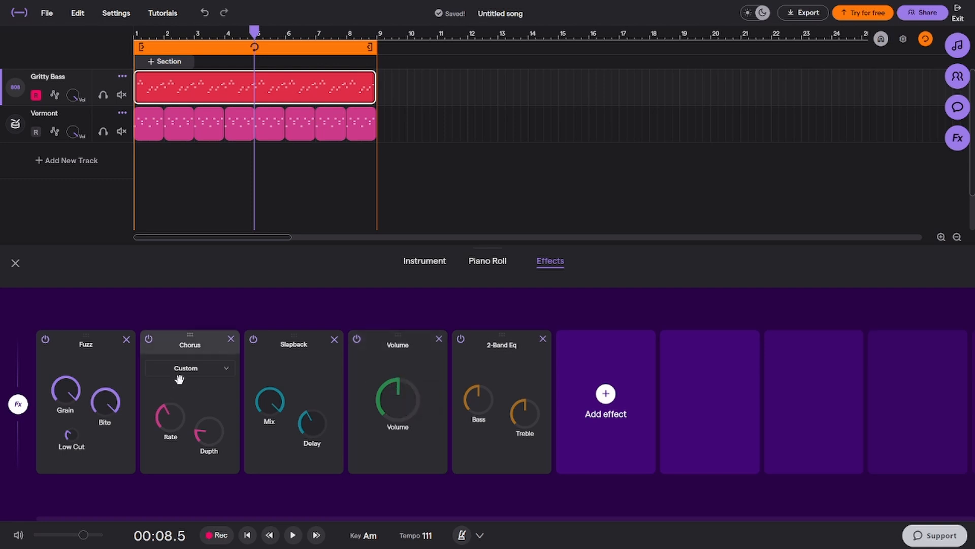
drag(170, 419, 186, 385)
drag(169, 424, 169, 416)
key(space)
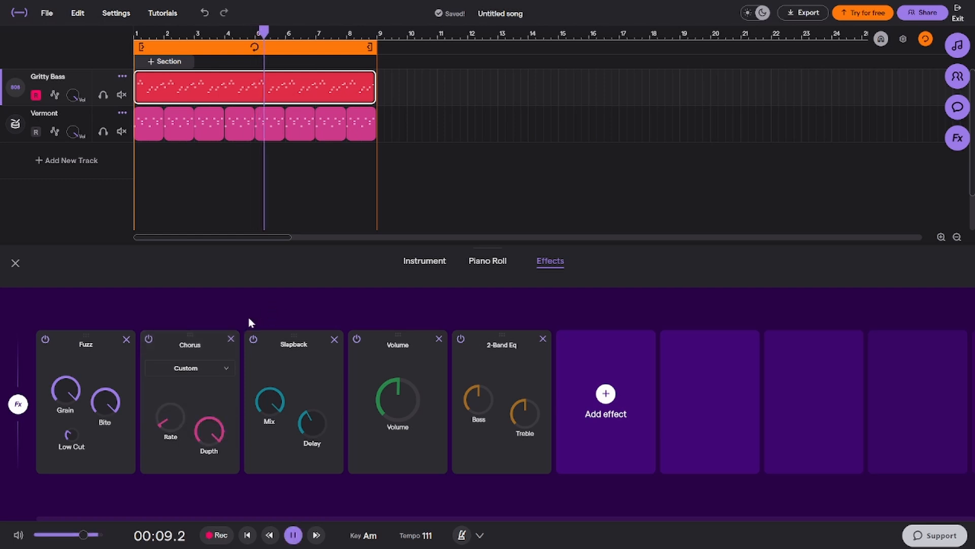
click(161, 426)
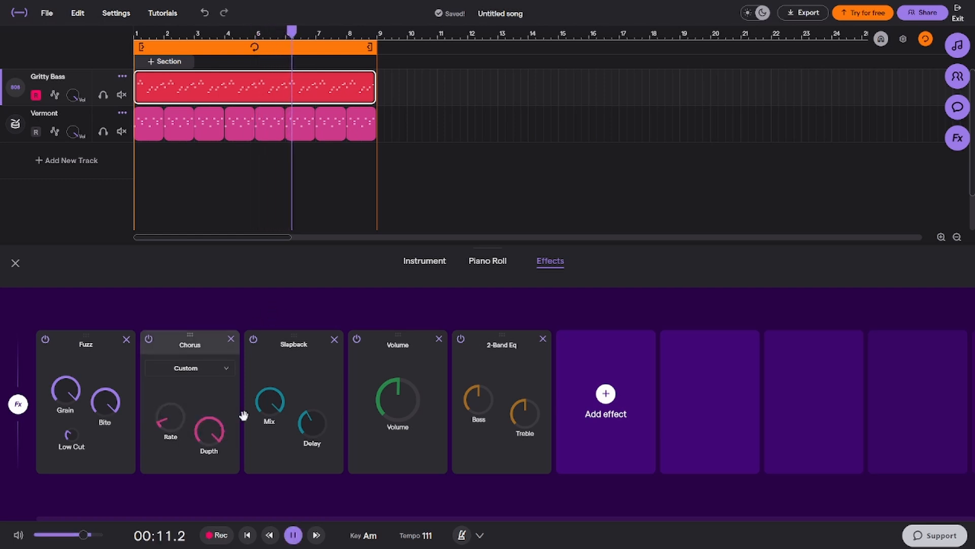
Lower the Volume effect slightly and raise the Fuzz effect's Low Cut, trying Grain at minimum before restoring it to maximum
drag(405, 389, 404, 388)
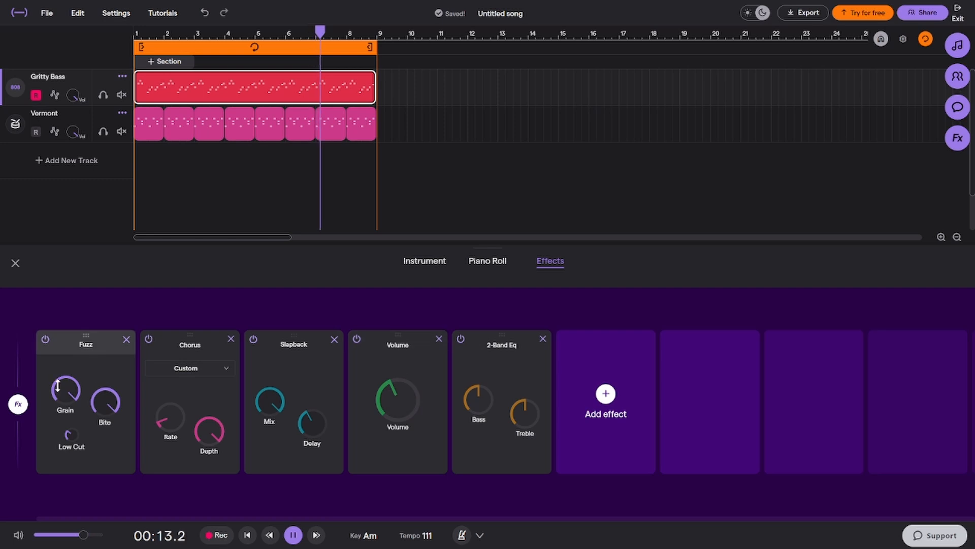
drag(66, 391, 37, 542)
drag(104, 402, 128, 336)
drag(72, 433, 145, 301)
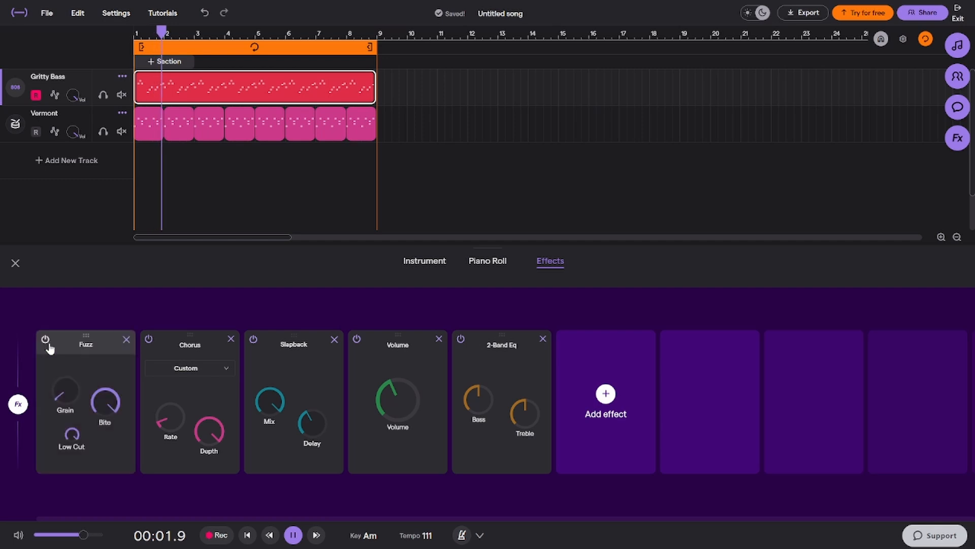
drag(64, 390, 207, 244)
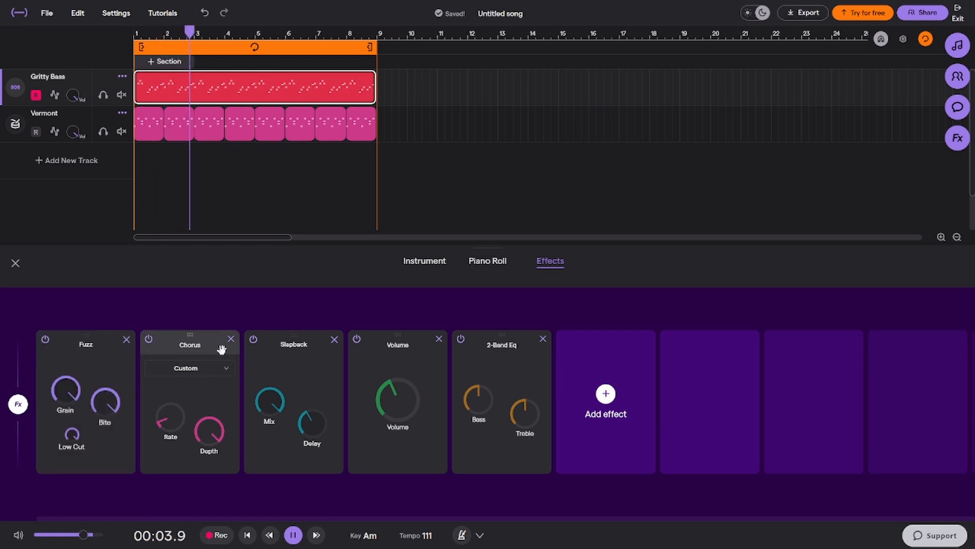
key(space)
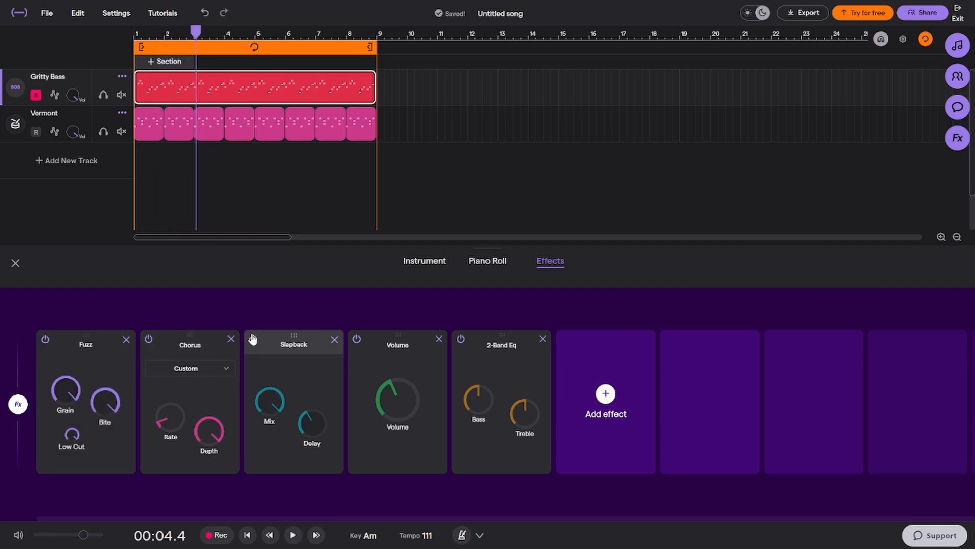
Turn the Slapback effect's mix and delay down to minimum, and remove the effect from the bass track
drag(269, 389, 302, 519)
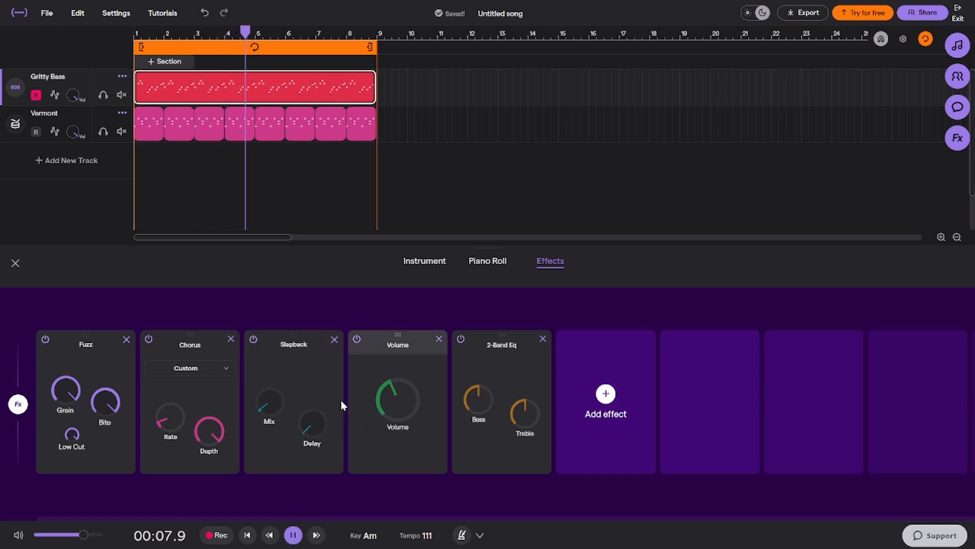
click(334, 339)
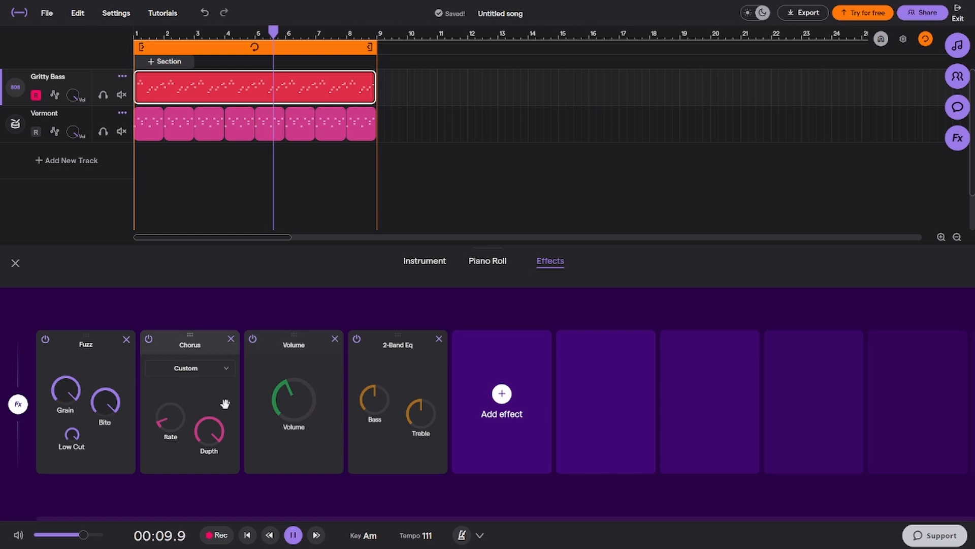
key(space)
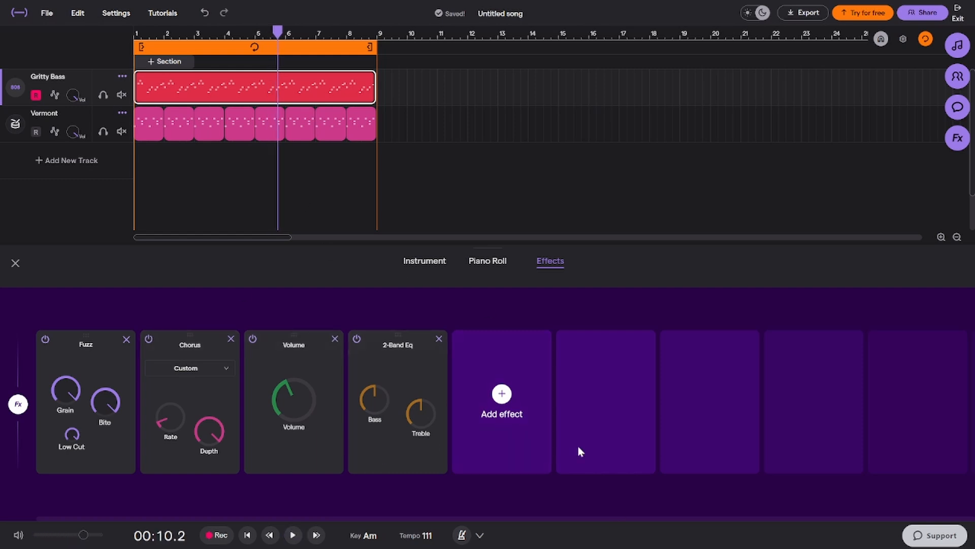
Try the Brighter effect from the Brightness category on the bass track, listen to the loop, and remove the effect
click(514, 428)
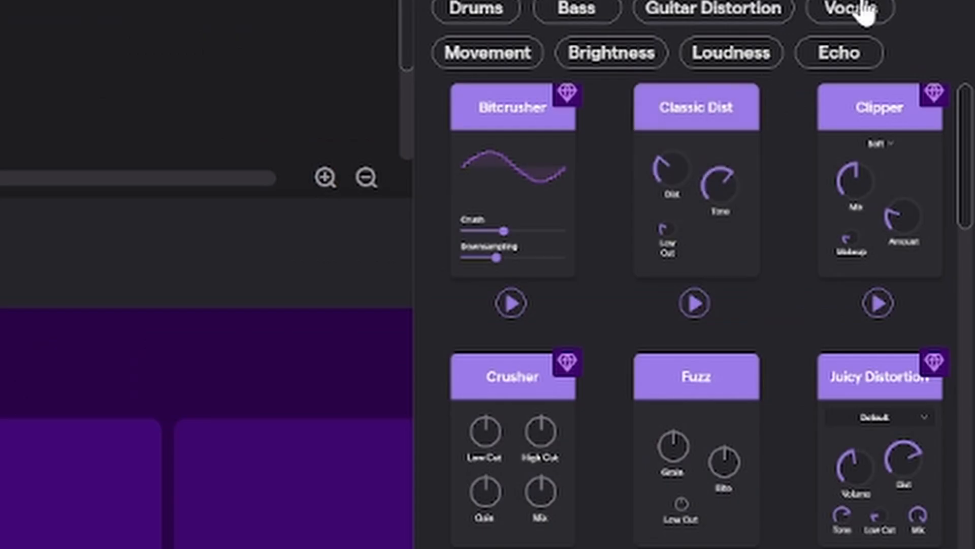
click(863, 12)
click(892, 12)
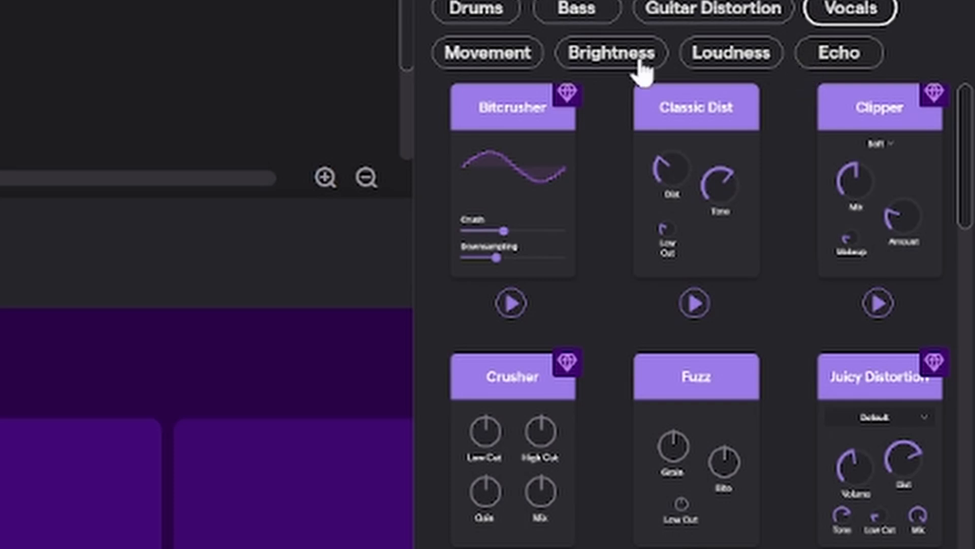
click(593, 66)
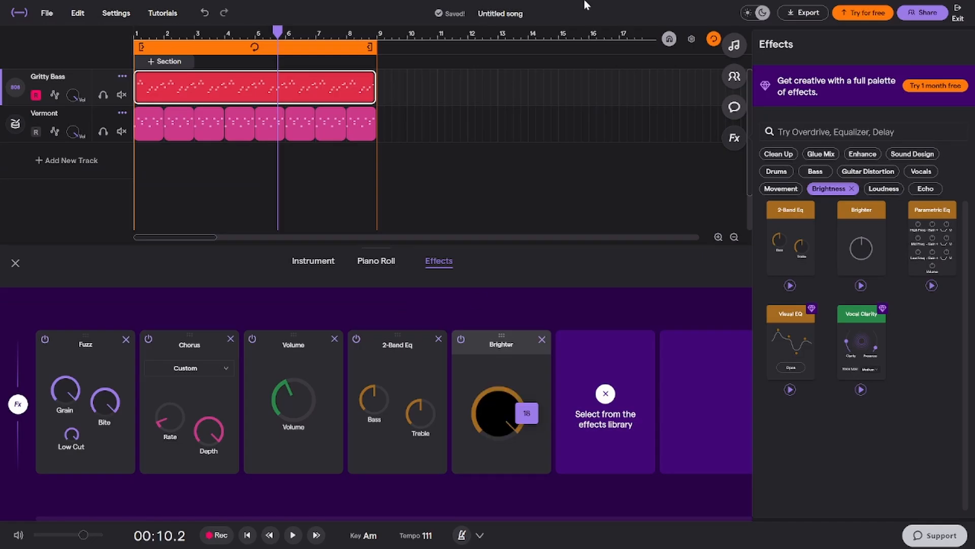
key(space)
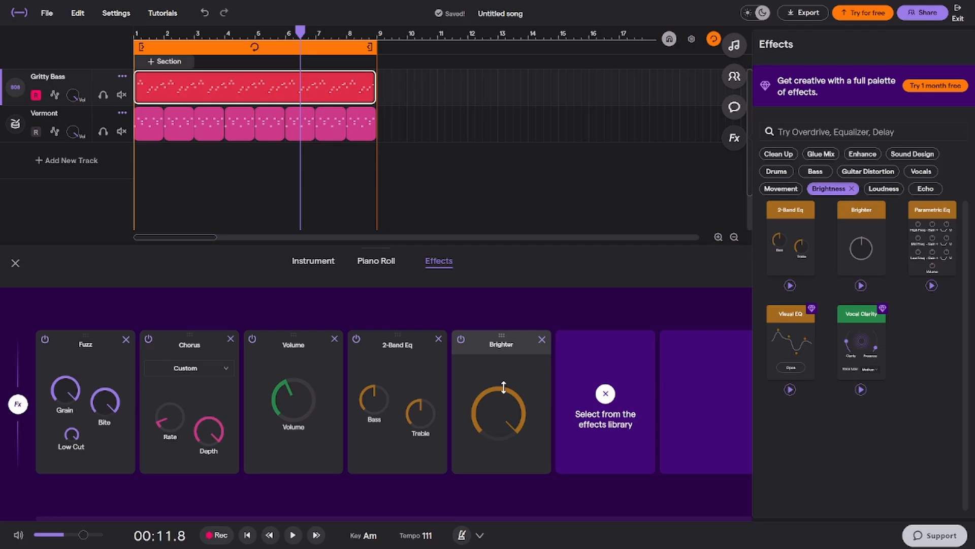
click(542, 339)
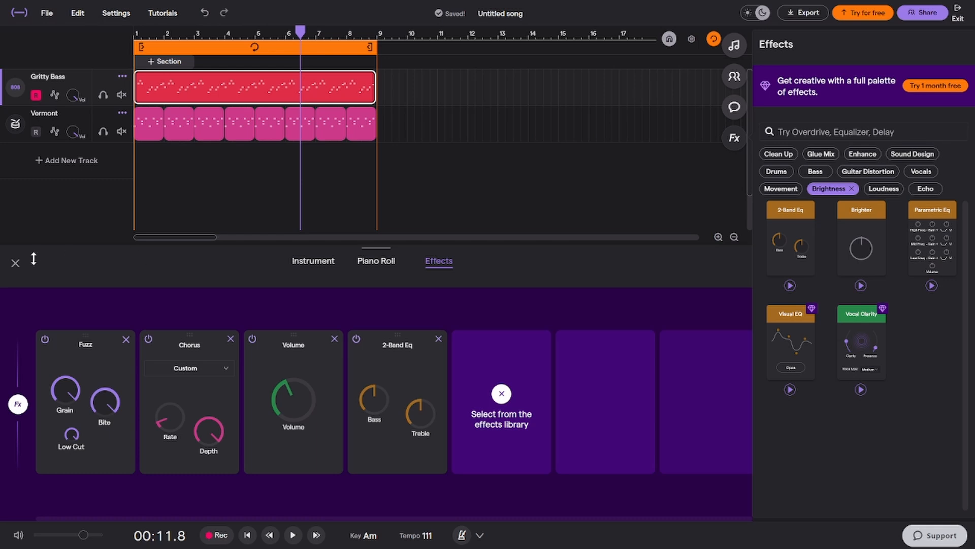
Close the effects editor and add a new Bass & 808 track, playing a note to test its sound
click(15, 263)
click(103, 170)
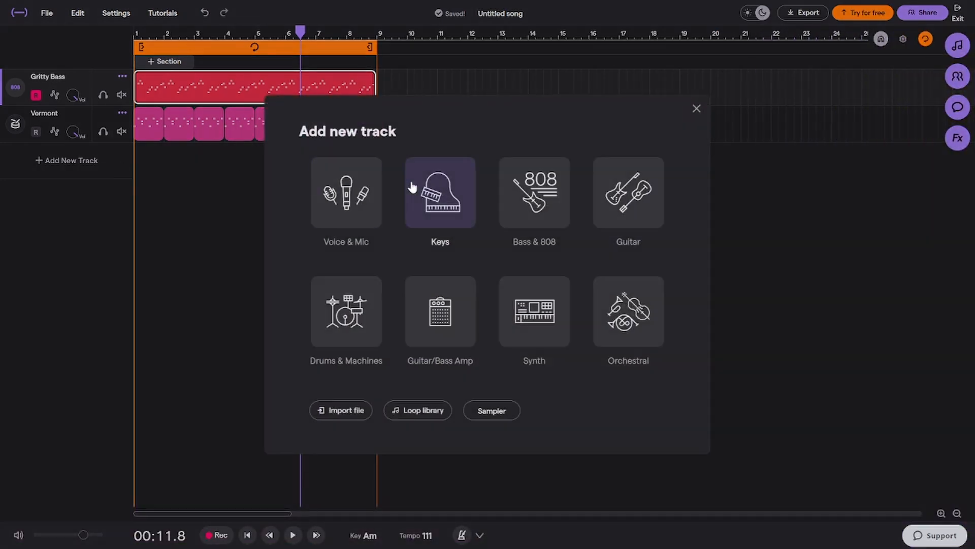
click(531, 210)
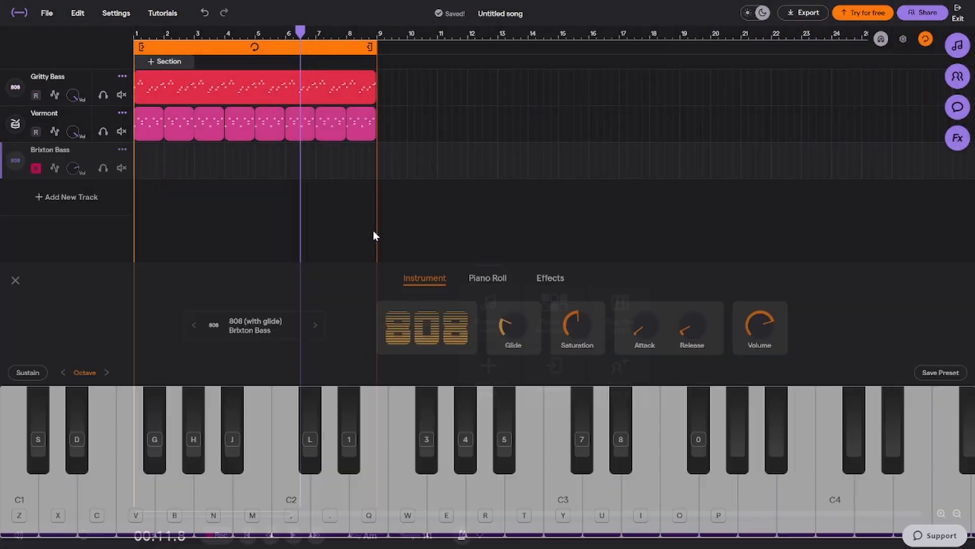
key(q)
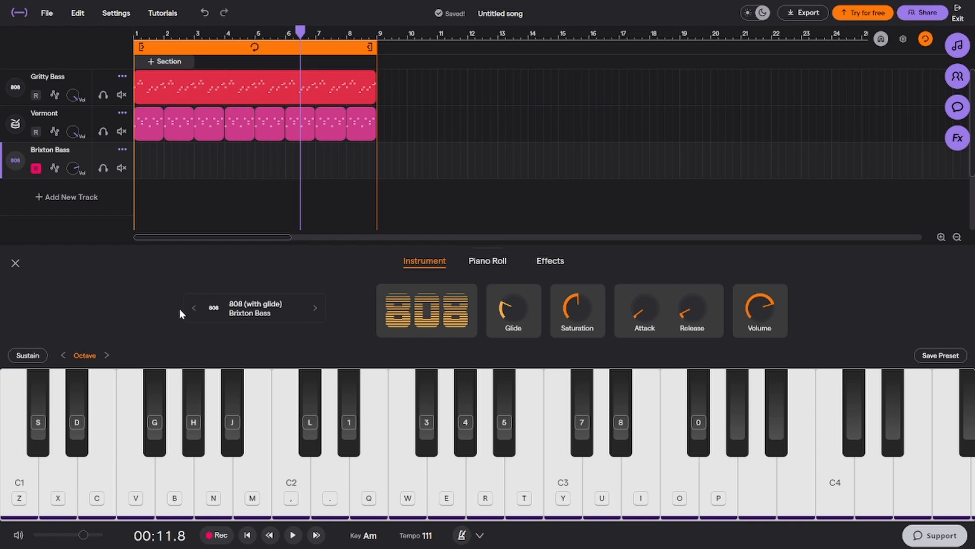
Audition the 808 Broad Stereo Dist preset on the new track and return to Brixton Bass
click(193, 308)
click(279, 426)
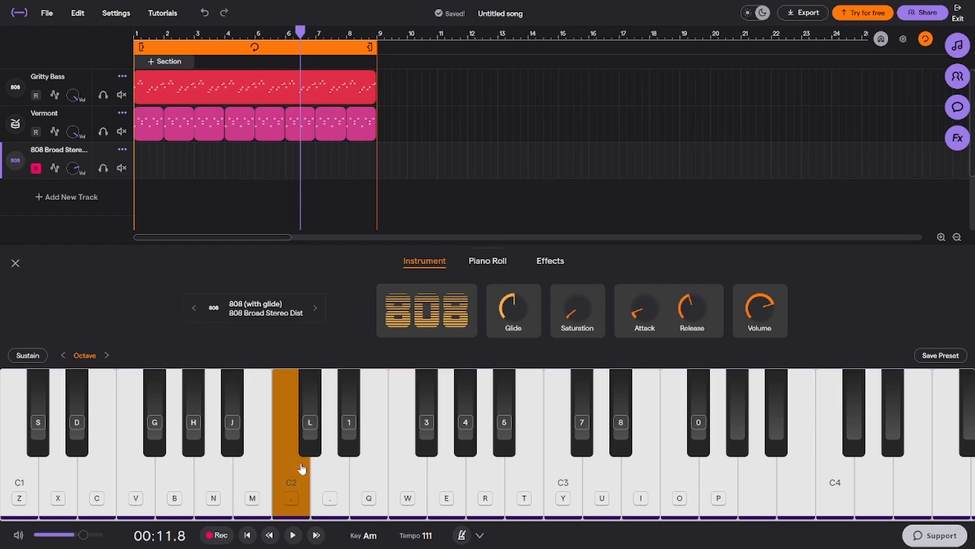
click(316, 308)
Raise Brixton Bass's Glide to about halfway and its Volume to maximum after testing a note
click(362, 451)
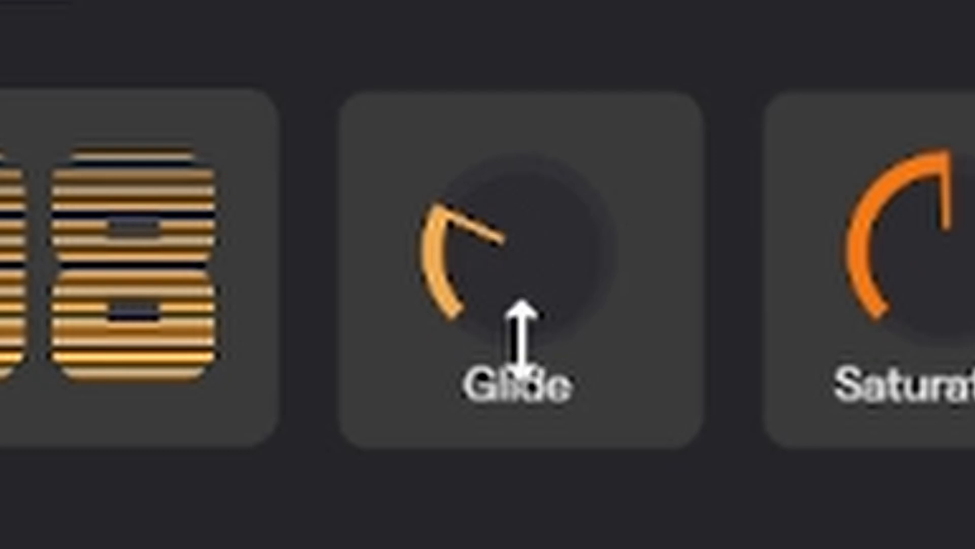
drag(513, 321, 518, 290)
drag(551, 130, 524, 64)
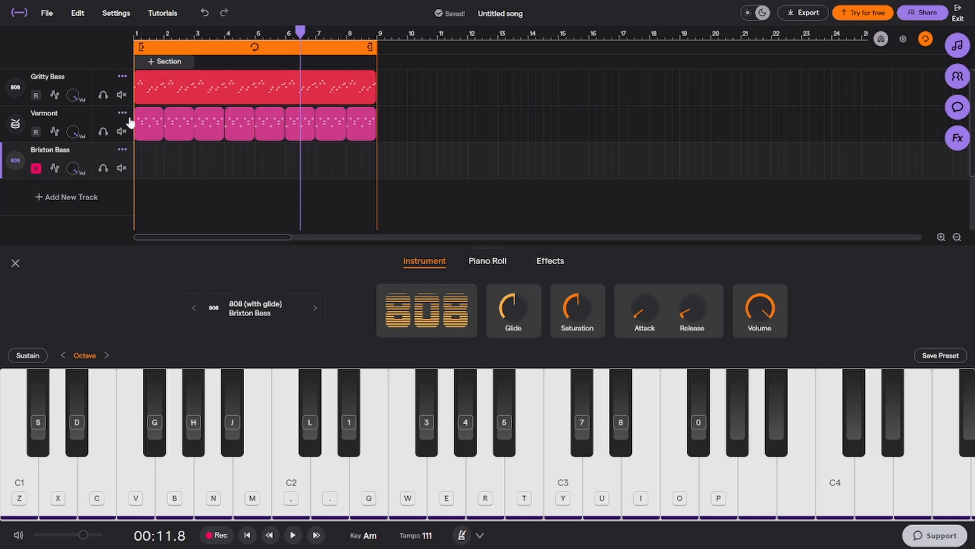
Create a region at bar 1 of the Brixton Bass track and extend it to cover all eight loop bars
mouse_move(139, 153)
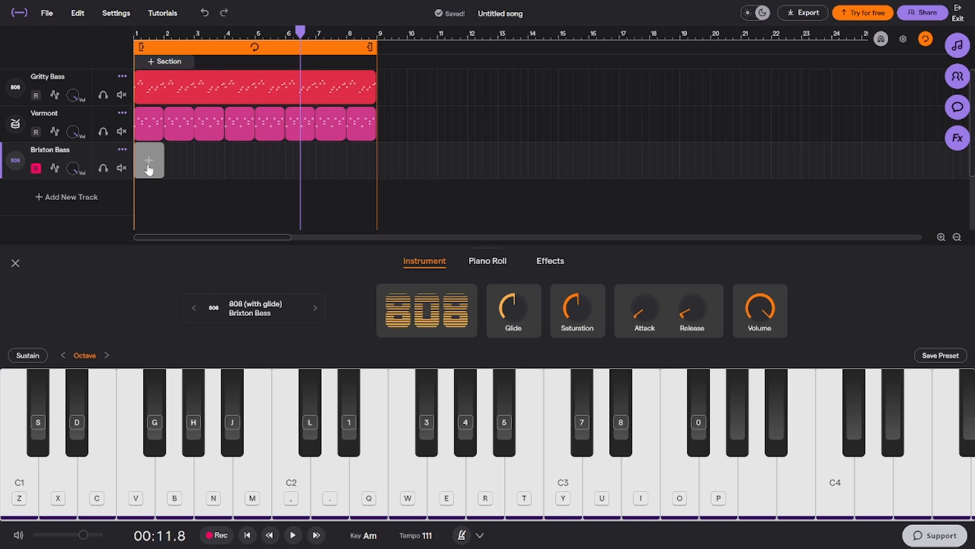
click(149, 162)
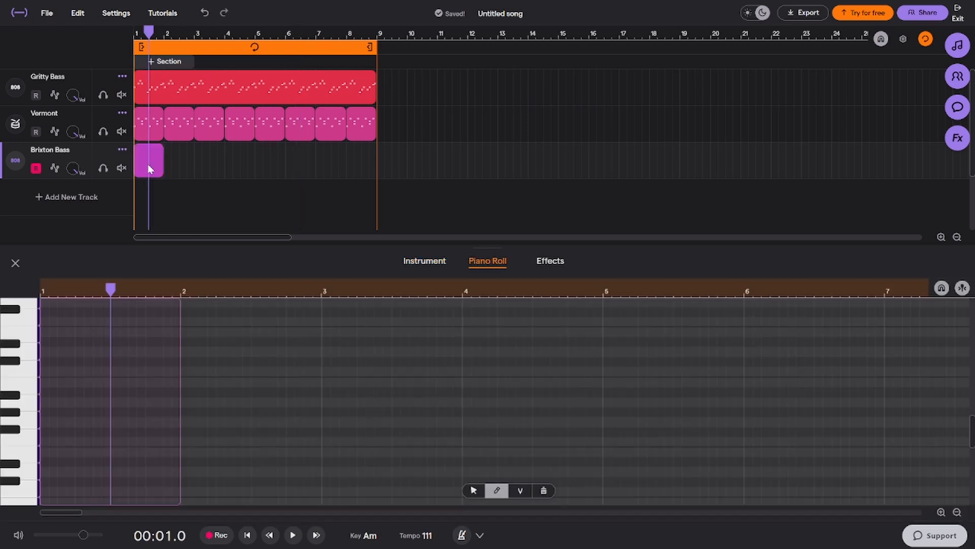
drag(163, 165, 354, 165)
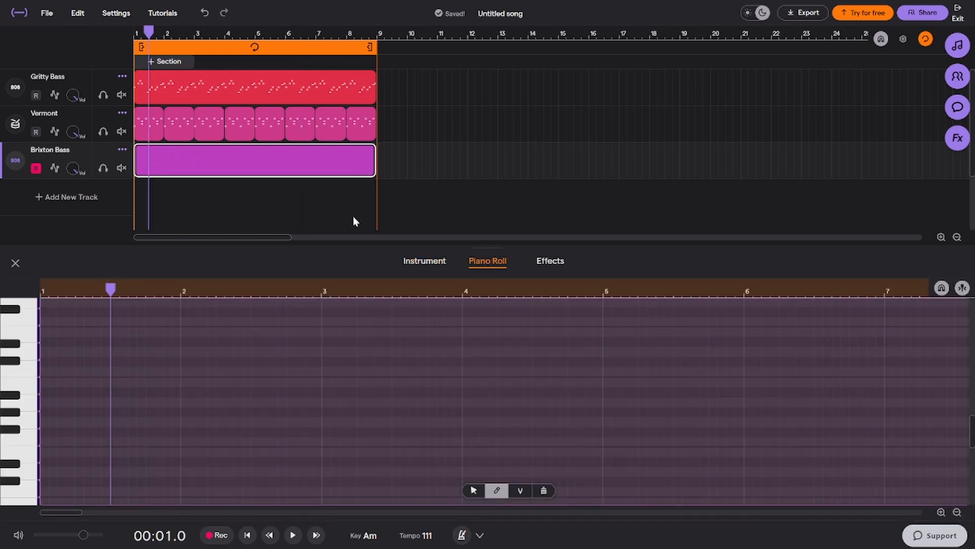
Draw a one-bar A4 note across bar 1 and a half-bar G4 note over the bar's second half
click(44, 403)
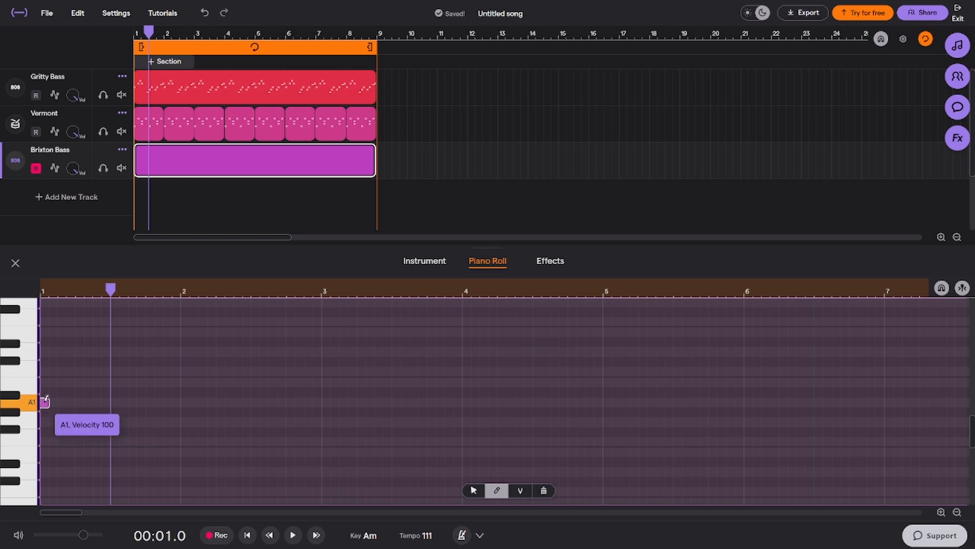
drag(44, 401, 180, 445)
click(124, 456)
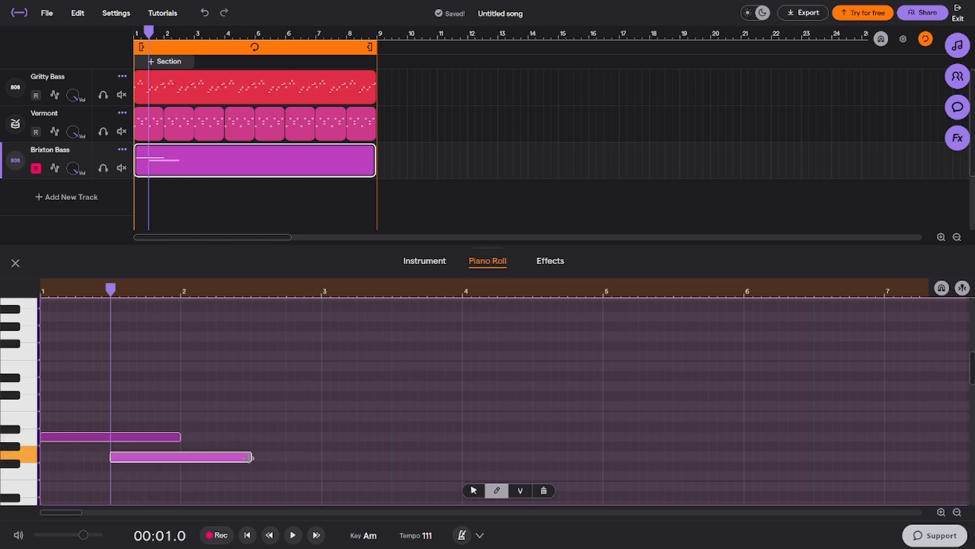
drag(249, 458, 184, 456)
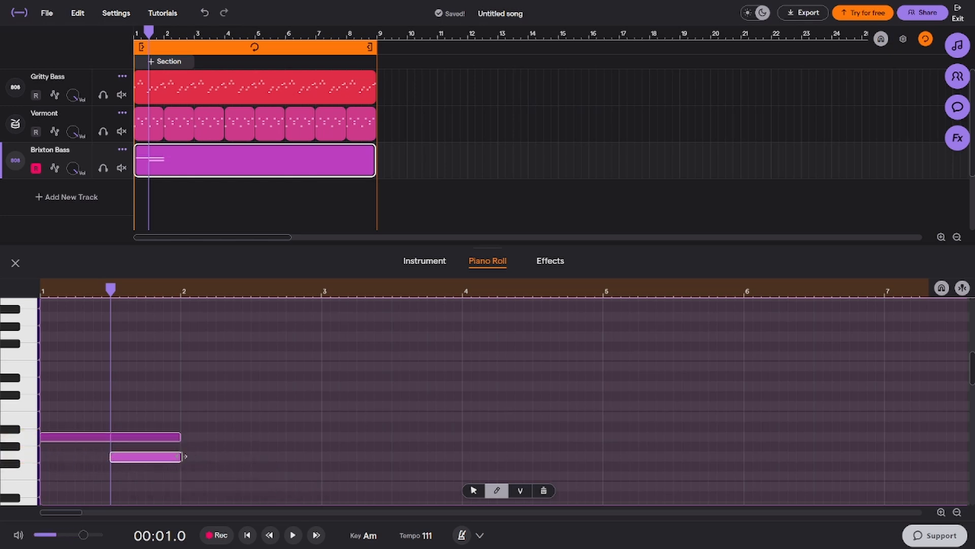
Play the bass notes with the loop from the beginning and return the playhead to the start
click(247, 539)
key(space)
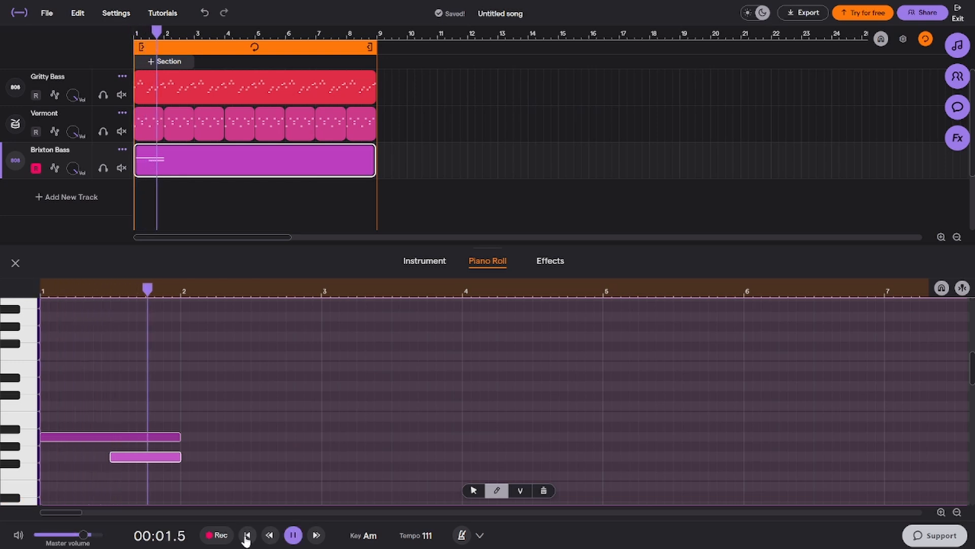
key(space)
click(247, 535)
click(213, 427)
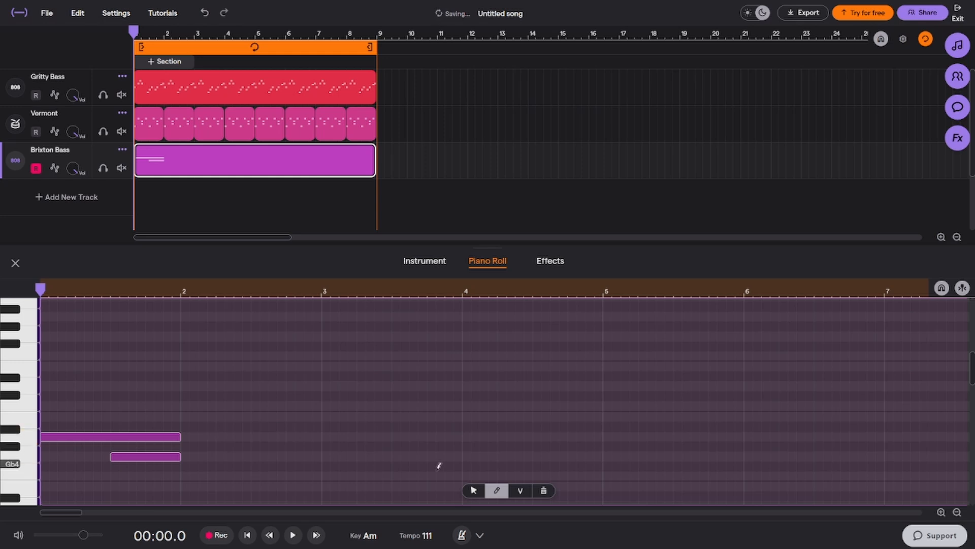
Select both bass notes in bar 1, copy them, and paste them repeatedly from bar 2 through bar 8
click(473, 490)
drag(268, 384, 100, 500)
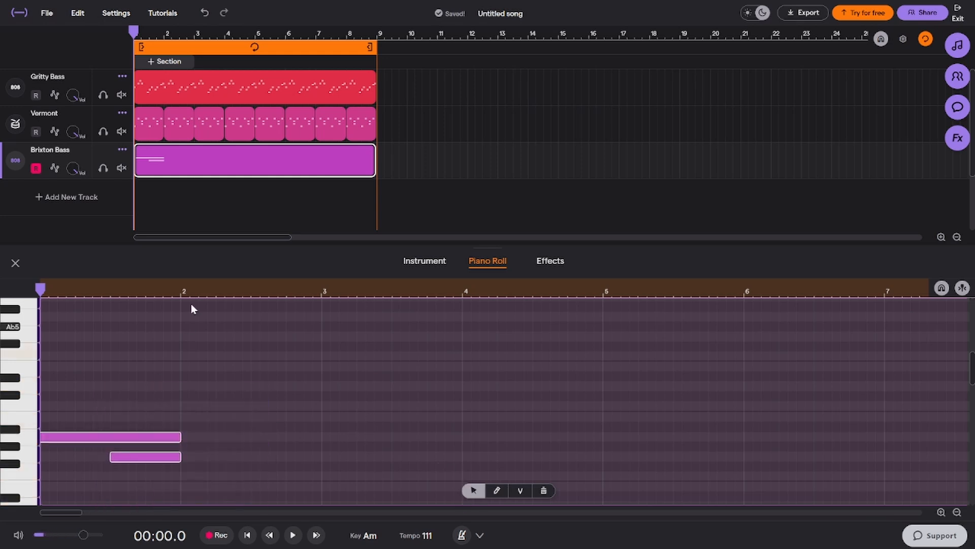
drag(191, 290, 180, 293)
key(ctrl+v)
key(ctrl+v)
key(ctrl+v)
key(ctrl+v)
key(ctrl+v)
key(ctrl+v)
key(ctrl+v)
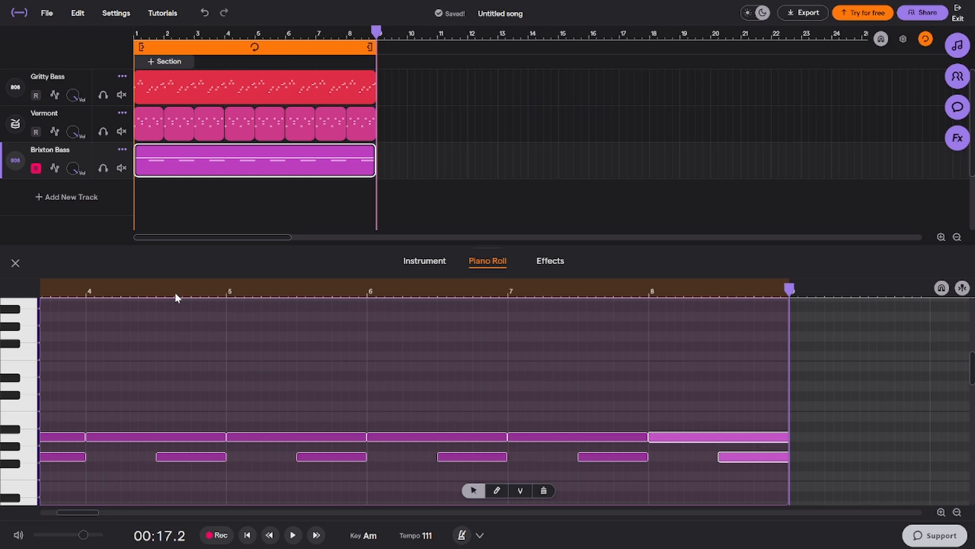
Listen to the full loop with the new bass line, and solo the Brixton Bass track to play it alone
key(space)
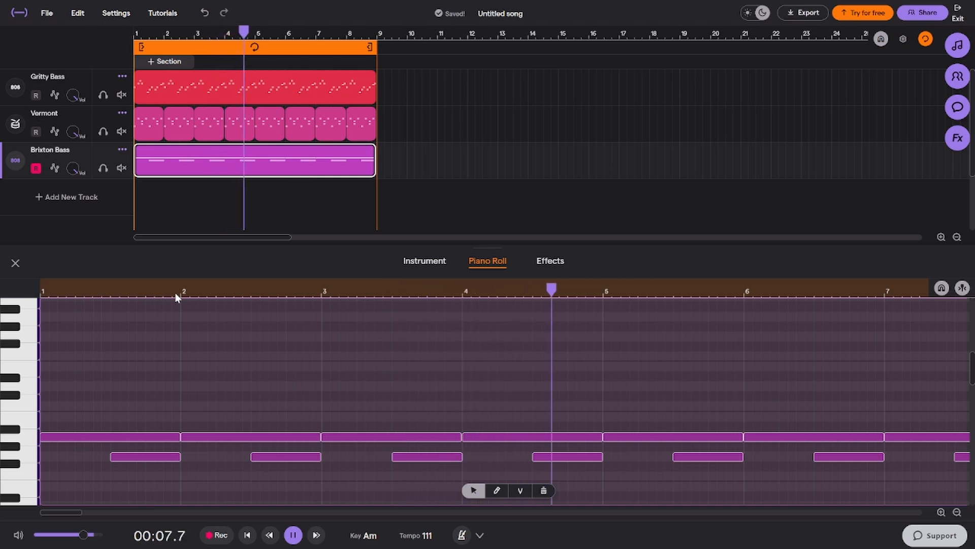
key(space)
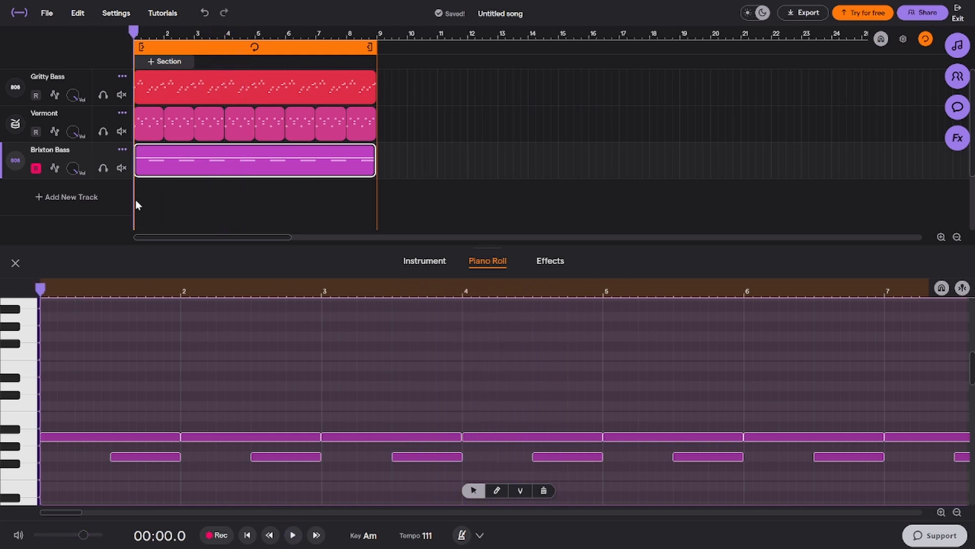
click(103, 167)
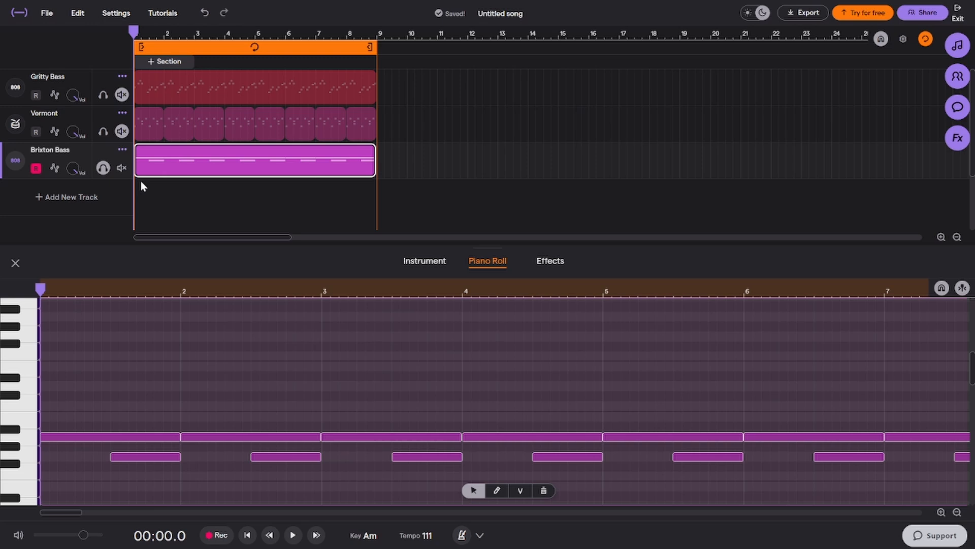
key(space)
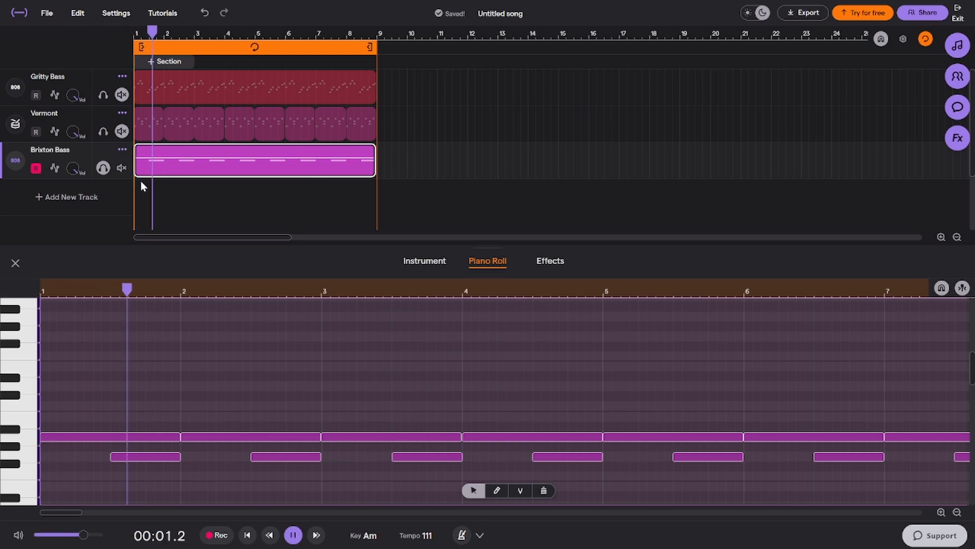
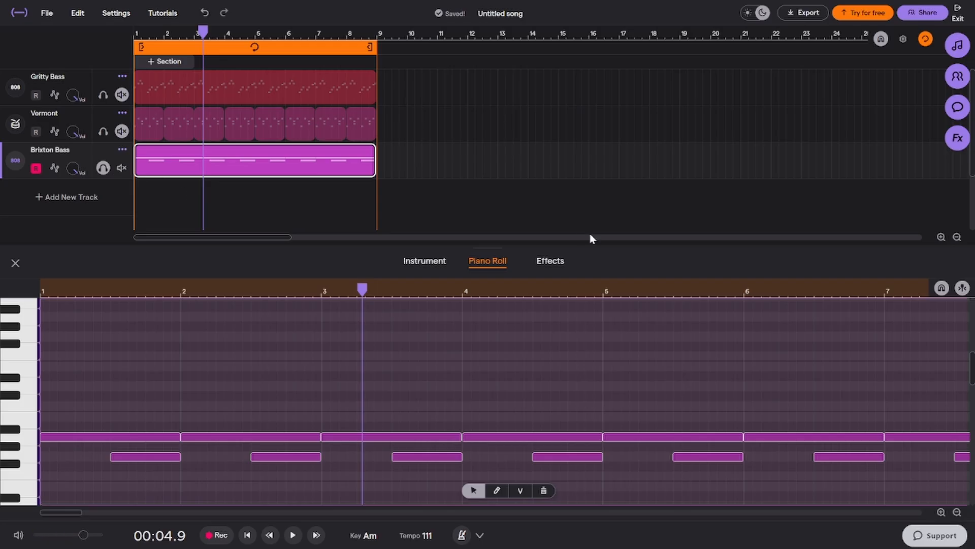
View the Brixton Bass track's effects, then play the soloed bass line from the beginning
click(550, 262)
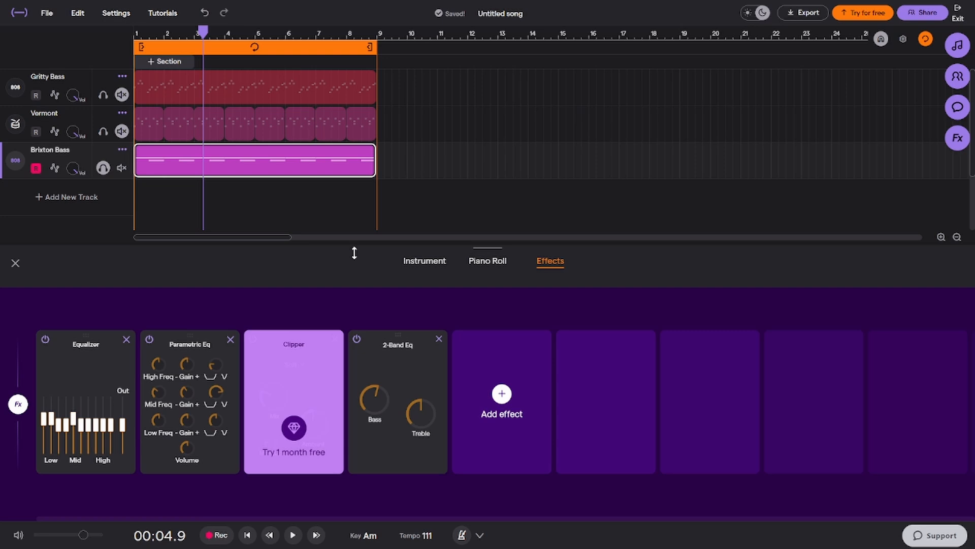
click(247, 535)
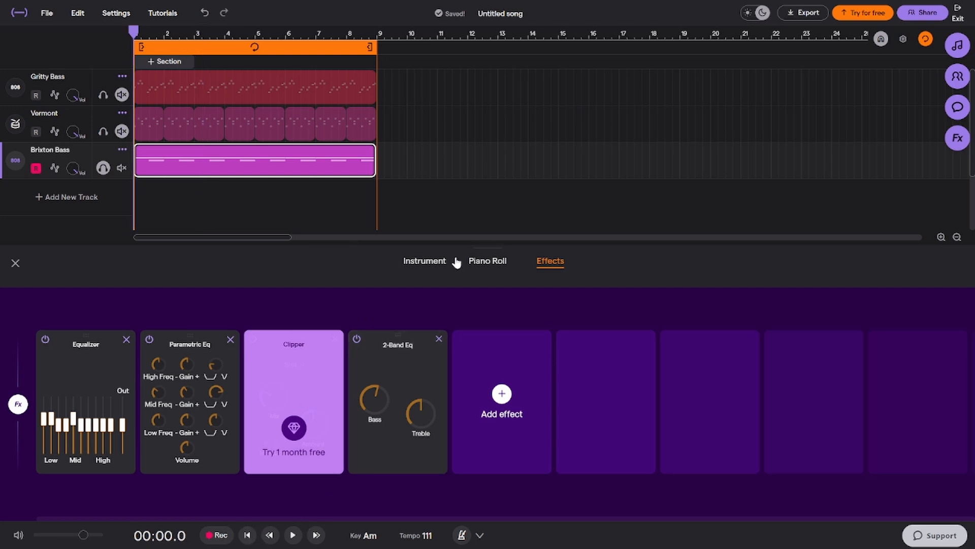
click(435, 265)
click(507, 264)
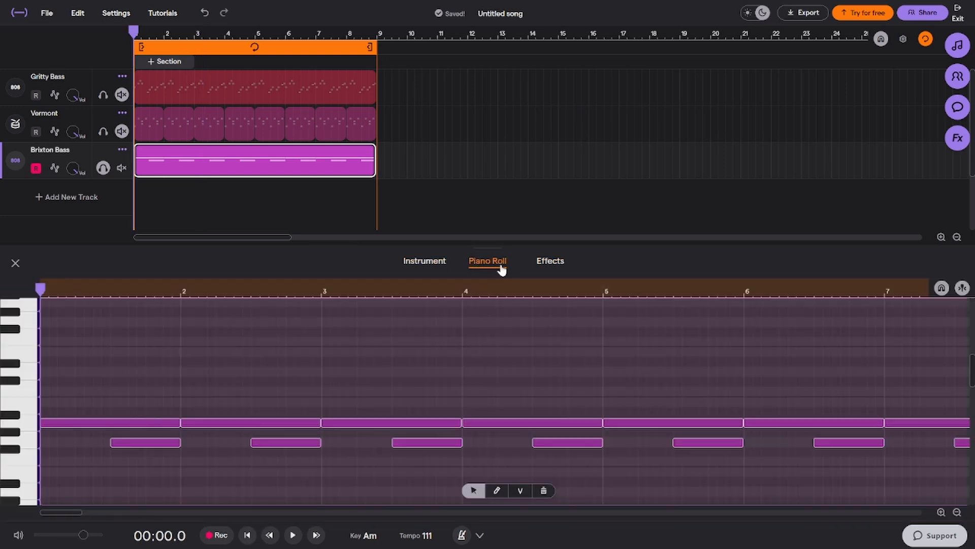
key(space)
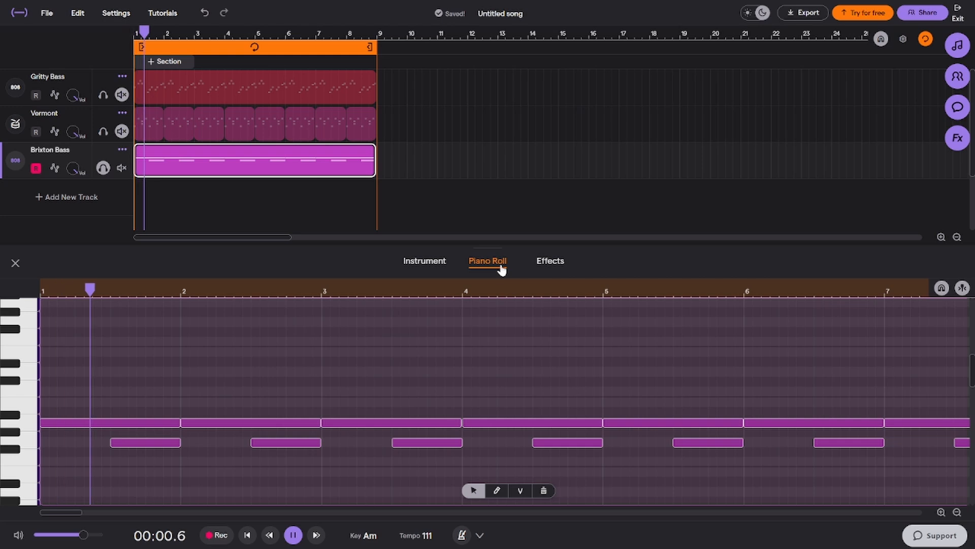
key(space)
Add a Fuzz effect from the Guitar Distortion category to the Brixton Bass effects chain
click(549, 261)
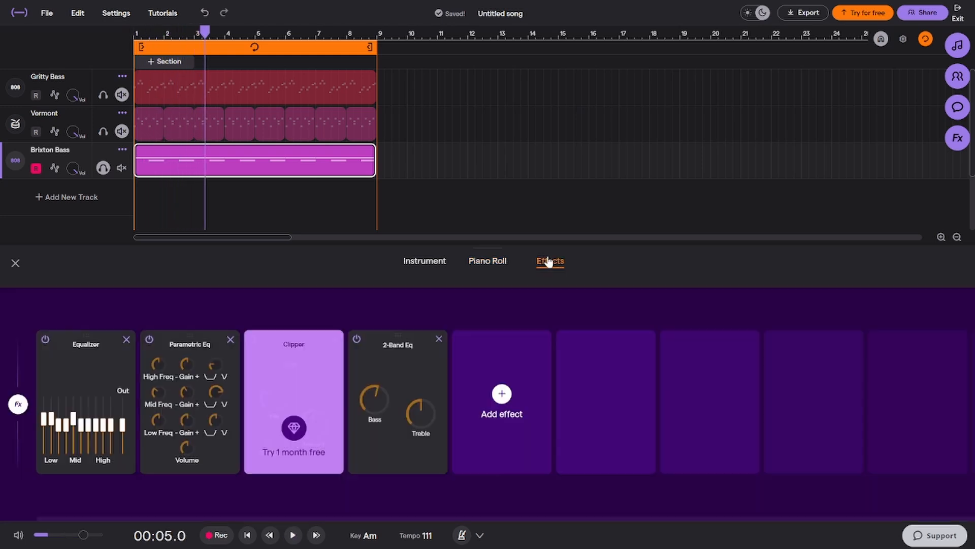
click(335, 344)
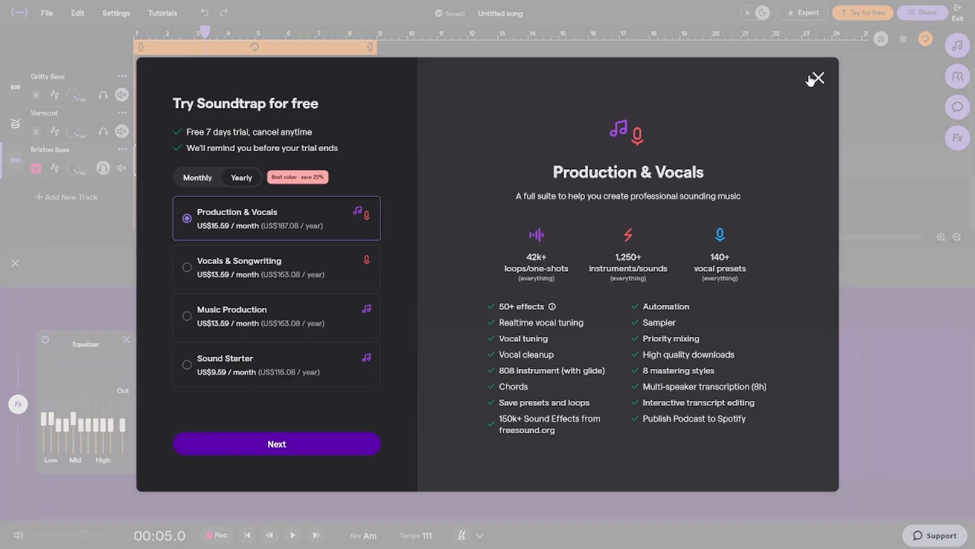
click(813, 80)
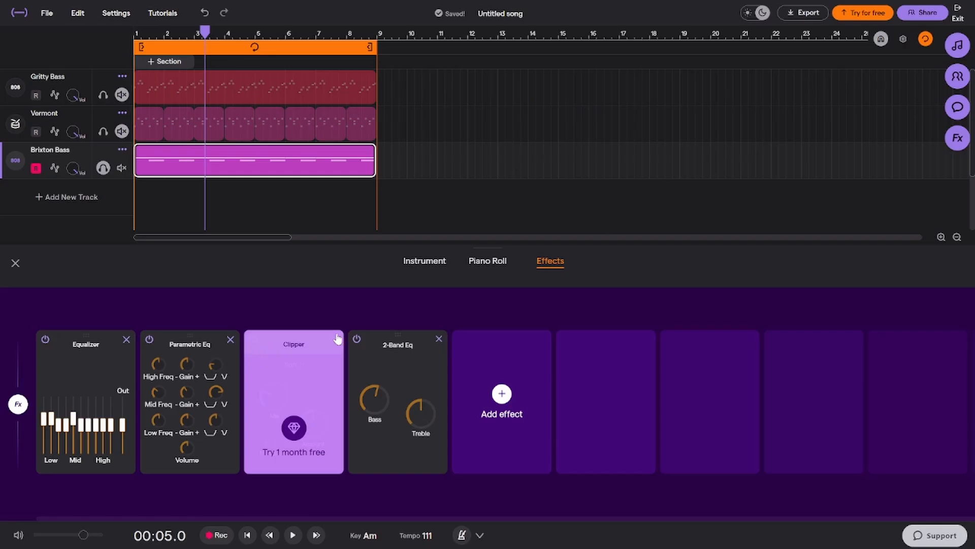
click(549, 410)
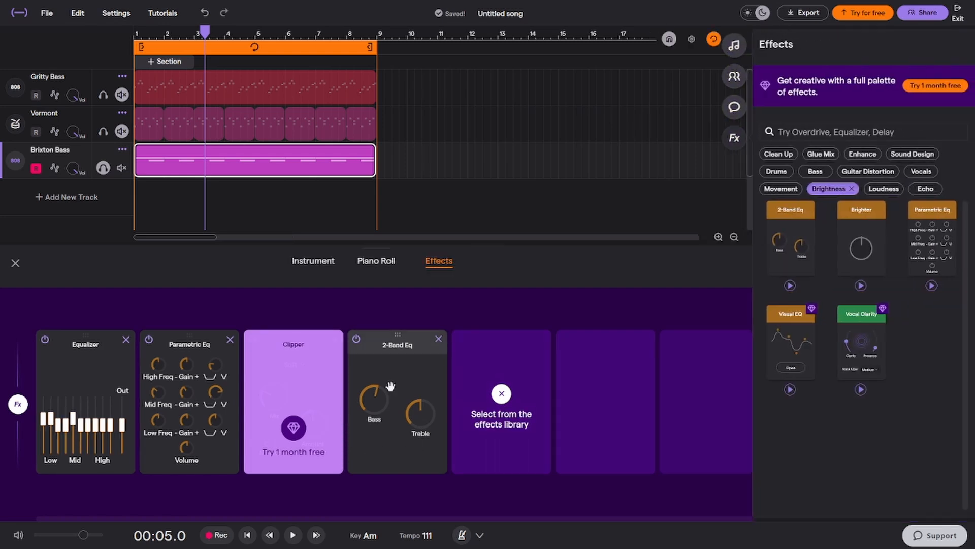
click(851, 188)
click(868, 173)
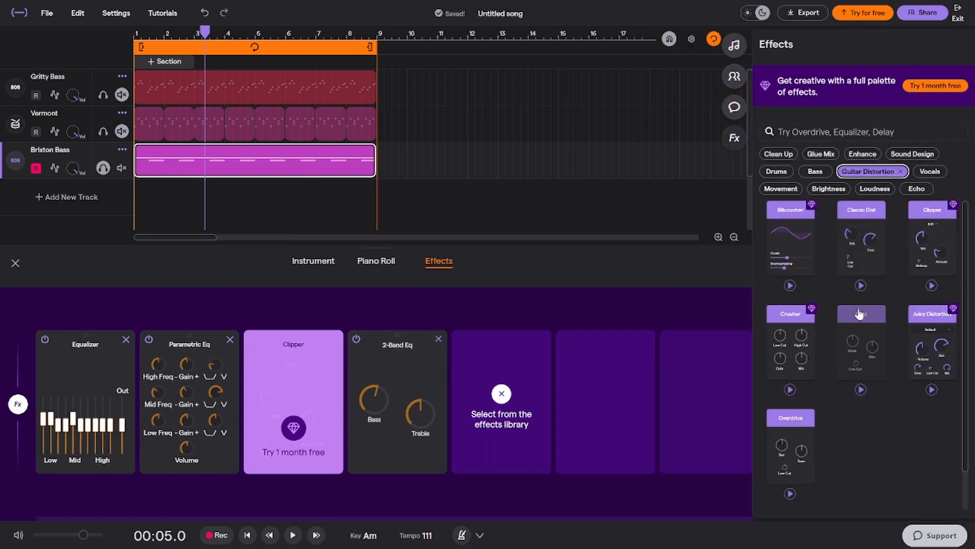
click(858, 313)
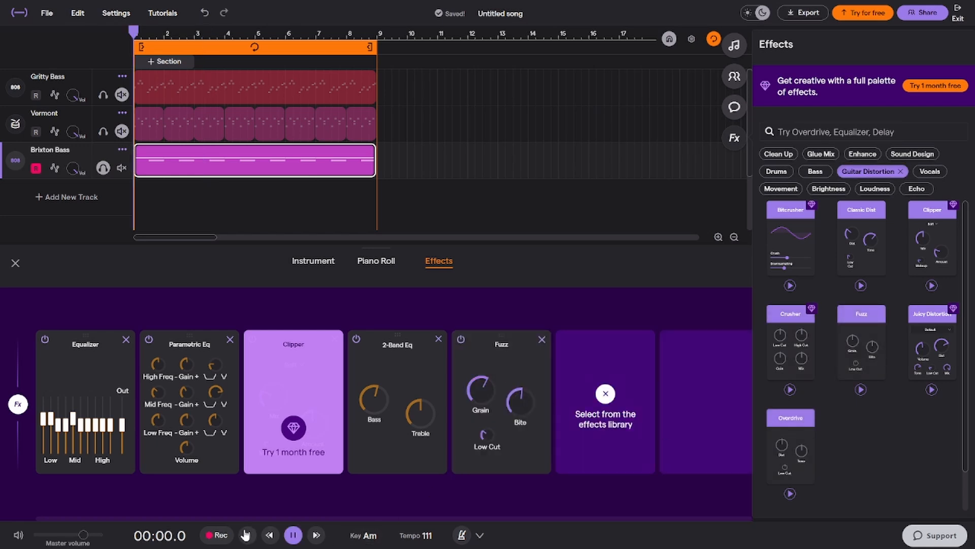
While the bass plays from the start, turn the Fuzz Grain up to maximum and lower its Bite
drag(481, 381, 504, 340)
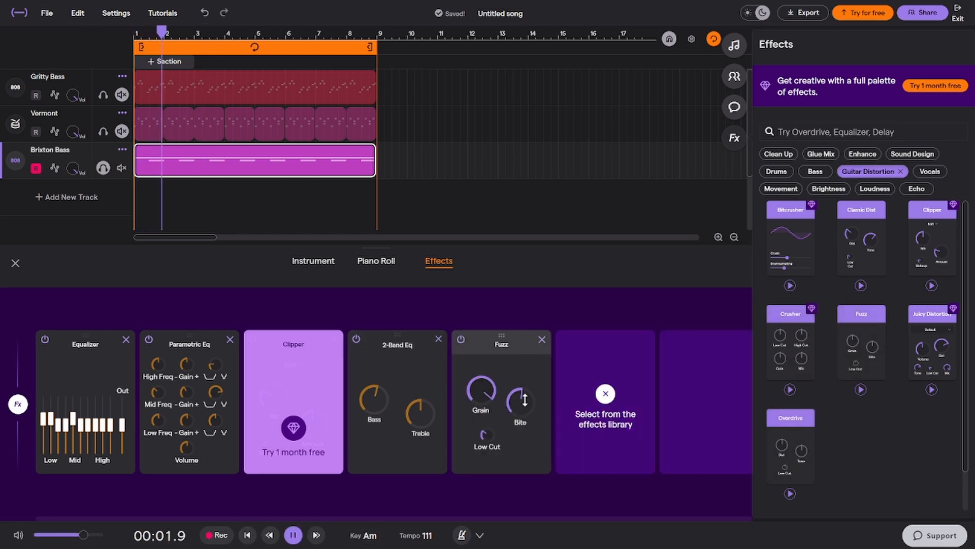
drag(524, 400, 511, 437)
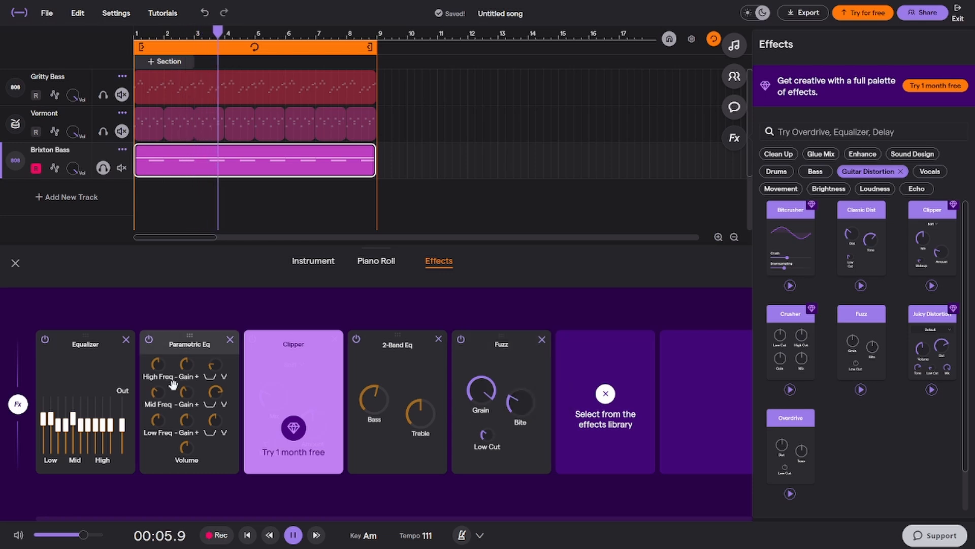
Raise the Parametric Eq's high-band width and mid gain, and redraw the Equalizer's band sliders into an uneven curve
drag(215, 365, 242, 312)
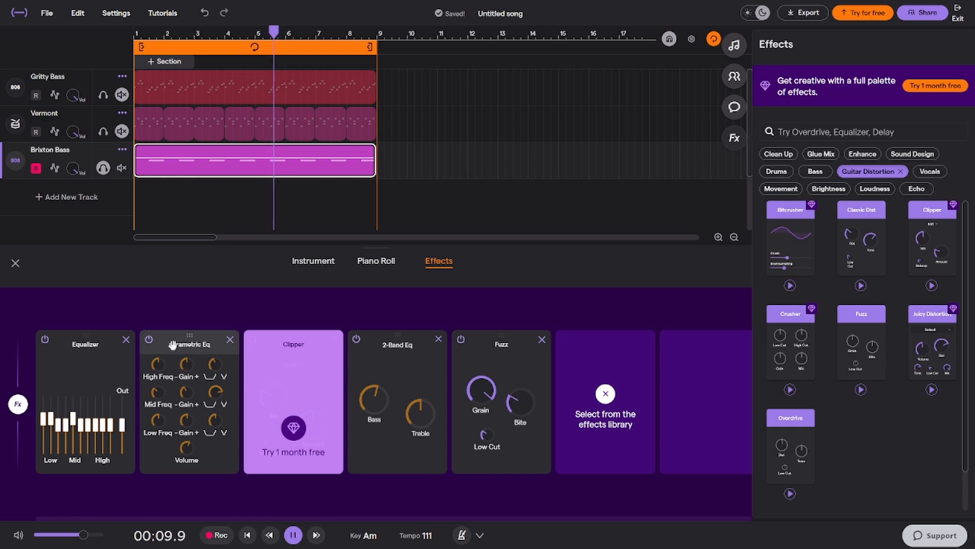
drag(187, 392, 231, 337)
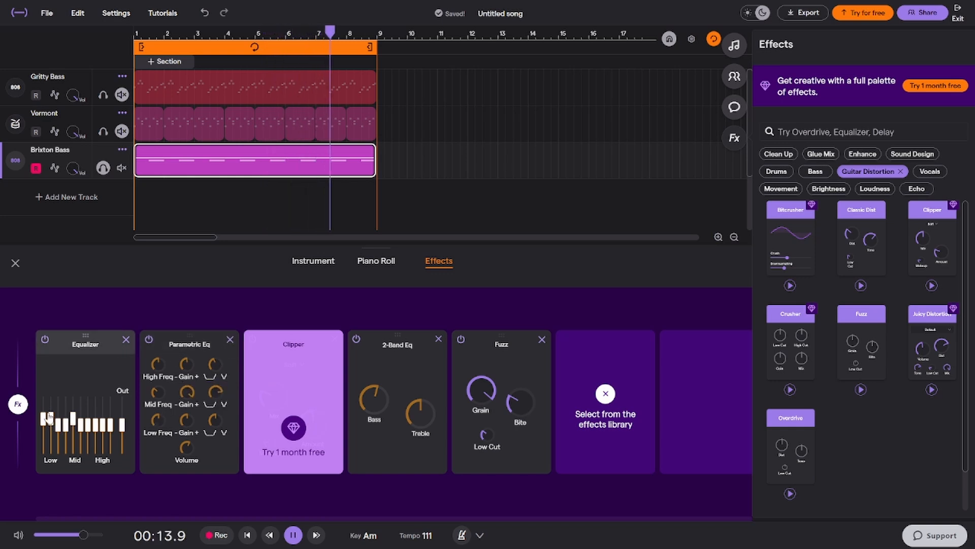
mouse_move(43, 418)
mouse_down()
mouse_move(43, 407)
mouse_move(104, 421)
mouse_move(91, 390)
mouse_up()
mouse_move(96, 423)
mouse_down()
mouse_move(97, 412)
mouse_move(66, 426)
mouse_move(66, 441)
mouse_move(58, 414)
mouse_up()
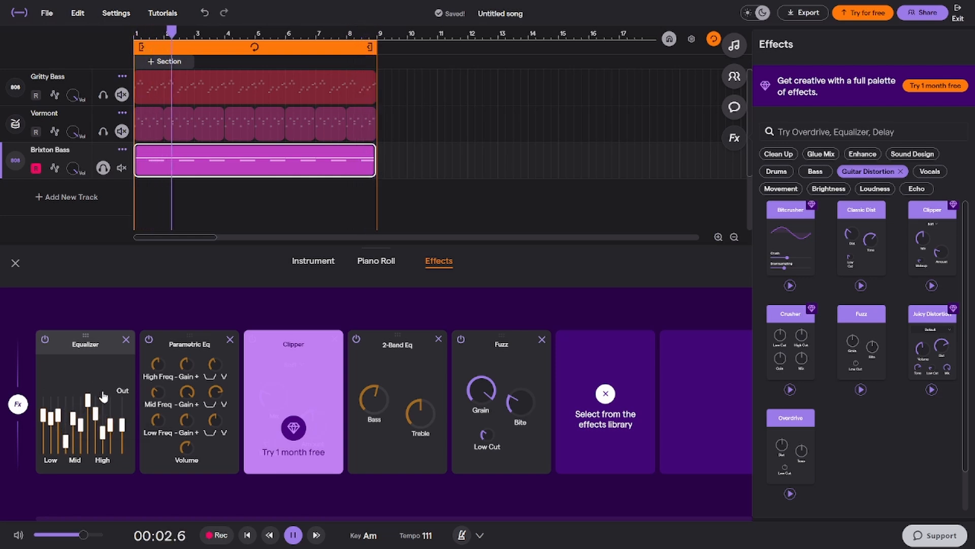
Close the bass track's editor, unsolo Brixton Bass, and listen to all tracks together
click(15, 263)
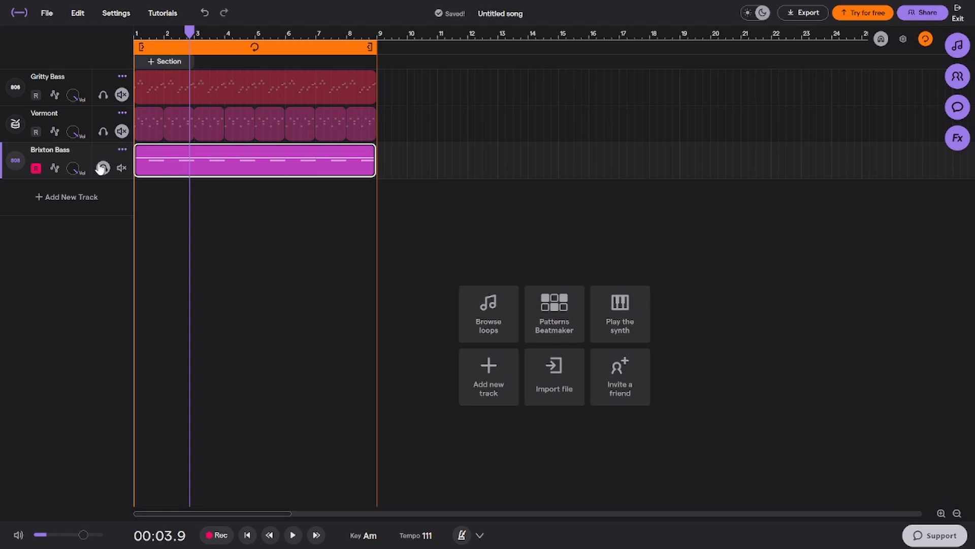
click(102, 168)
key(space)
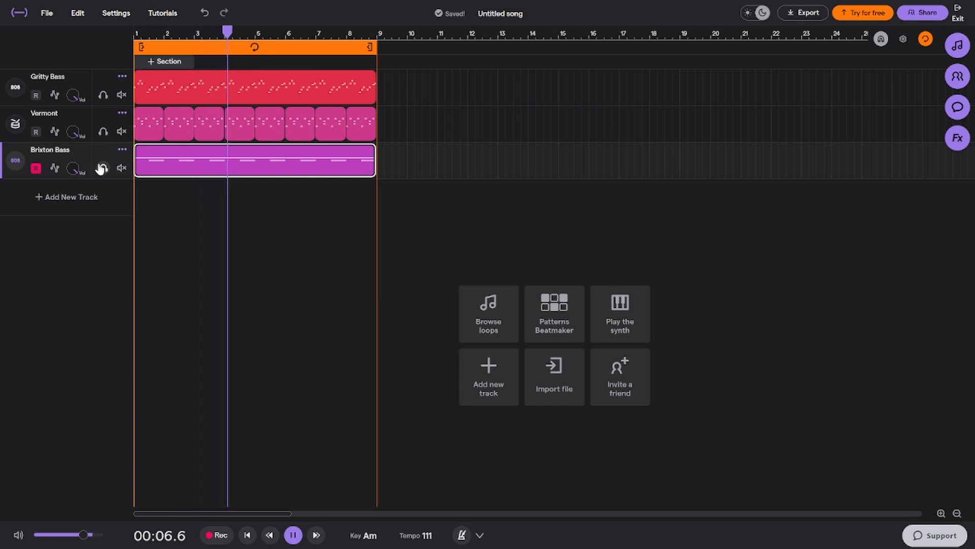
key(space)
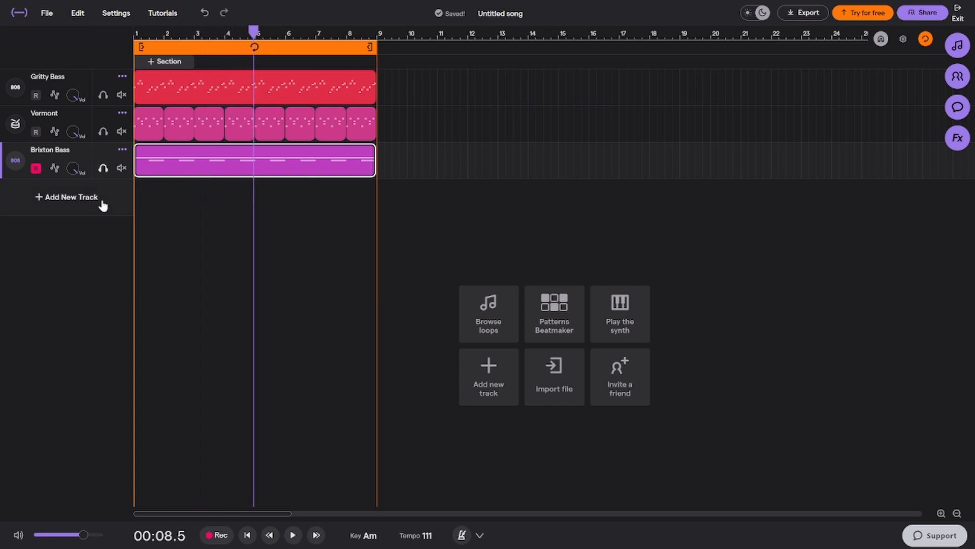
Add a Synth track and load the Crescent Rise preset from the Synths category
click(102, 201)
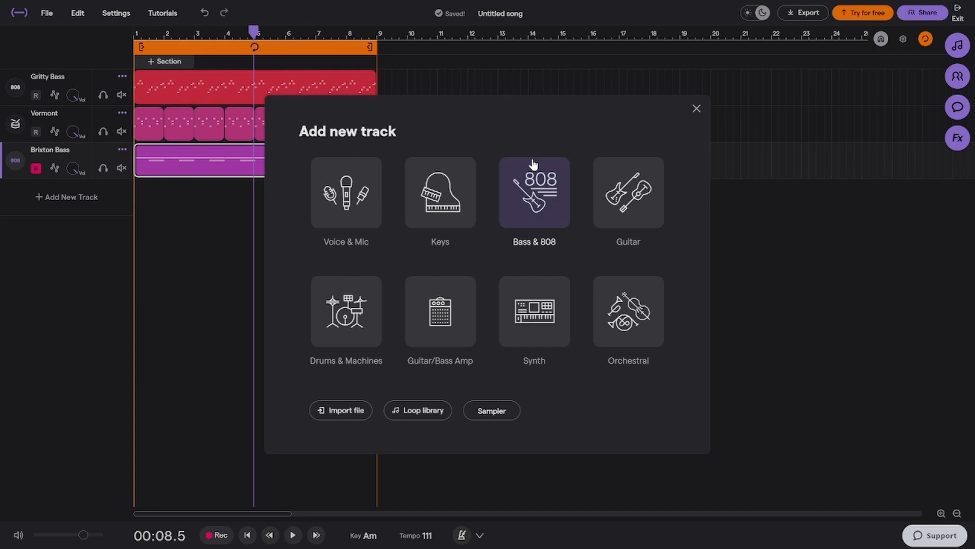
click(545, 340)
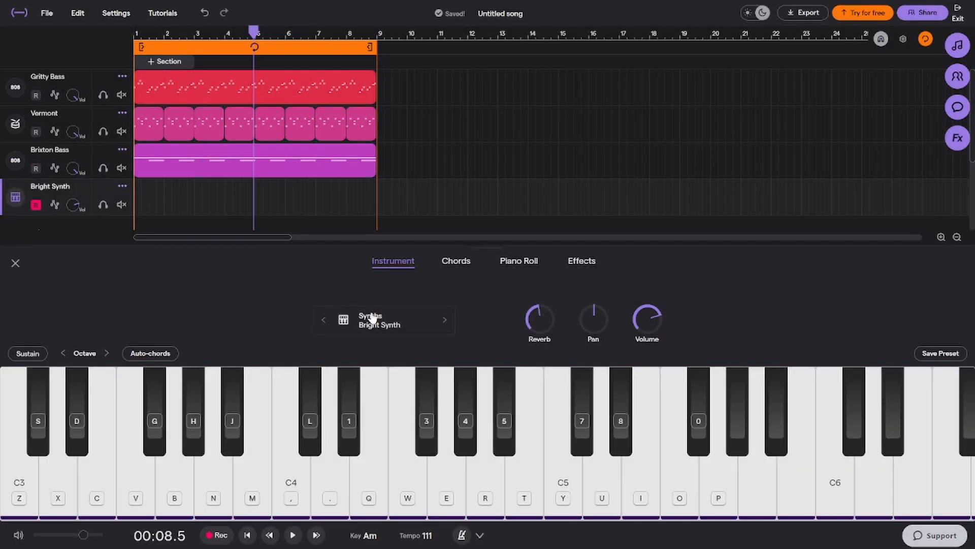
click(335, 319)
scroll(509, 332, down, 2)
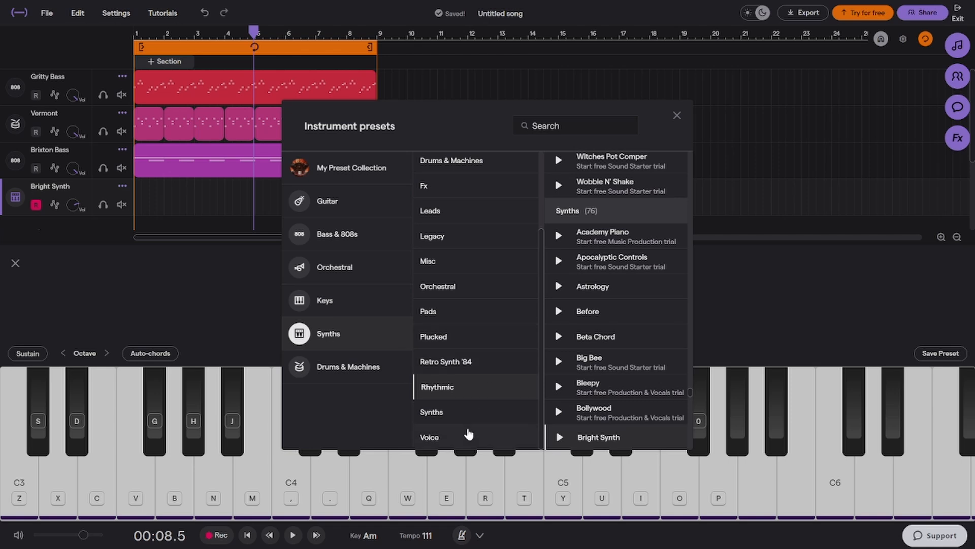
click(470, 412)
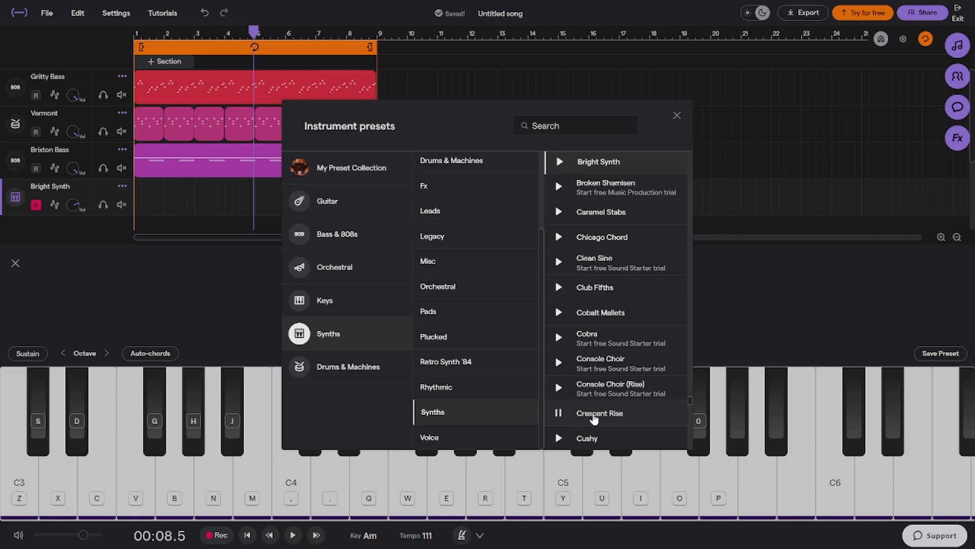
click(594, 414)
click(677, 115)
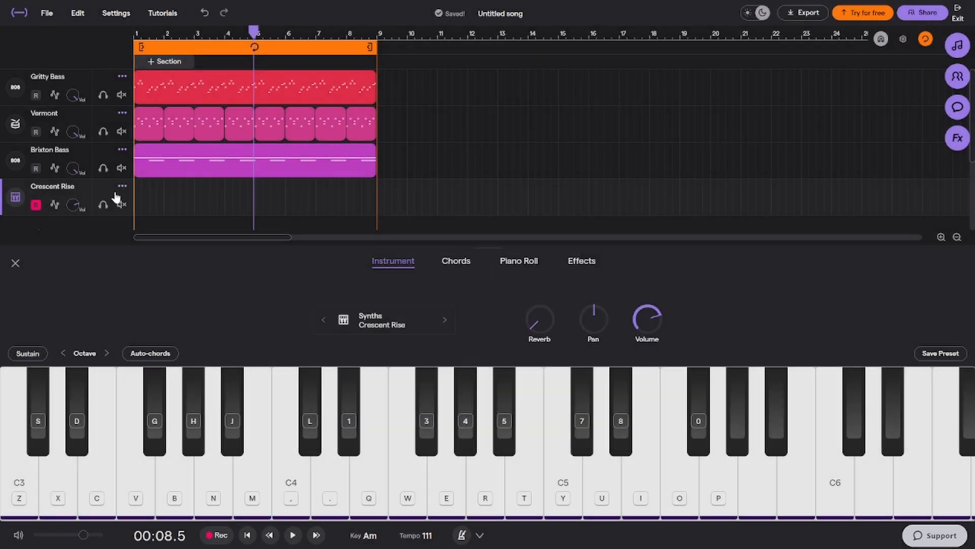
Create a region spanning bars 1 to 8 on the Crescent Rise track and fill bar 1 with consecutive A3 notes
click(147, 201)
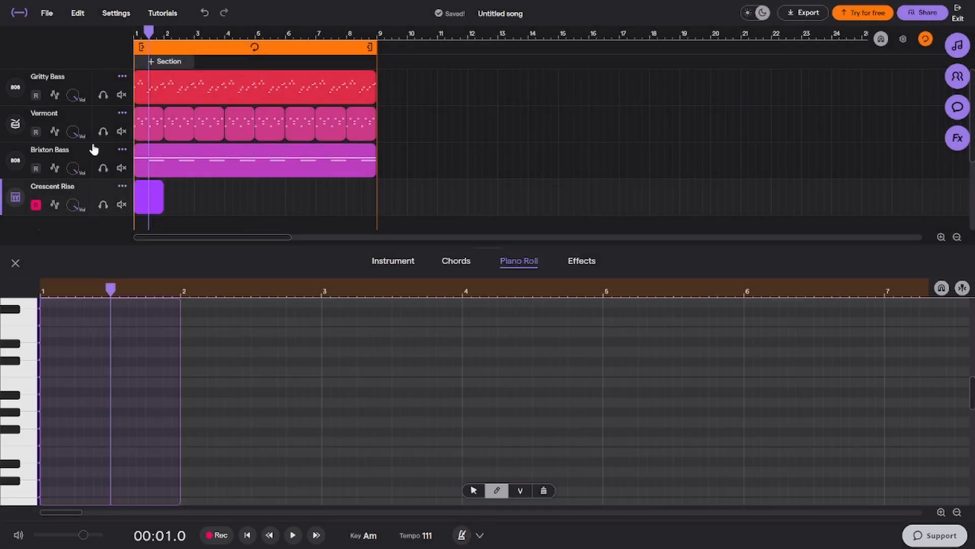
drag(159, 206, 360, 190)
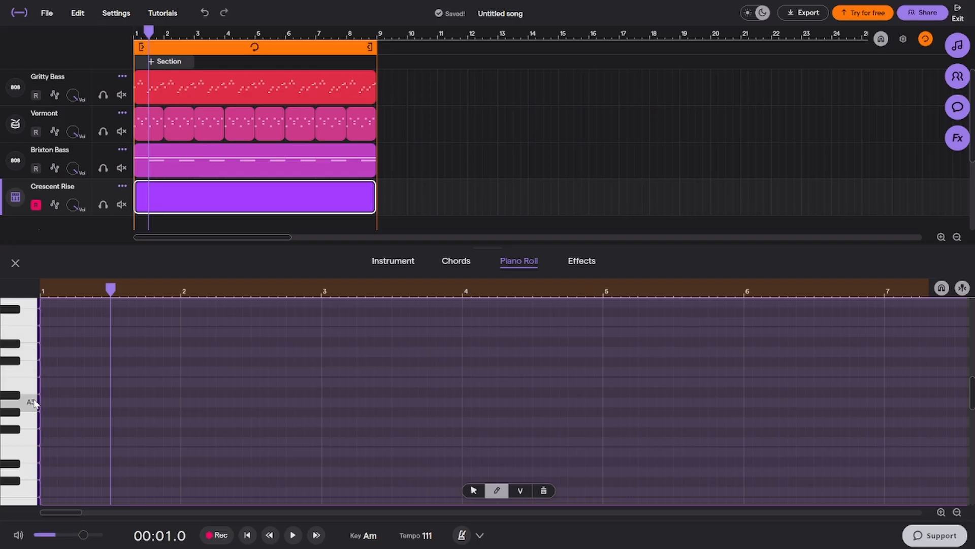
drag(51, 402, 106, 402)
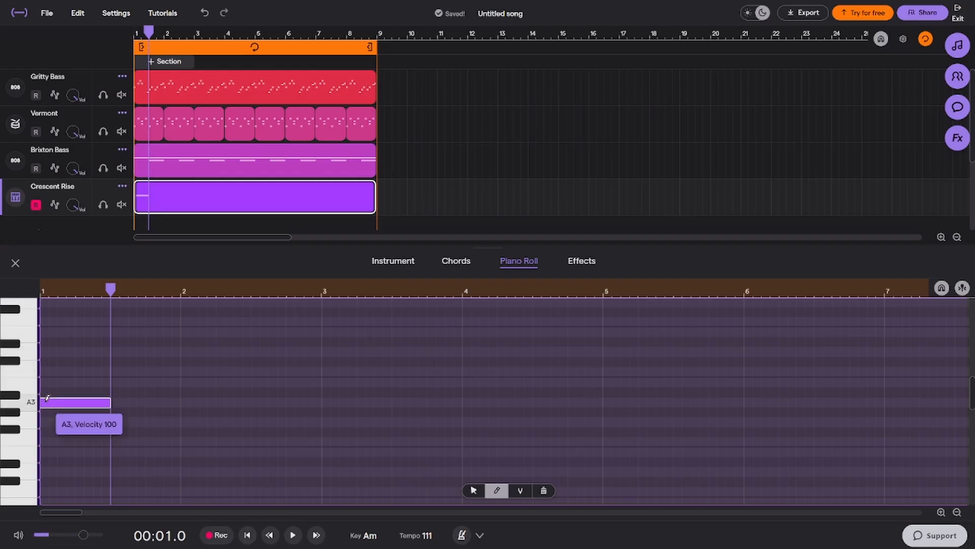
click(119, 401)
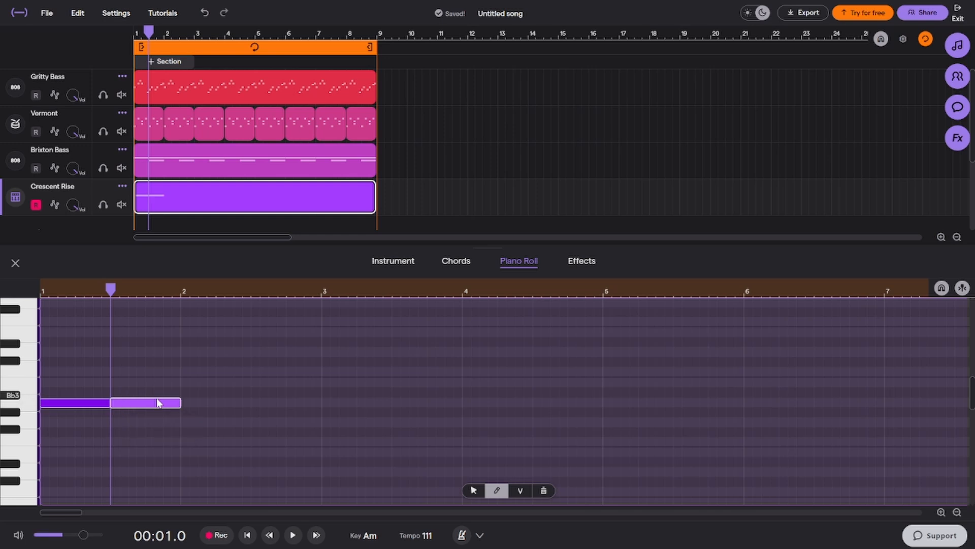
mouse_move(177, 401)
mouse_down()
mouse_move(115, 401)
mouse_move(184, 403)
mouse_up()
drag(109, 401, 116, 405)
Play bar 1 from the beginning to hear the Crescent Rise notes with the other tracks
click(247, 539)
key(space)
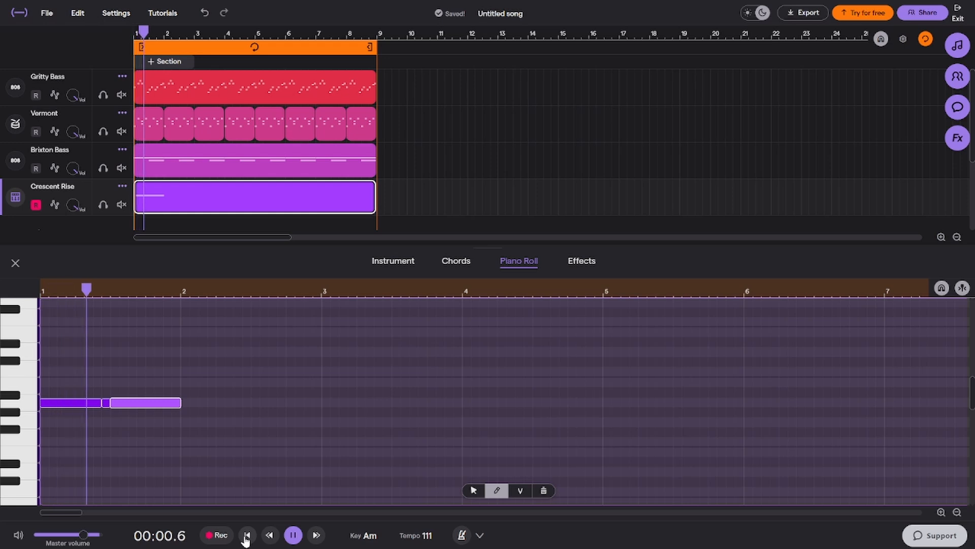
key(space)
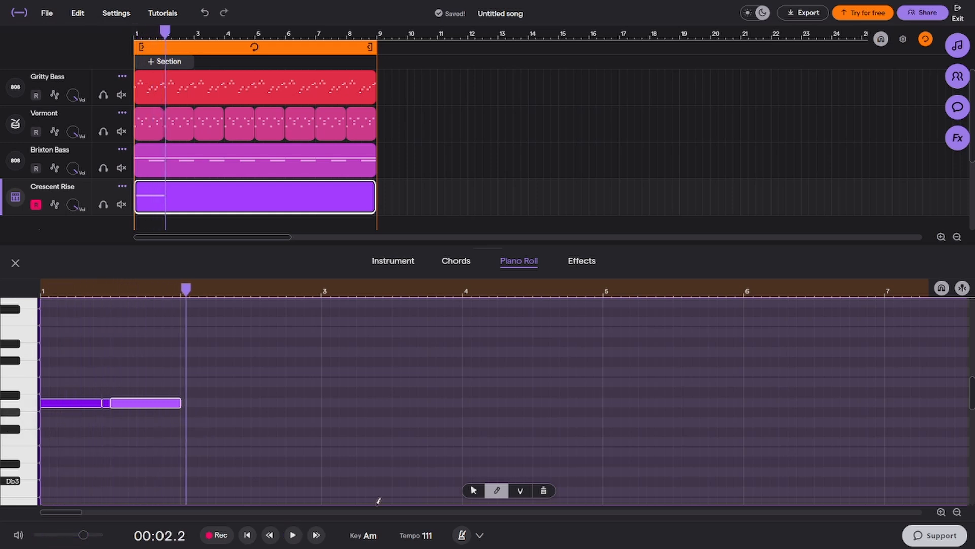
Copy the A3 notes in bar 1 down to F3 and play the two layers from the beginning
drag(291, 368, 41, 435)
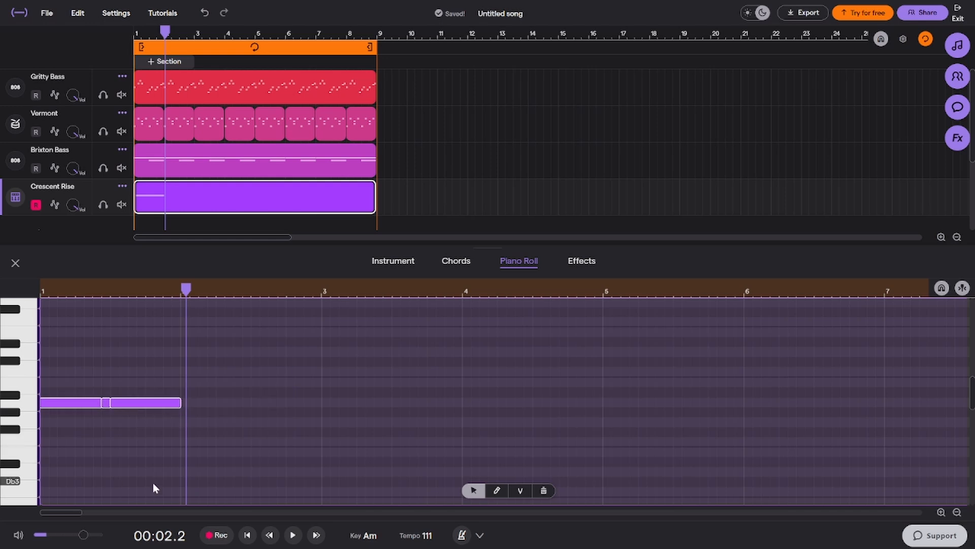
click(246, 535)
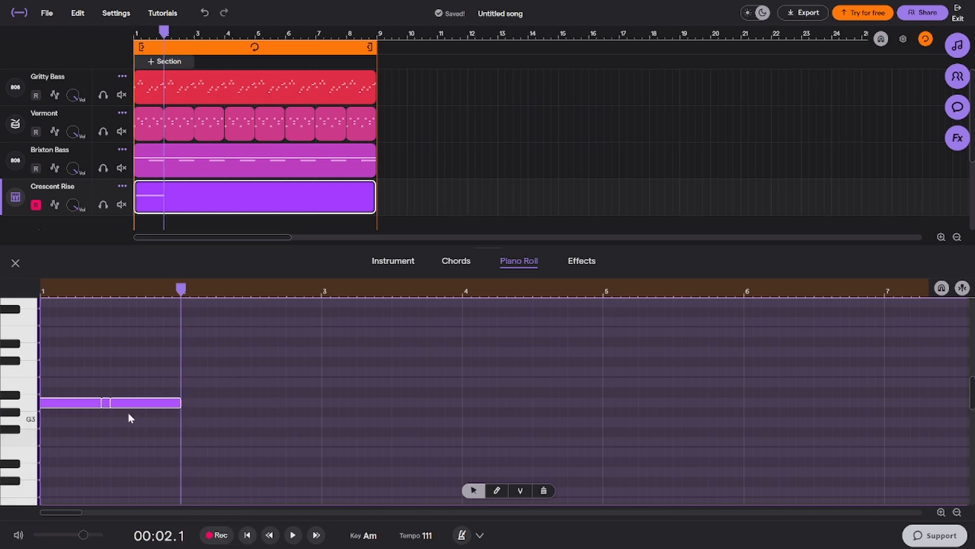
drag(71, 404, 71, 447)
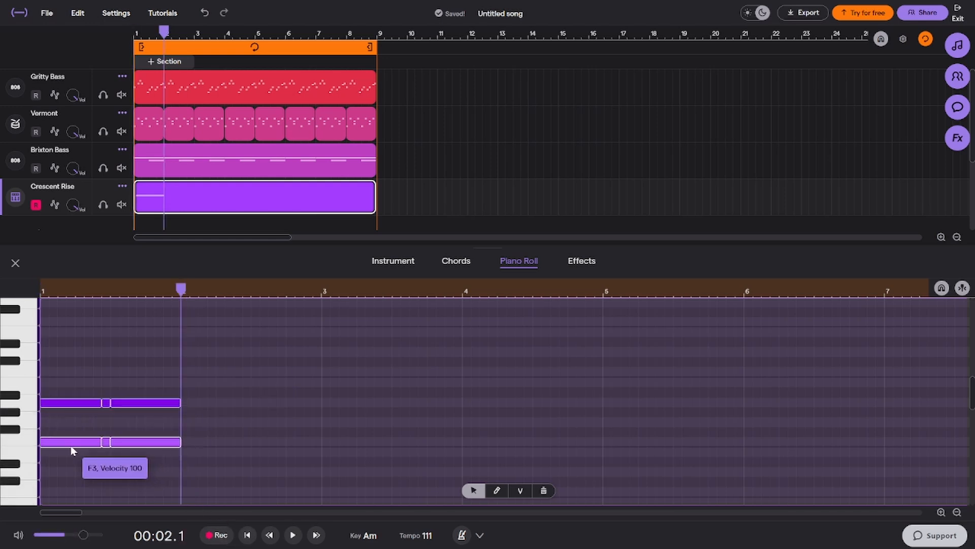
click(246, 534)
key(space)
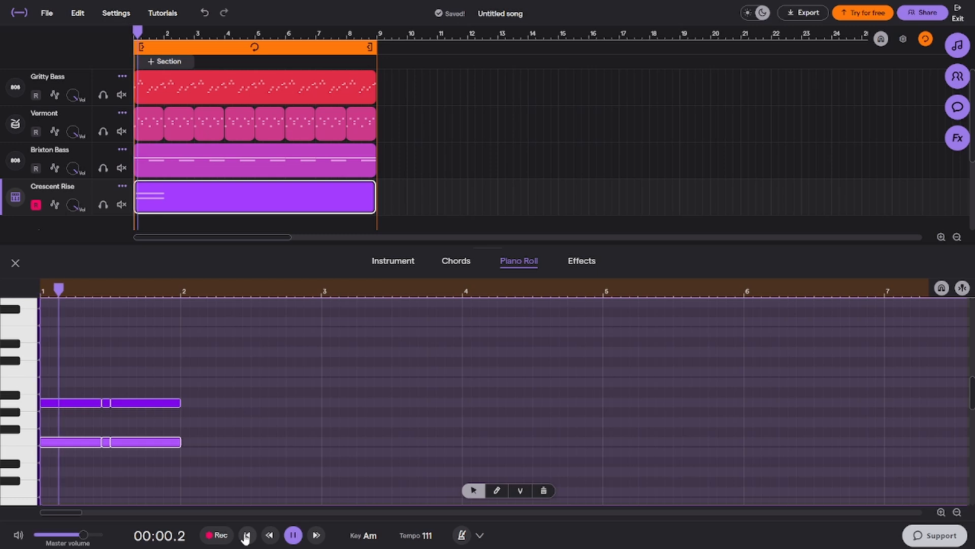
key(space)
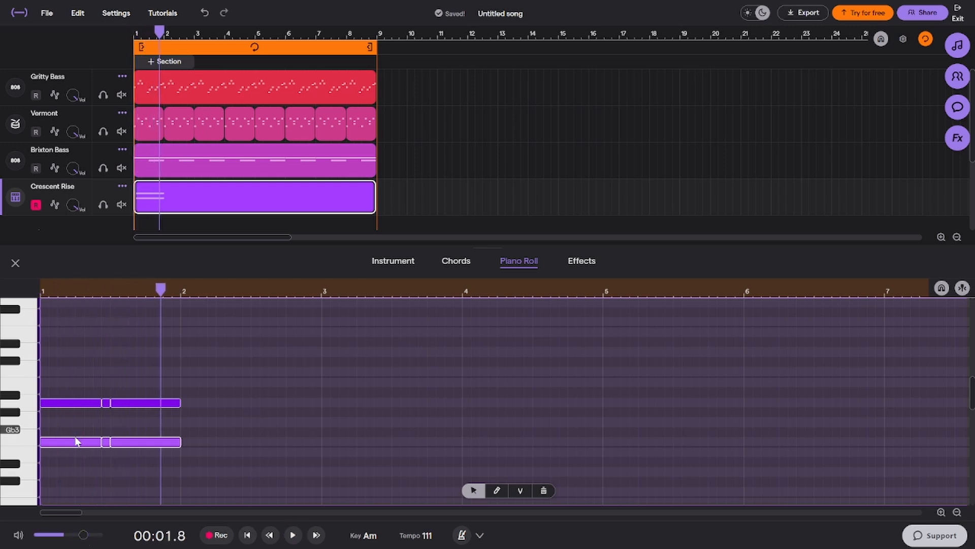
Move the copied F3 notes down to E3 and solo the Crescent Rise track
click(77, 430)
drag(235, 443, 66, 453)
click(103, 205)
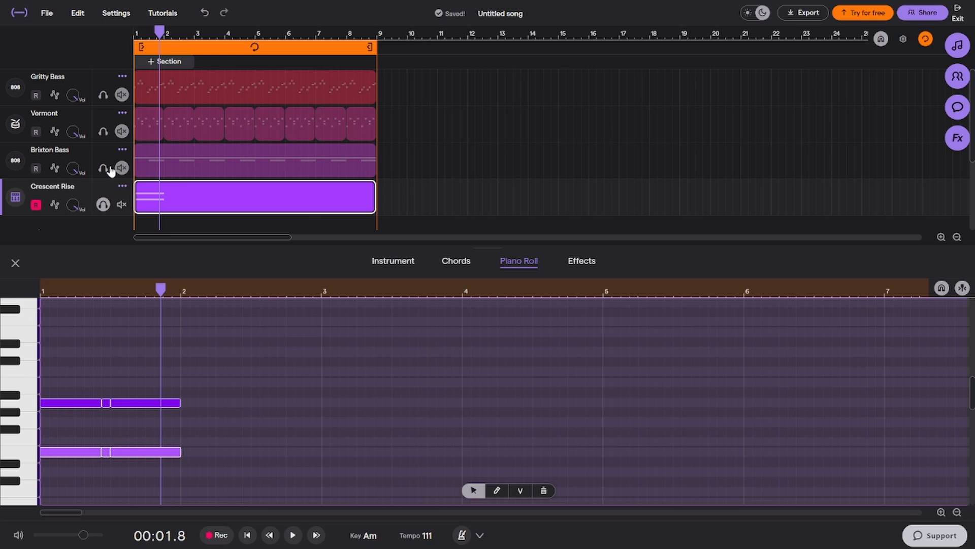
Solo the Gritty Bass track alongside Crescent Rise and play both from the beginning
click(104, 96)
key(Return)
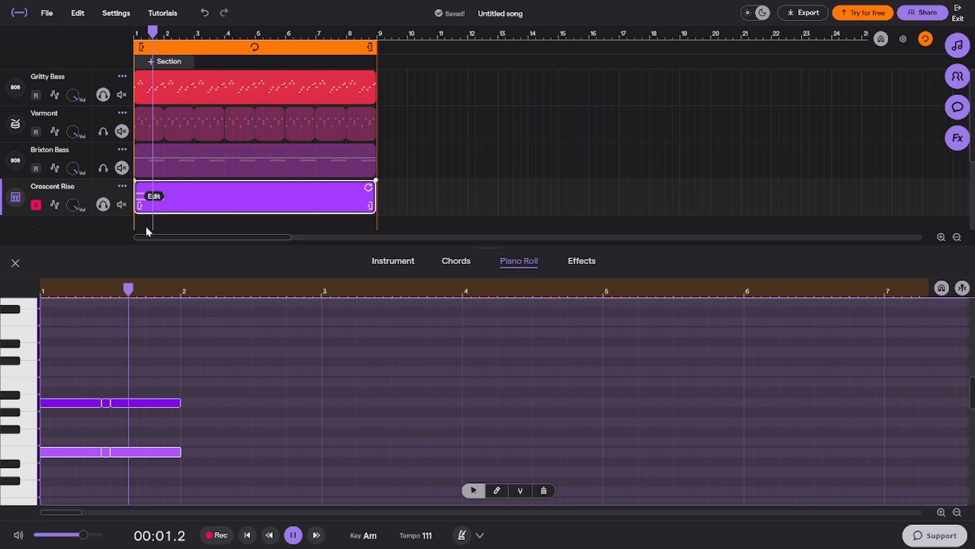
key(space)
Copy the E3 notes in bar 1 down to C3 and play the resulting chord from the beginning
drag(203, 377, 75, 469)
click(247, 535)
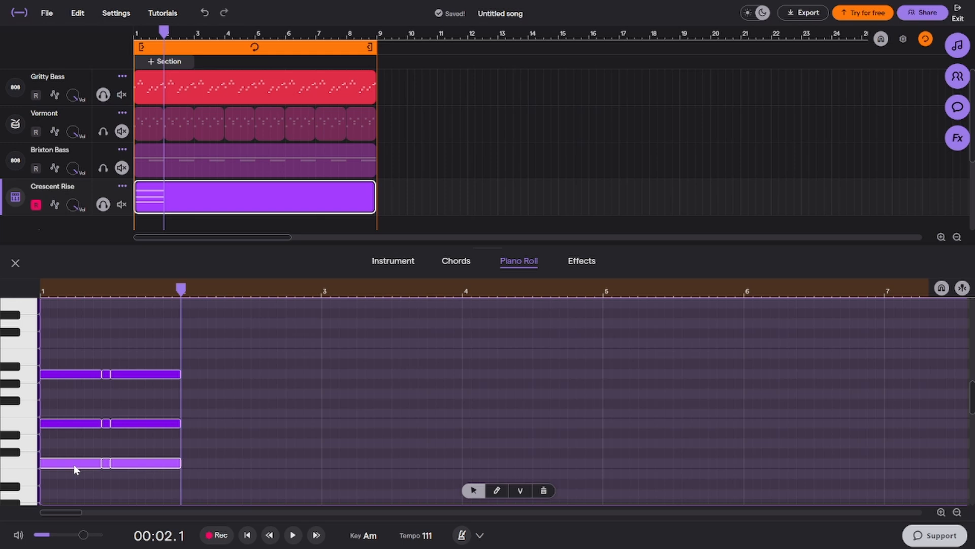
click(247, 534)
key(space)
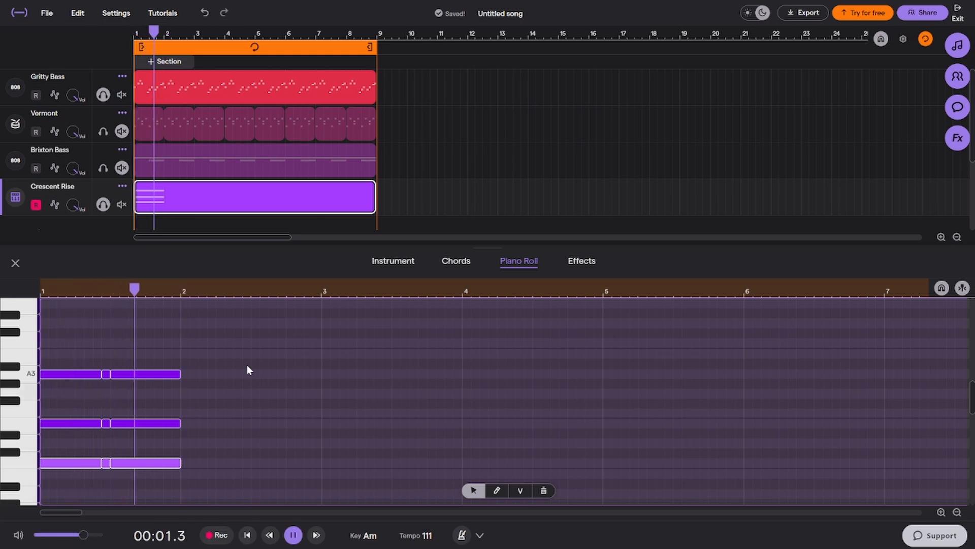
key(space)
Copy all A3, E3 and C3 notes of bar 1 into bars 2, 3 and 4
drag(237, 342, 38, 480)
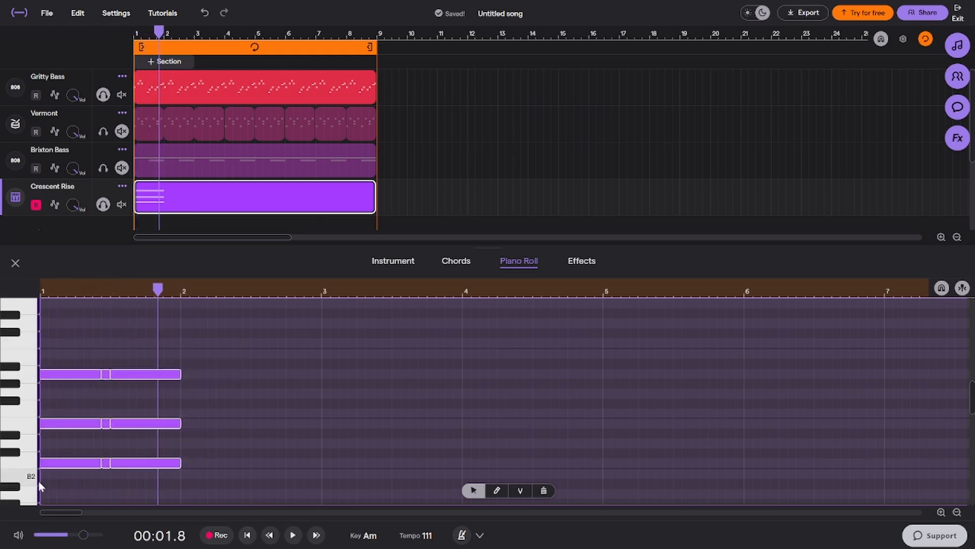
click(180, 292)
key(ctrl+v)
key(ctrl+v)
key(ctrl+v)
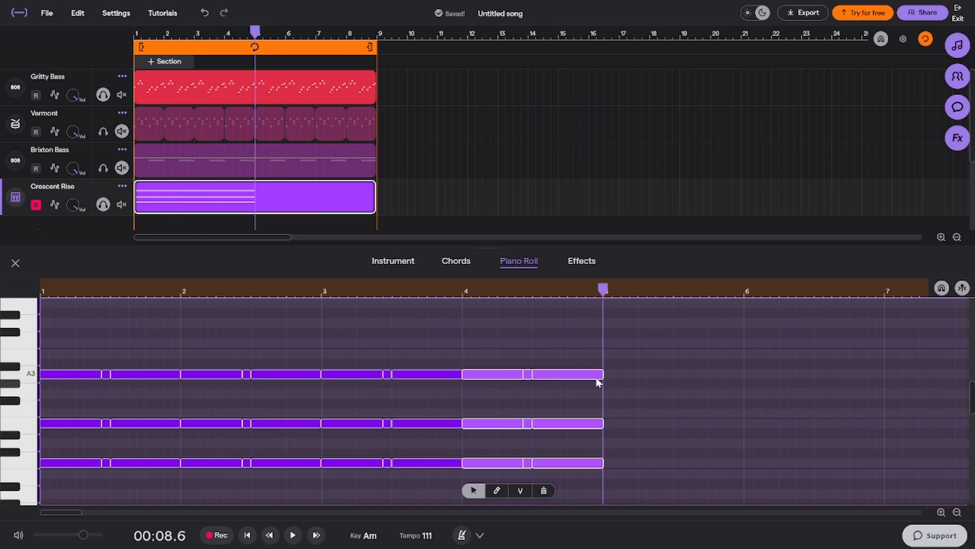
Split the last A3, E3 and C3 notes of bar 4 about a quarter of the way into their length
click(620, 340)
drag(551, 352, 580, 482)
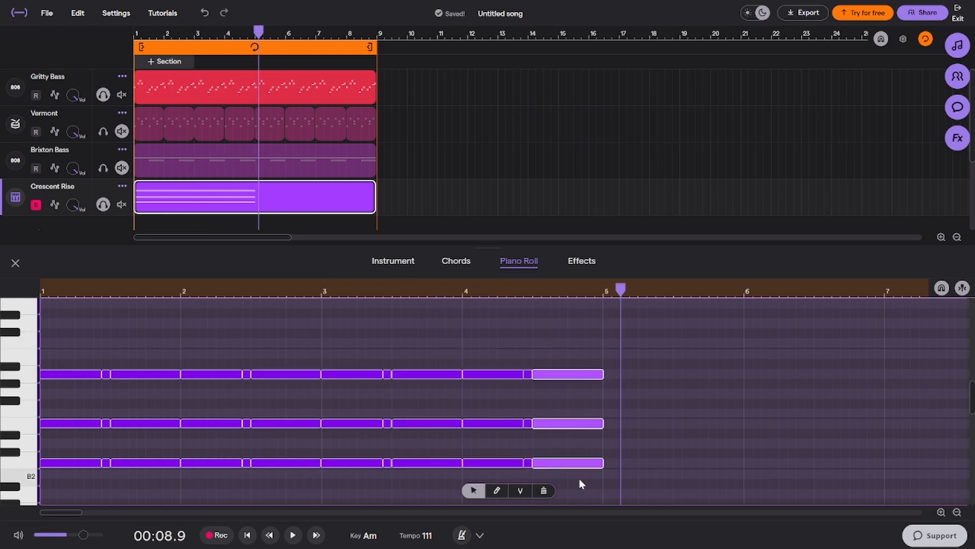
click(552, 293)
mouse_move(601, 372)
mouse_down()
mouse_move(544, 374)
mouse_move(603, 374)
mouse_up()
Copy the chord notes of bars 1 to 4 so the copy starts at bar 5, and play the result
drag(638, 342, 115, 513)
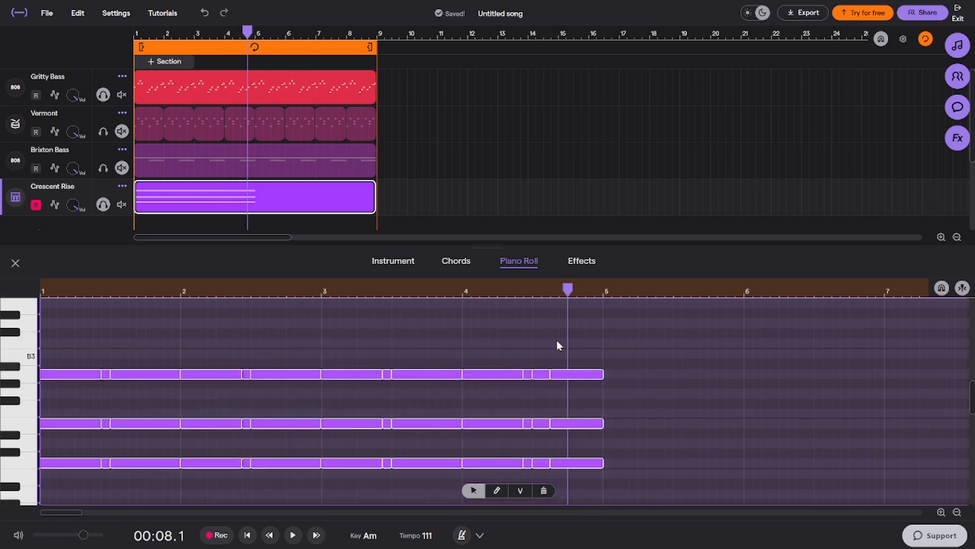
drag(600, 292, 603, 293)
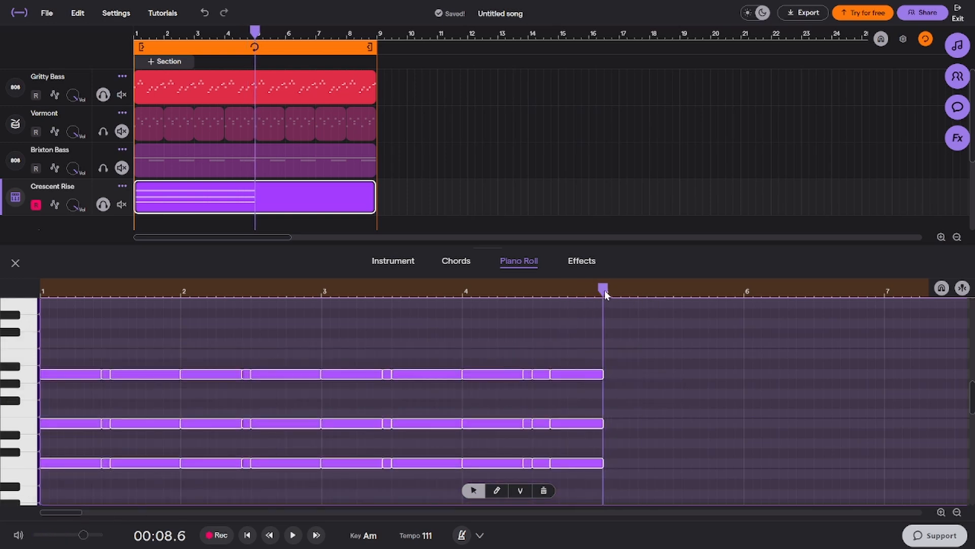
key(ctrl+v)
key(space)
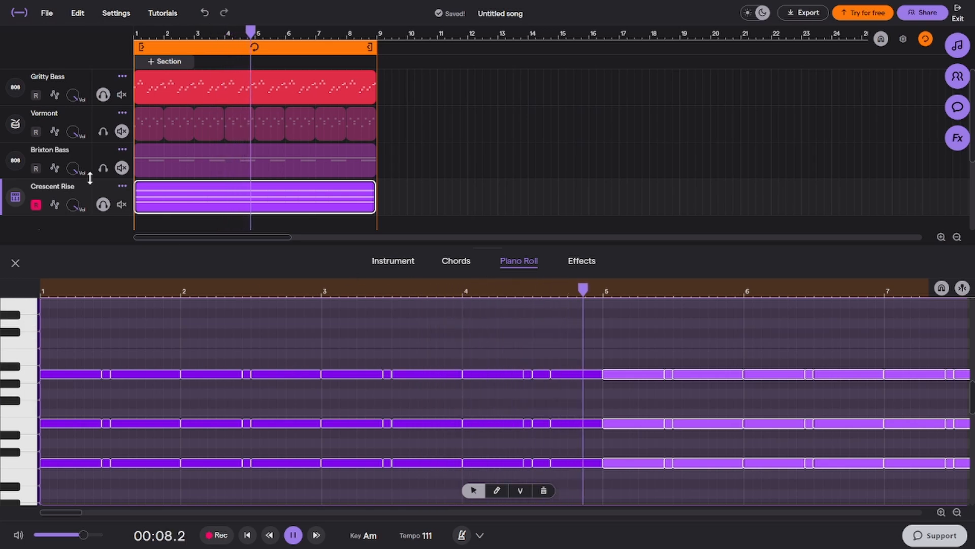
Unsolo Gritty Bass and Crescent Rise, play all tracks together and close the piano roll
click(103, 95)
click(108, 205)
key(space)
key(Left)
key(Left)
key(Left)
key(Left)
key(Left)
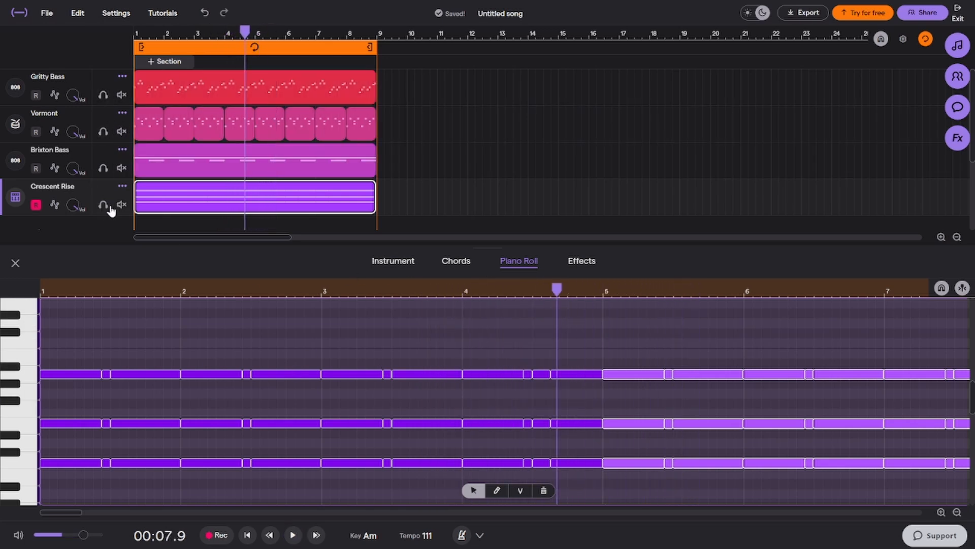
key(space)
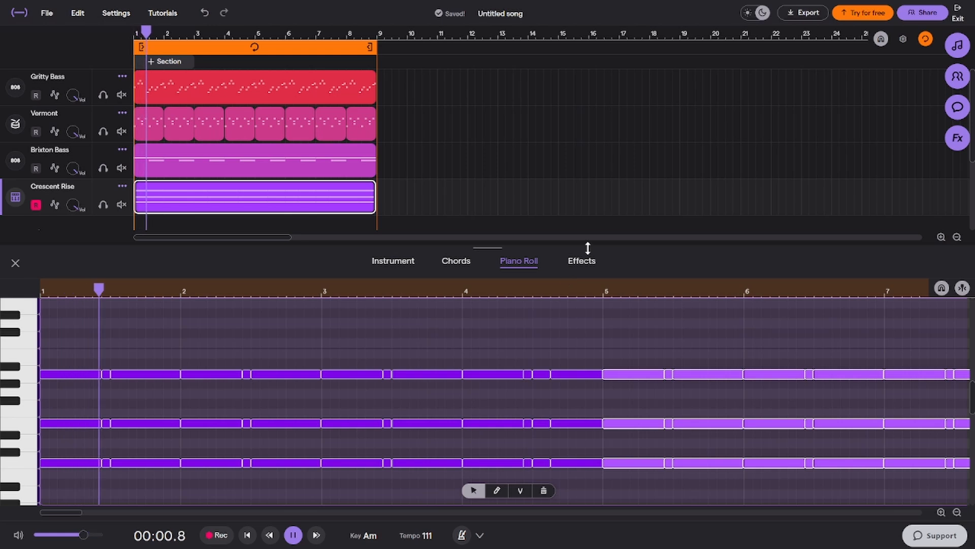
click(15, 263)
key(space)
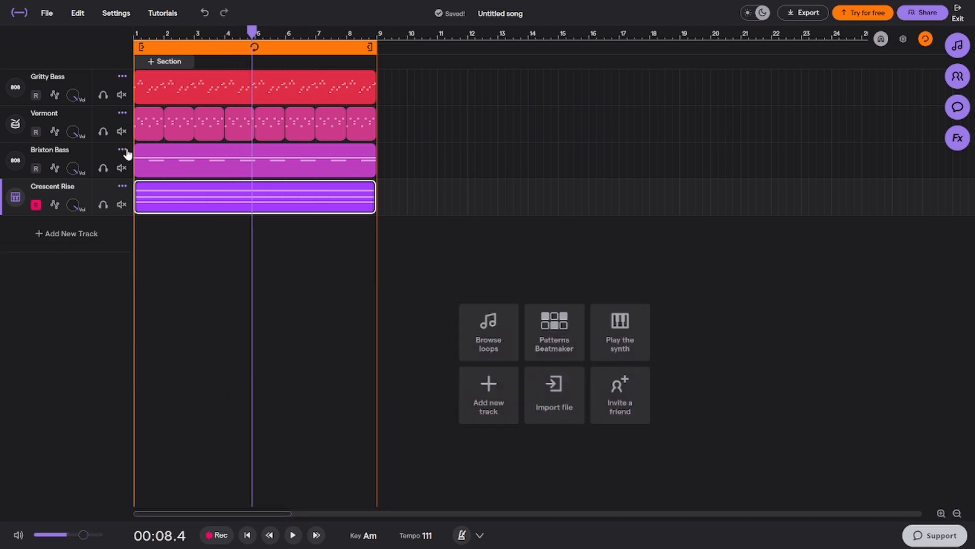
Duplicate the Brixton Bass track and place the copy below Crescent Rise
click(122, 149)
click(152, 179)
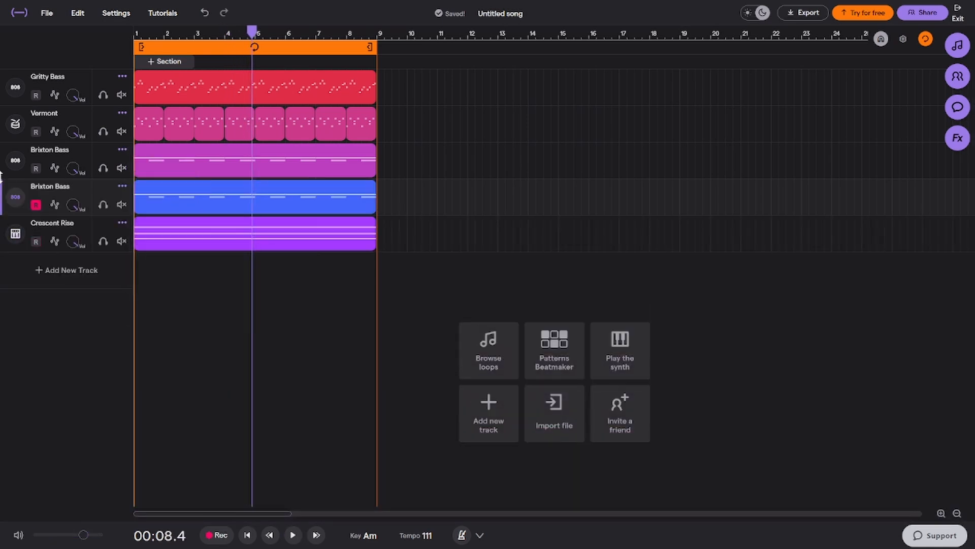
click(15, 241)
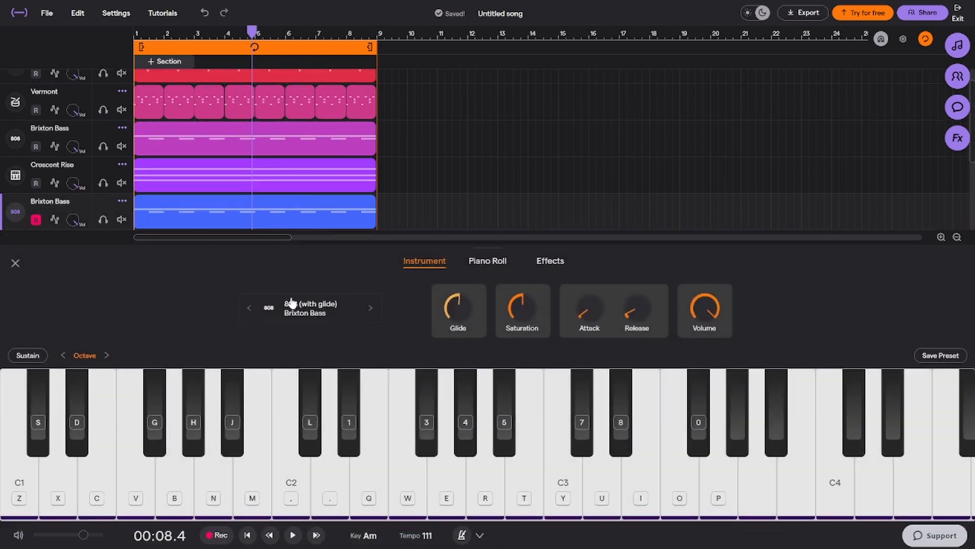
Change the duplicated bass track's instrument to the Mountain Top Lead preset from the Rock guitars
click(338, 307)
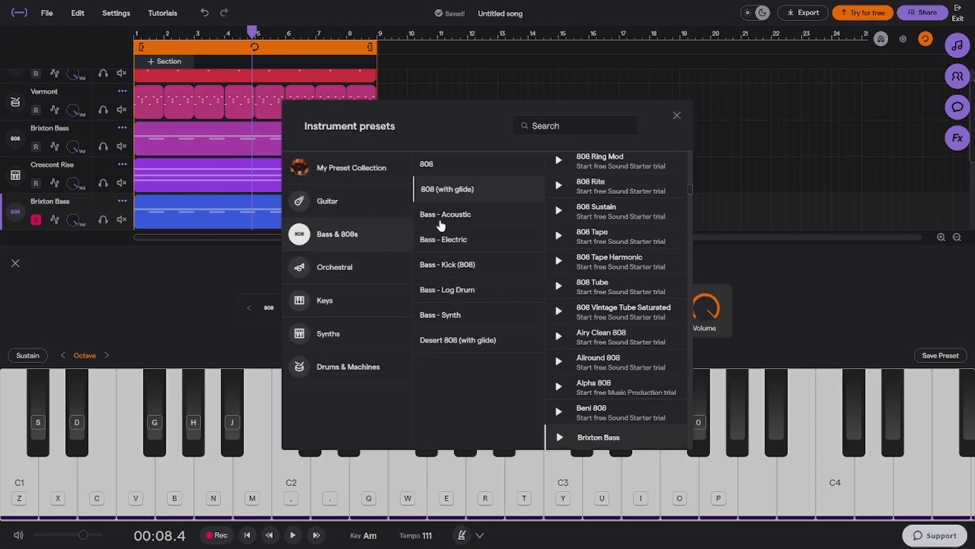
click(355, 202)
click(462, 265)
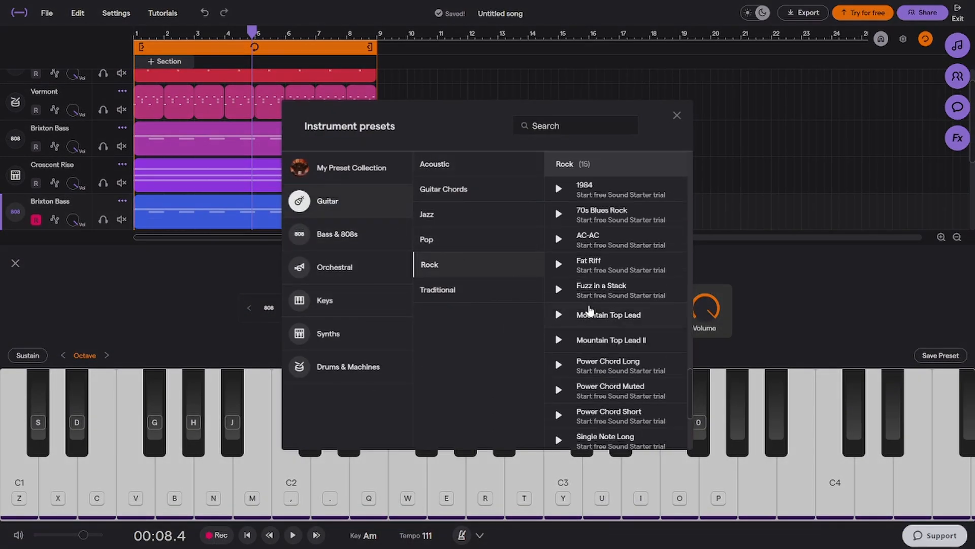
click(609, 314)
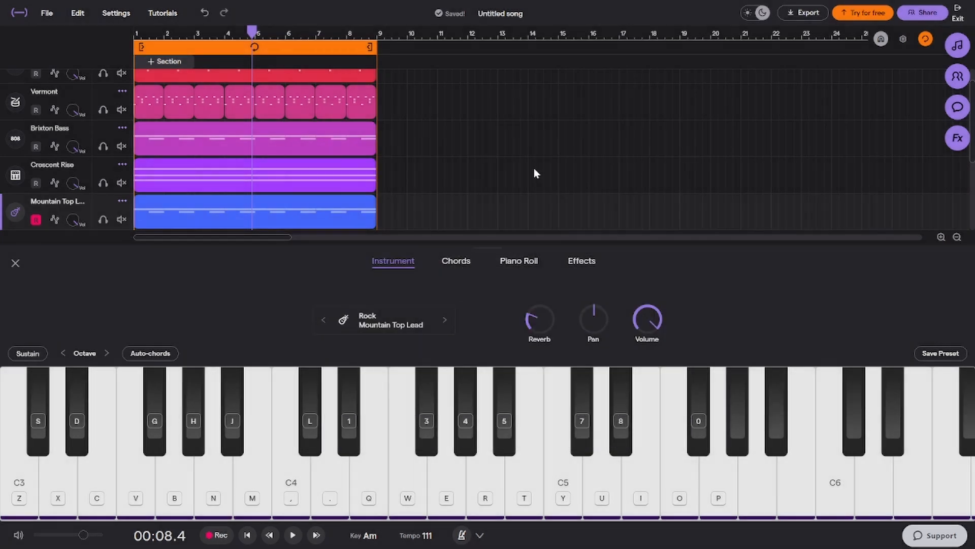
Lower all Mountain Top Lead notes until the long notes sit on A2, and add a copy one octave below
click(532, 262)
scroll(683, 330, down, 5)
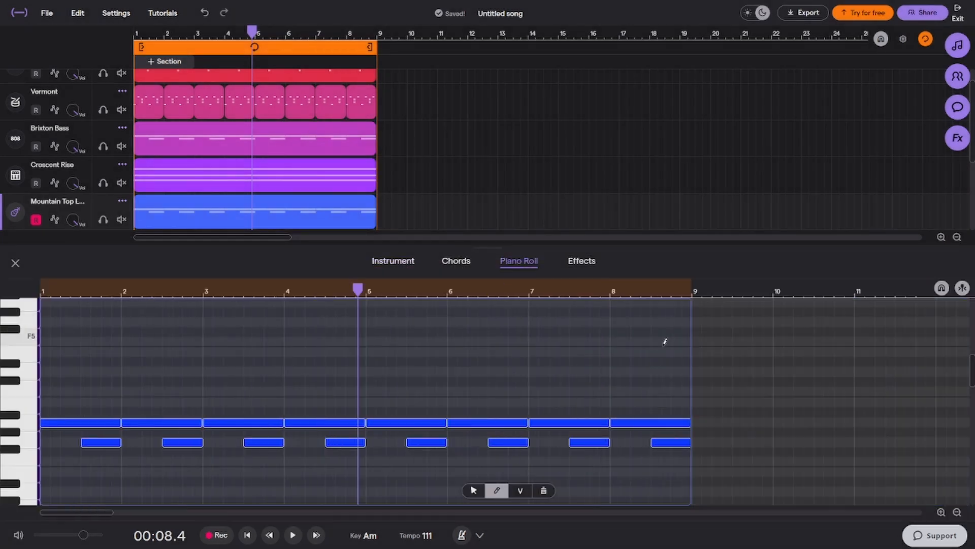
drag(479, 399, 40, 482)
mouse_move(59, 422)
mouse_down()
mouse_move(56, 464)
mouse_move(53, 411)
mouse_move(62, 410)
mouse_move(53, 414)
mouse_up()
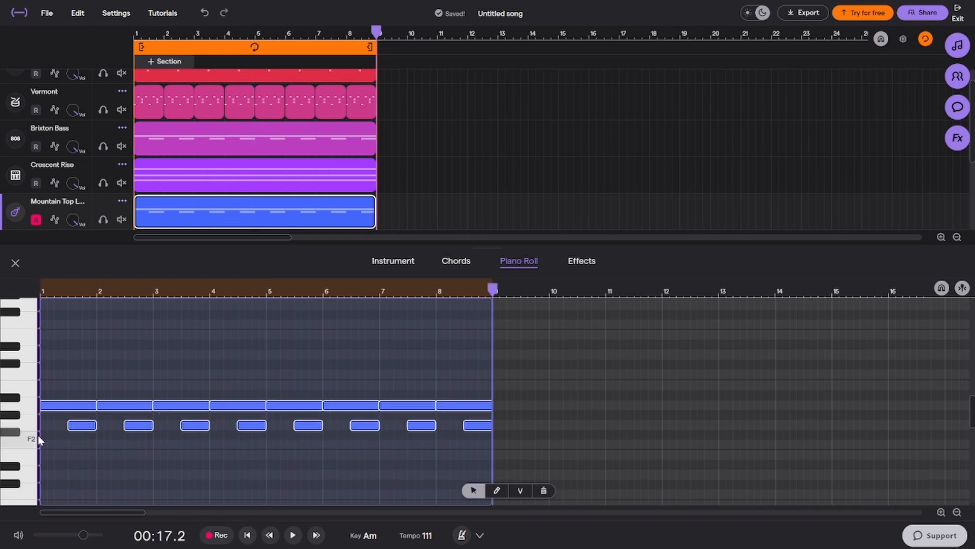
scroll(41, 426, down, 2)
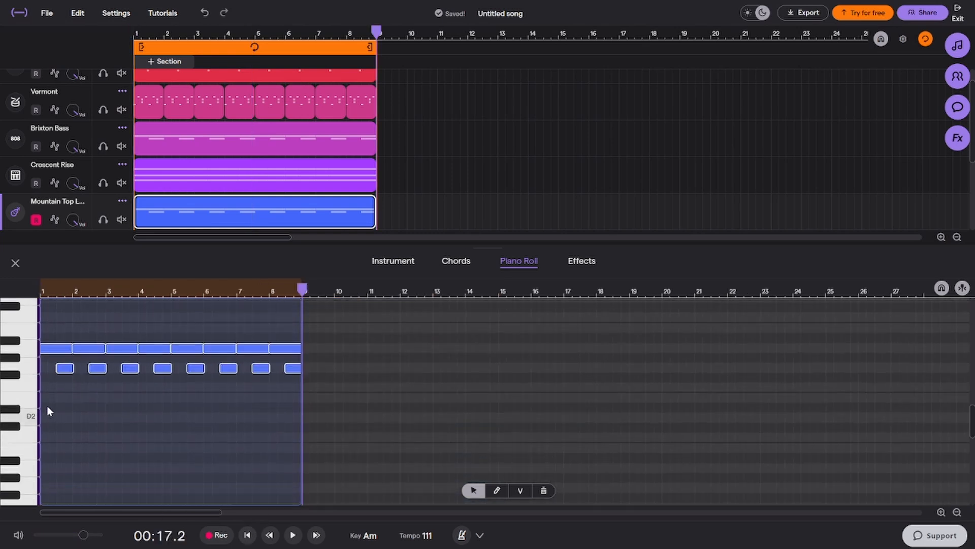
drag(52, 351, 51, 468)
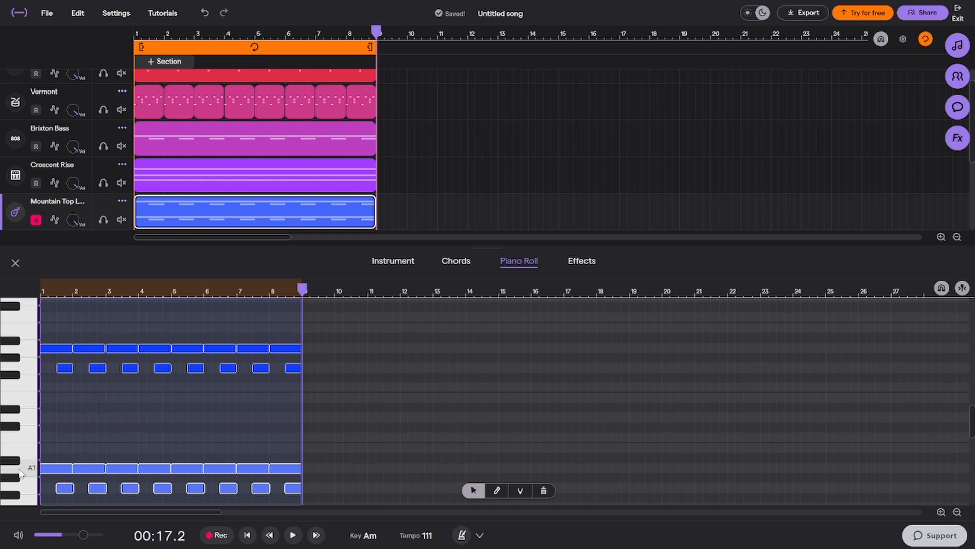
Switch off the Tremolo and Stereo Chorus effects on Mountain Top Lead and play the full loop
click(585, 263)
click(461, 339)
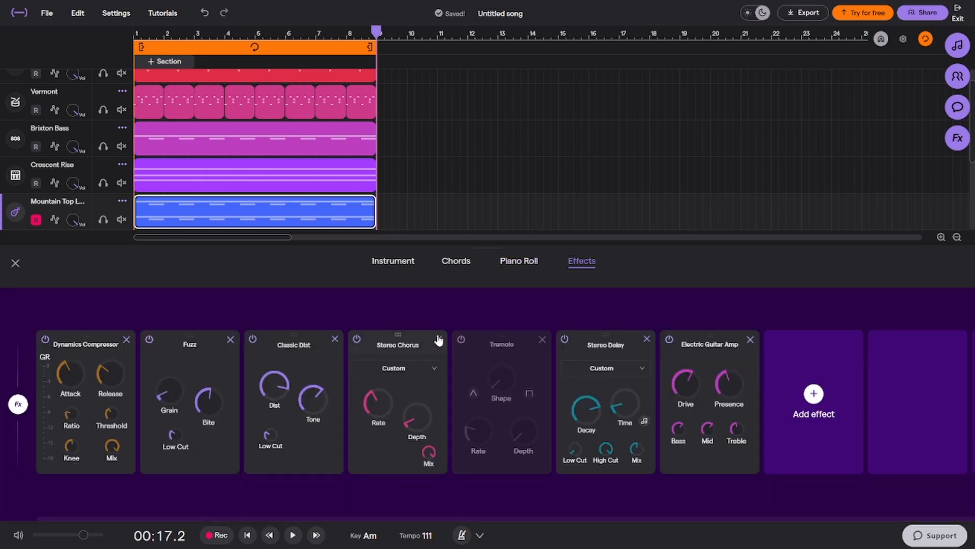
click(357, 339)
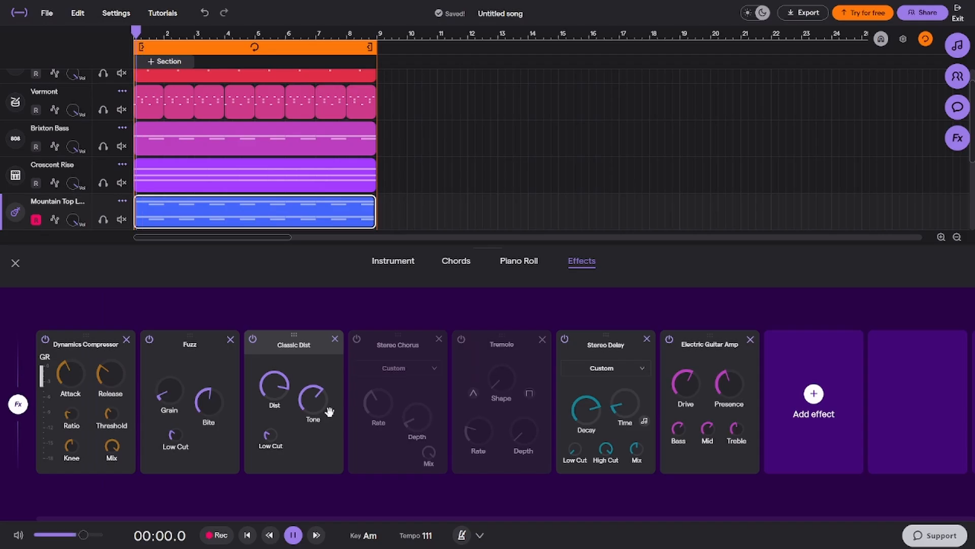
key(space)
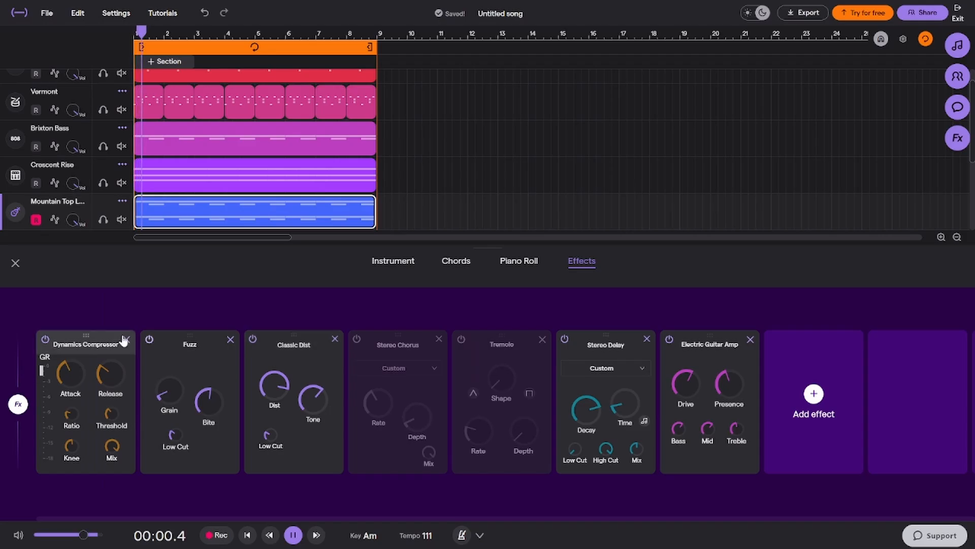
click(14, 273)
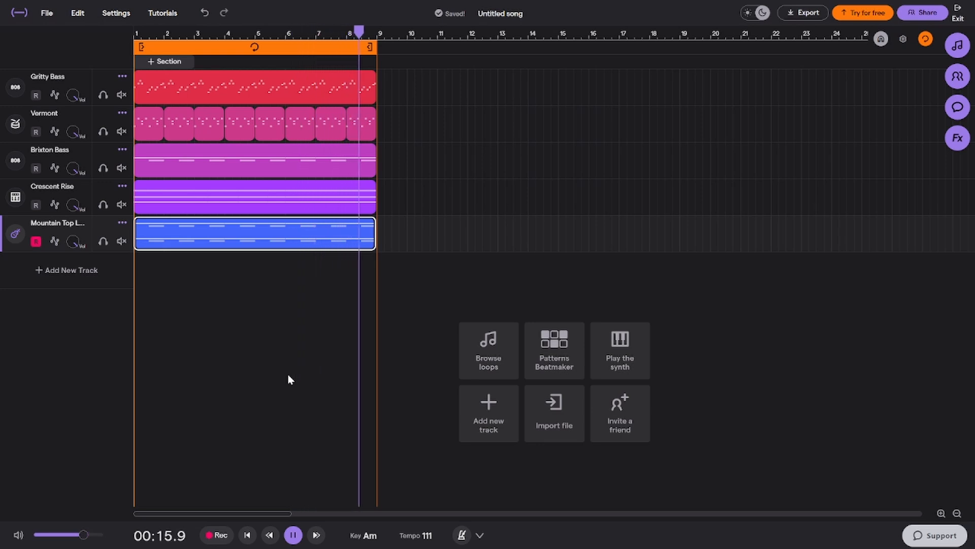
key(space)
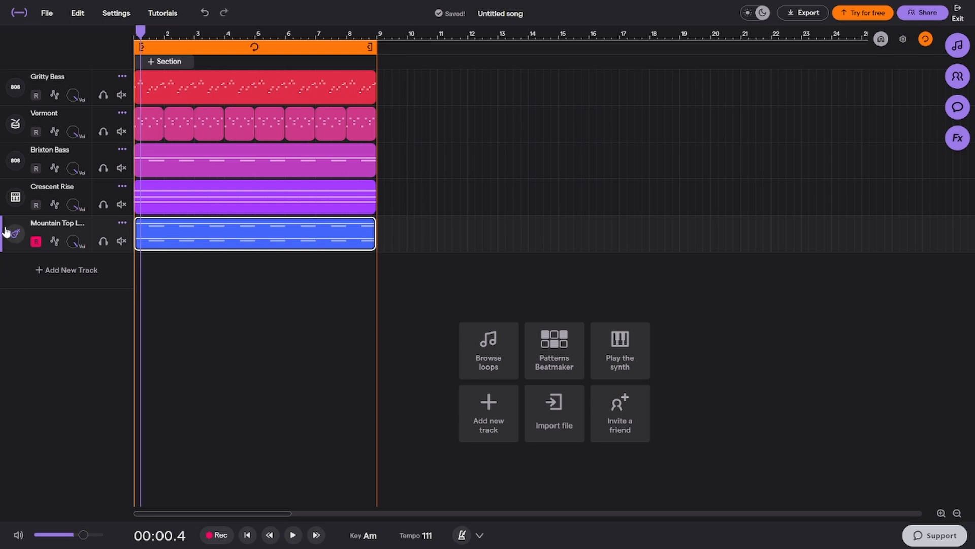
Change the Mountain Top Lead track's instrument to the Amazon Brass synth preset and play it soloed
click(12, 234)
click(394, 262)
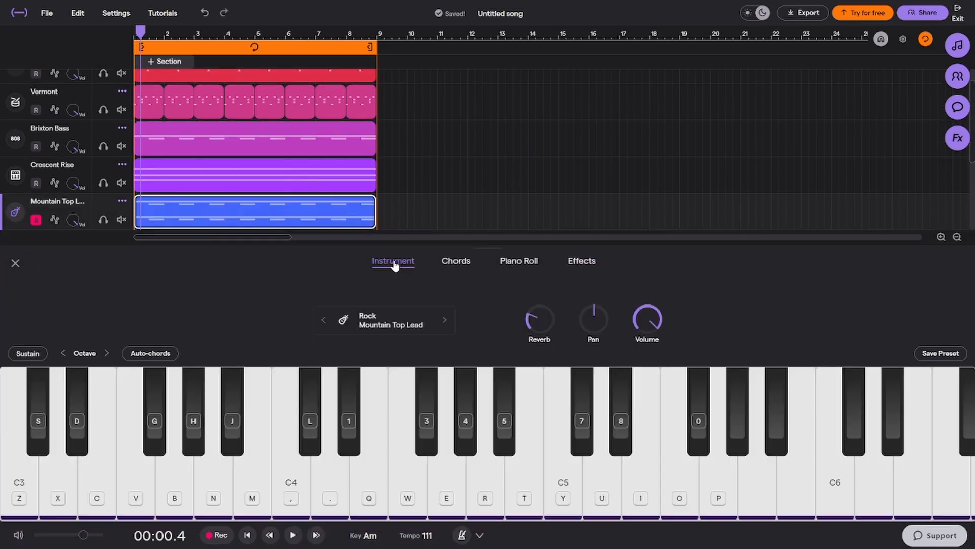
click(407, 324)
click(386, 327)
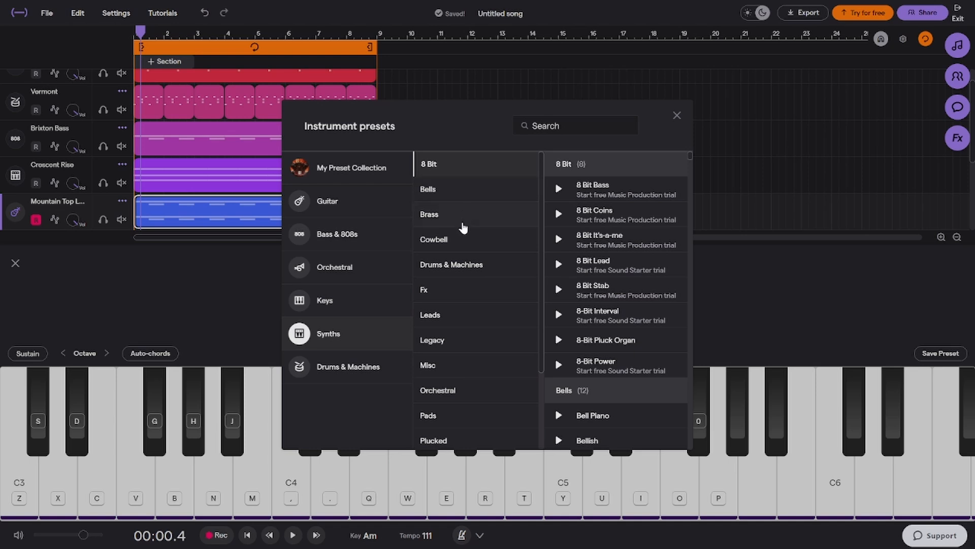
click(462, 211)
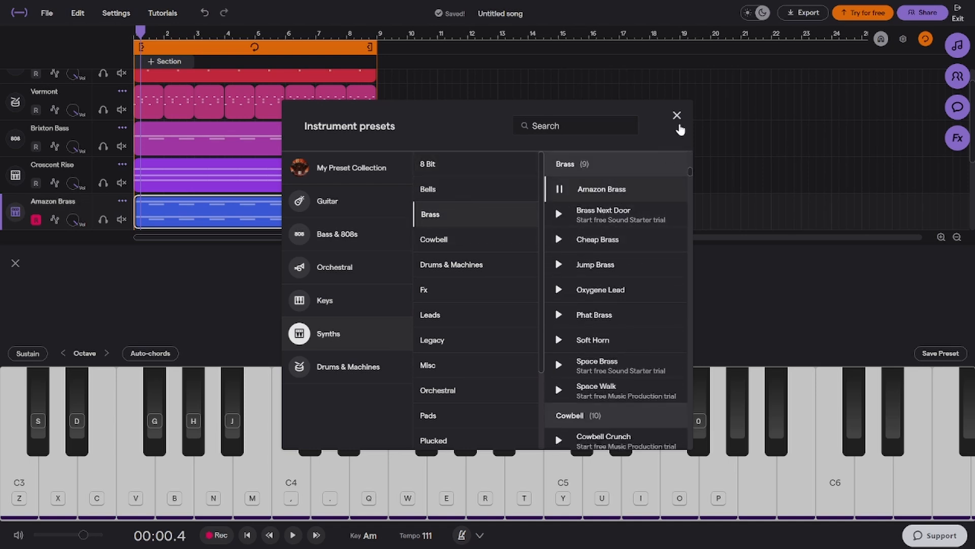
click(678, 125)
click(102, 219)
key(space)
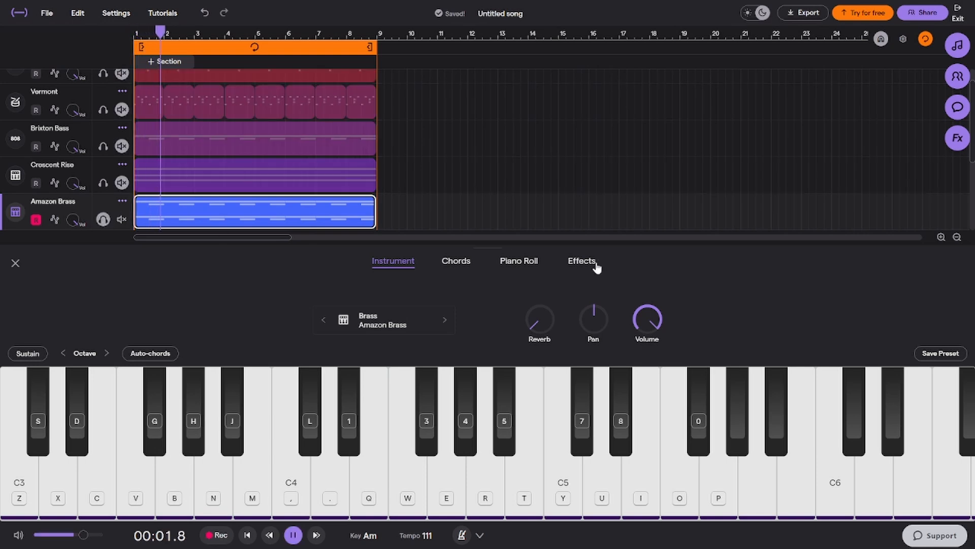
Adjust the Amazon Brass effects: enable Stereo Delay with Guitar - Tape Back and maximum Decay, turn the Church Reverb to maximum, and disable the Phaser
click(594, 263)
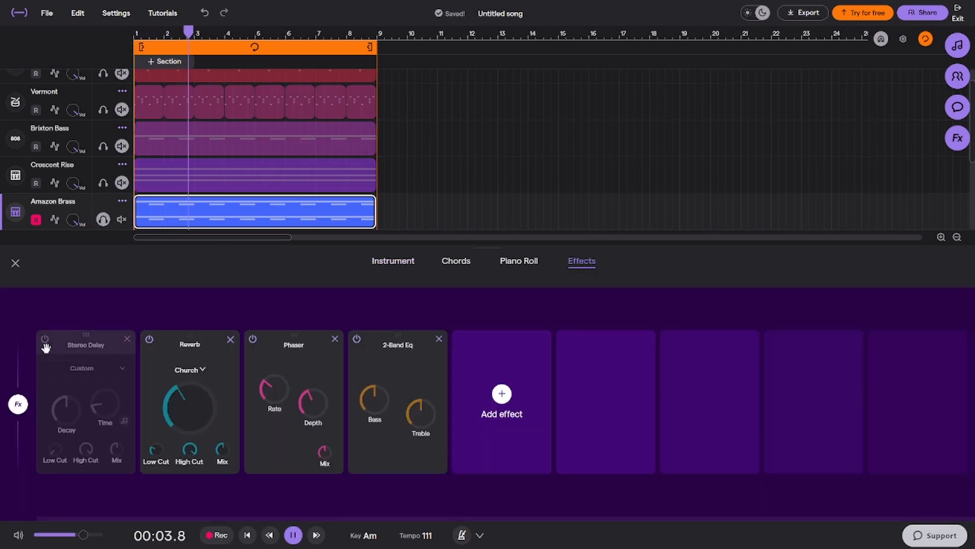
click(45, 341)
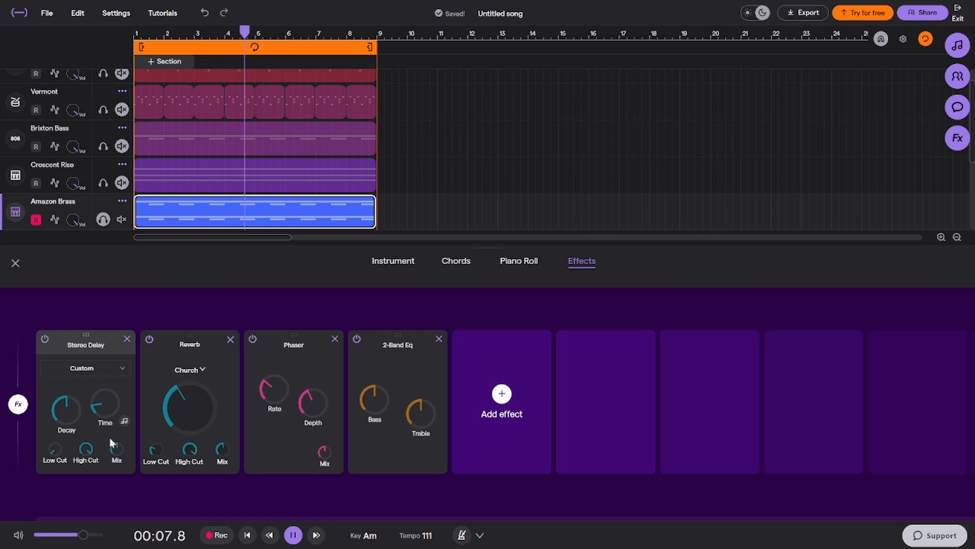
click(110, 454)
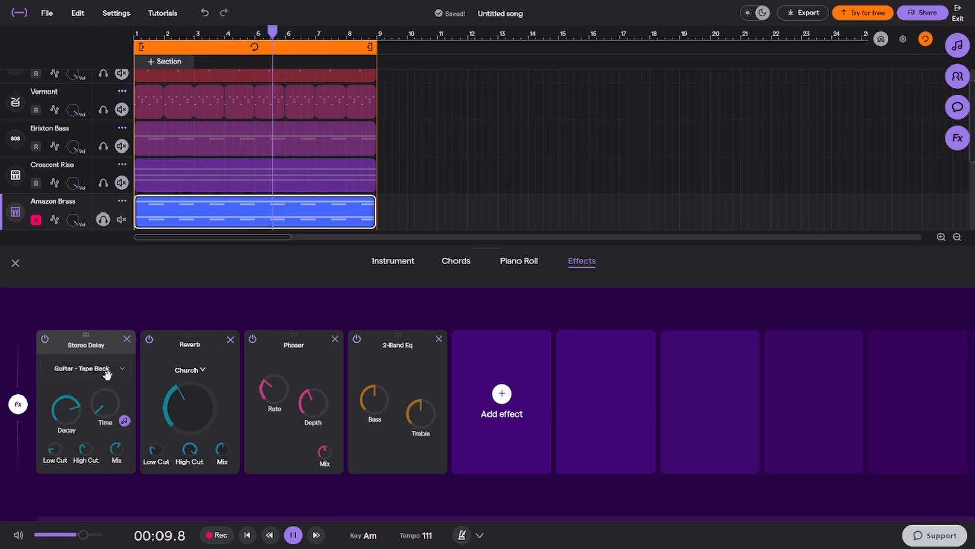
drag(74, 415, 107, 370)
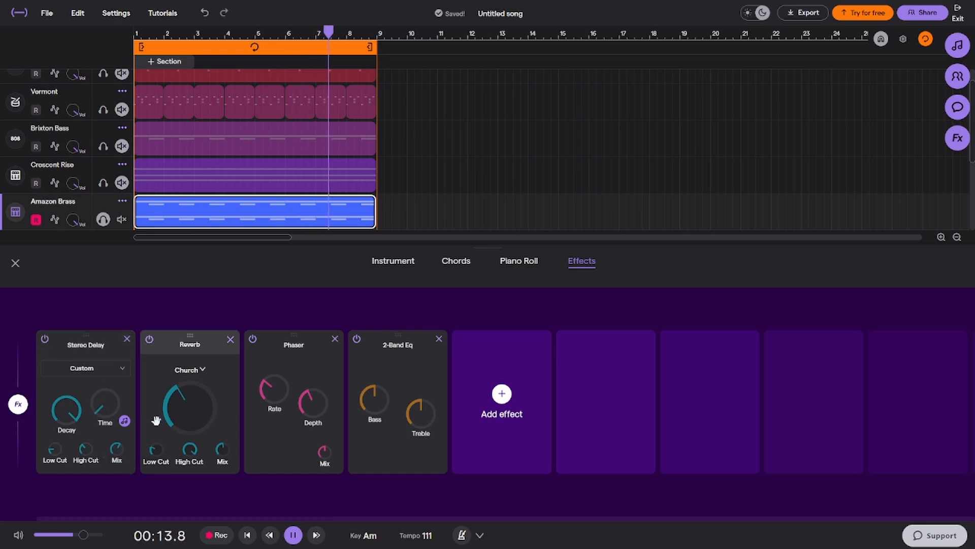
drag(189, 406, 286, 324)
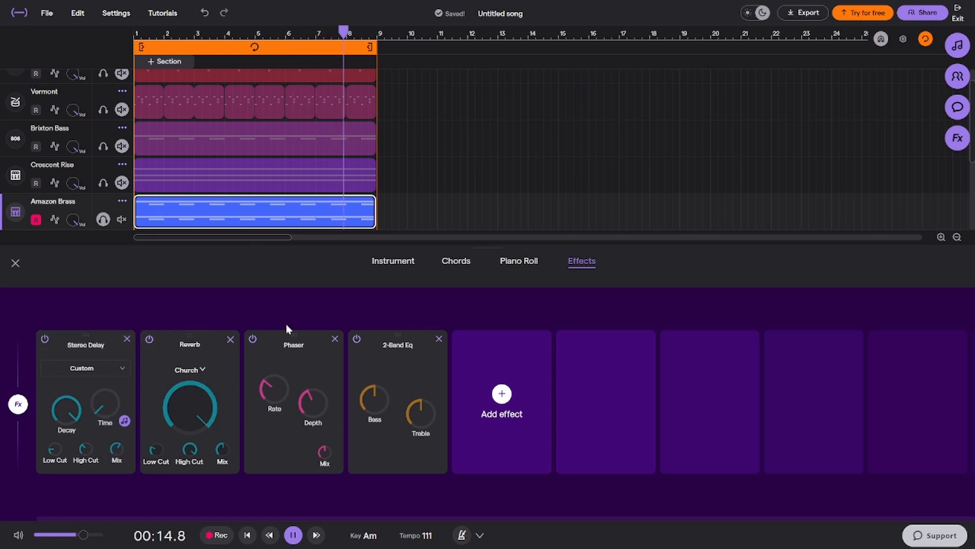
click(253, 340)
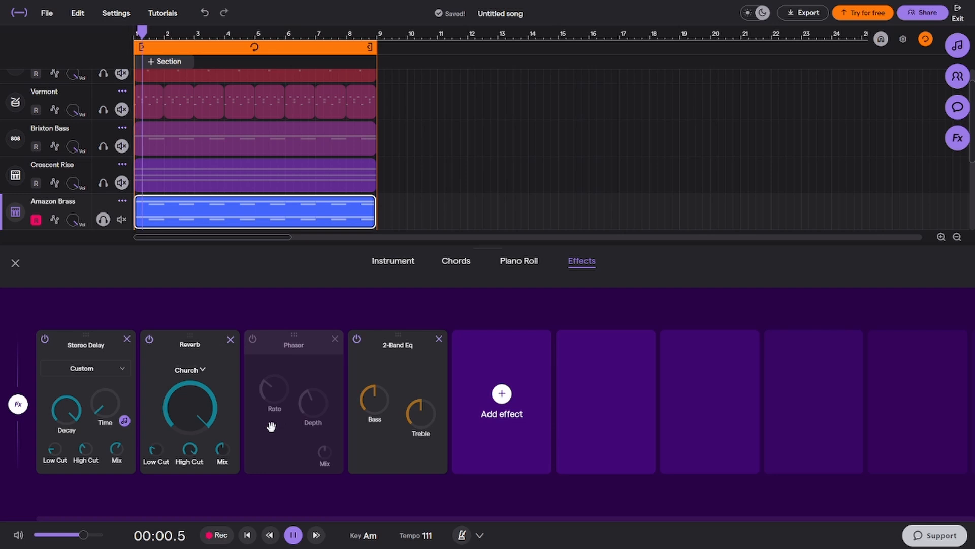
Unsolo Amazon Brass, close its effects, play the full mix and return the playhead to the start
click(103, 219)
click(15, 263)
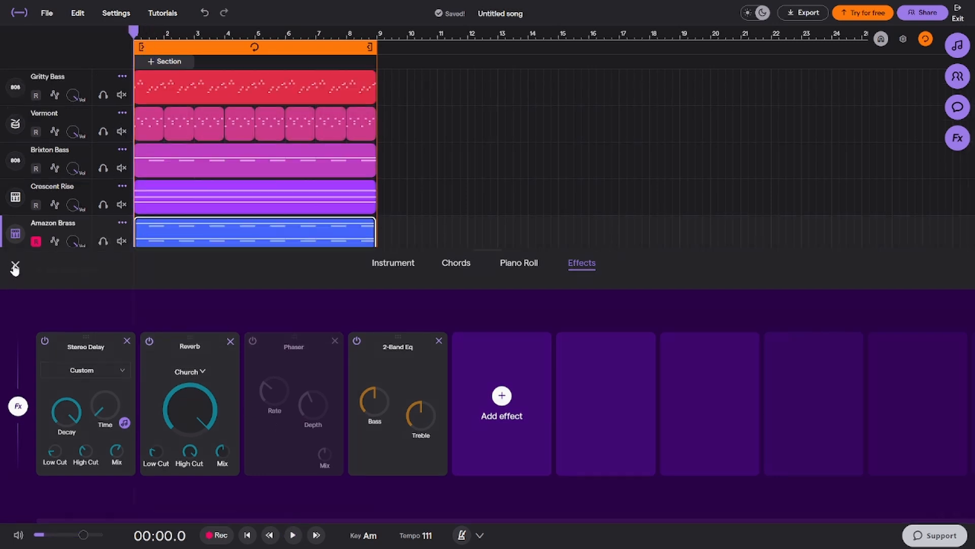
key(space)
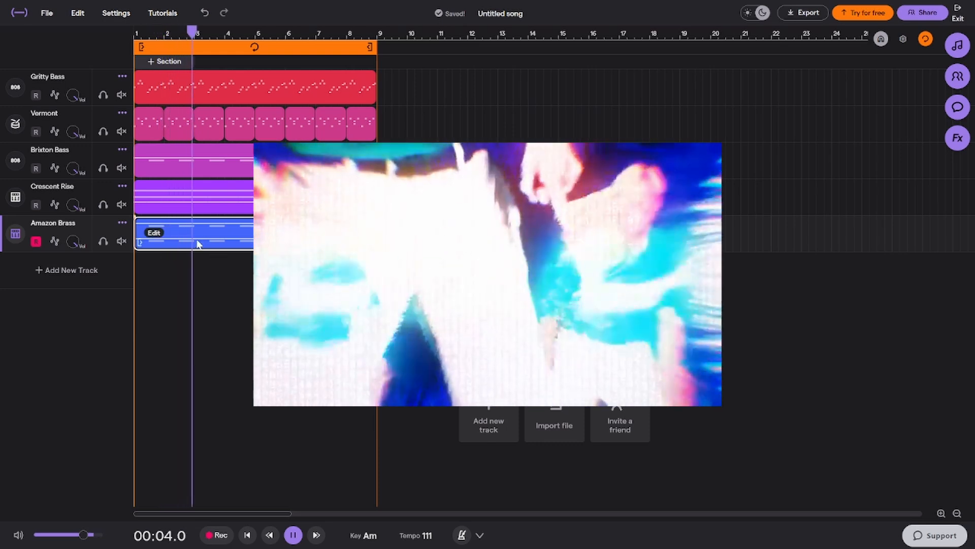
key(space)
drag(192, 36, 98, 61)
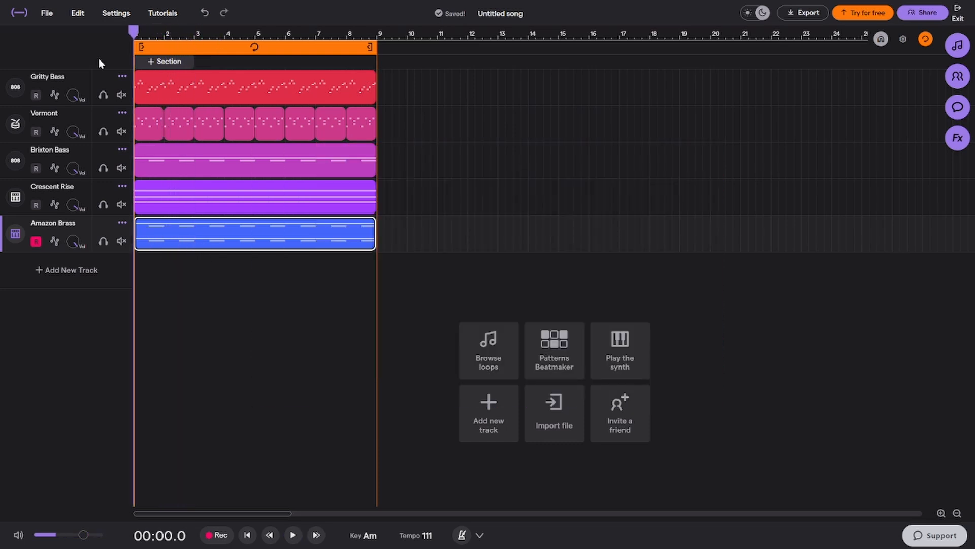